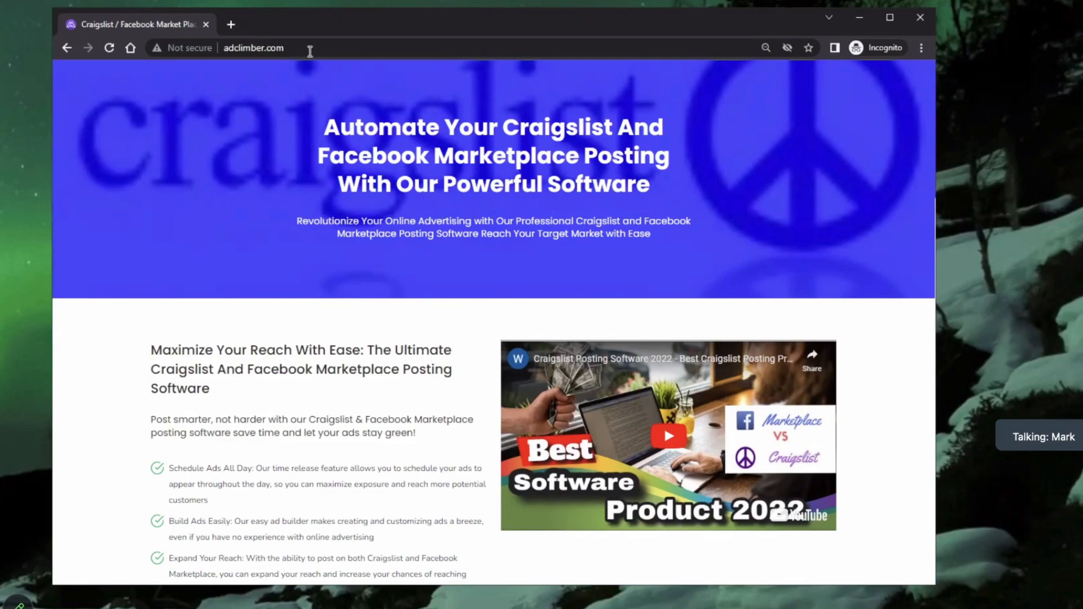
- On adclimber.com, glance at the Get Instant Access checkout, then download the AdClimber installer
{"action": "scroll", "coordinate": [265, 259], "scroll_direction": "down", "scroll_amount": 3}
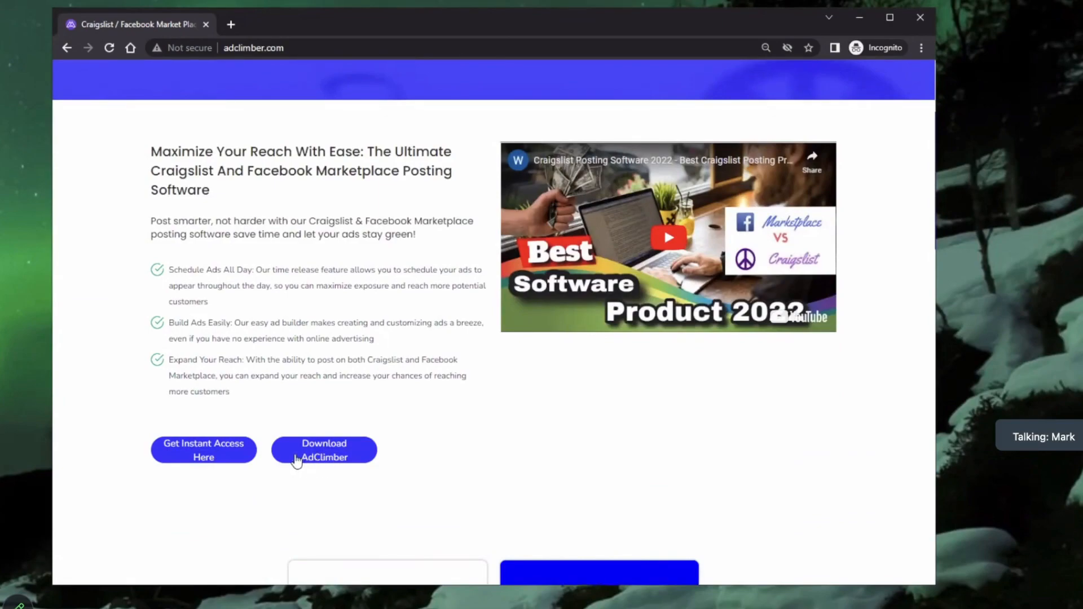
{"action": "left_click", "coordinate": [226, 458]}
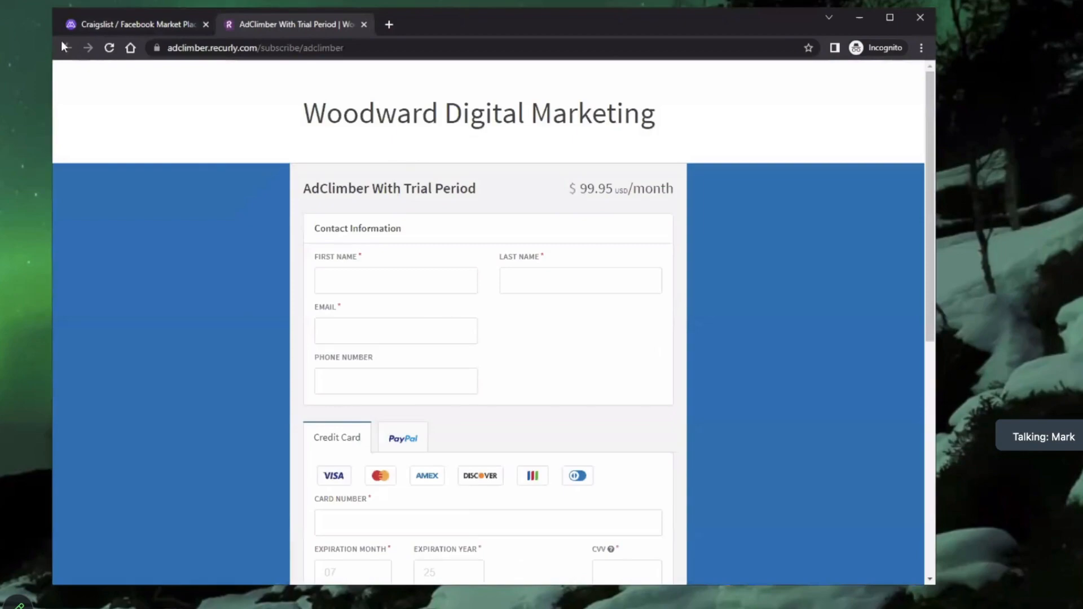
{"action": "left_click", "coordinate": [364, 24]}
{"action": "left_click", "coordinate": [332, 458]}
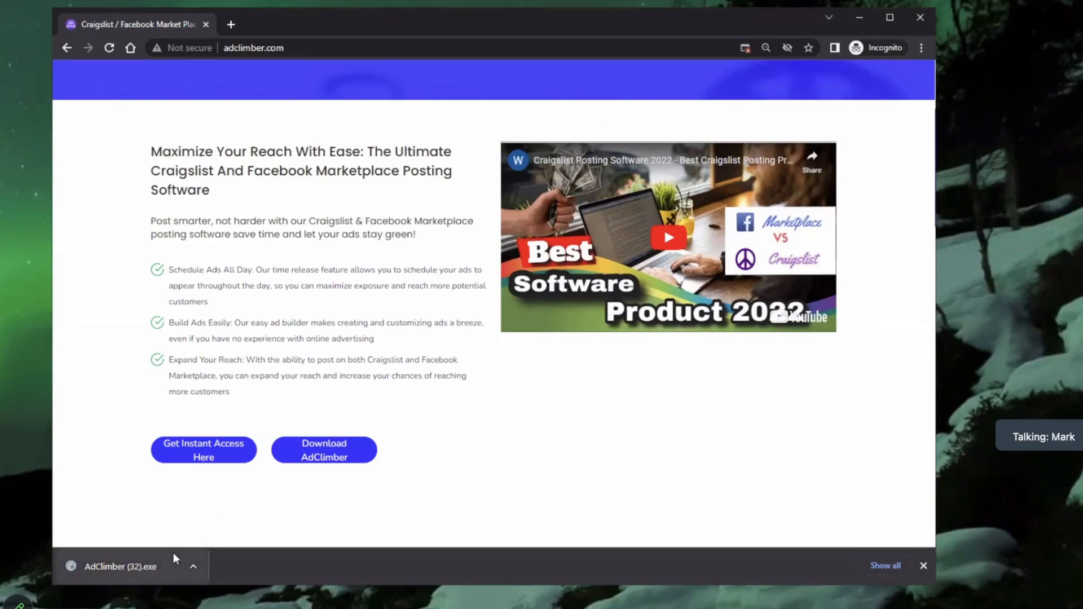
- Launch AdClimber (32).exe and let it past the SmartScreen warning with Run anyway
{"action": "left_click", "coordinate": [150, 565]}
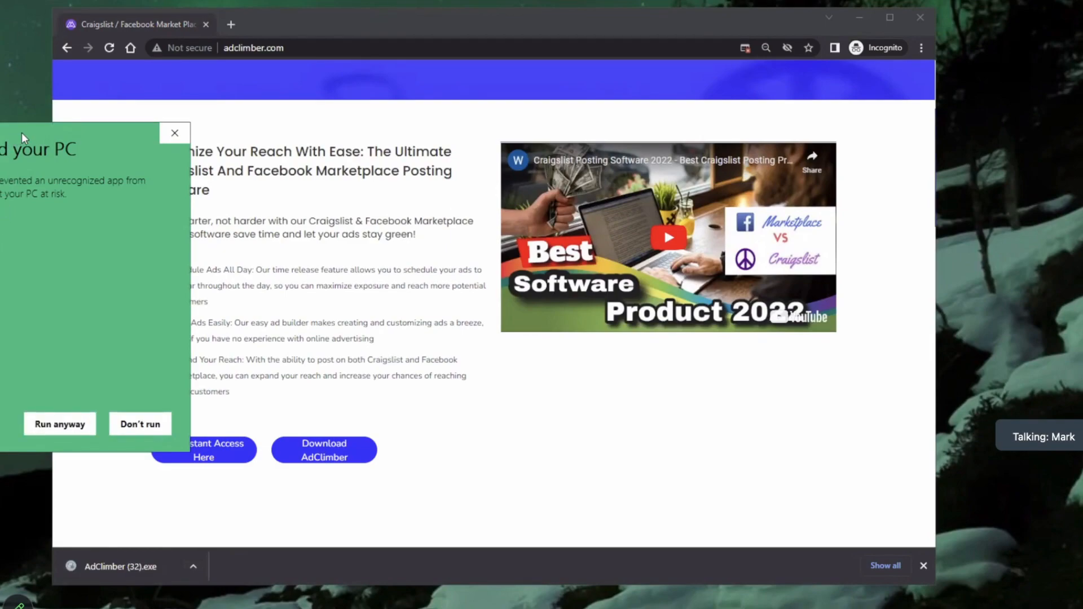
{"action": "left_click_drag", "start_coordinate": [21, 133], "coordinate": [434, 117]}
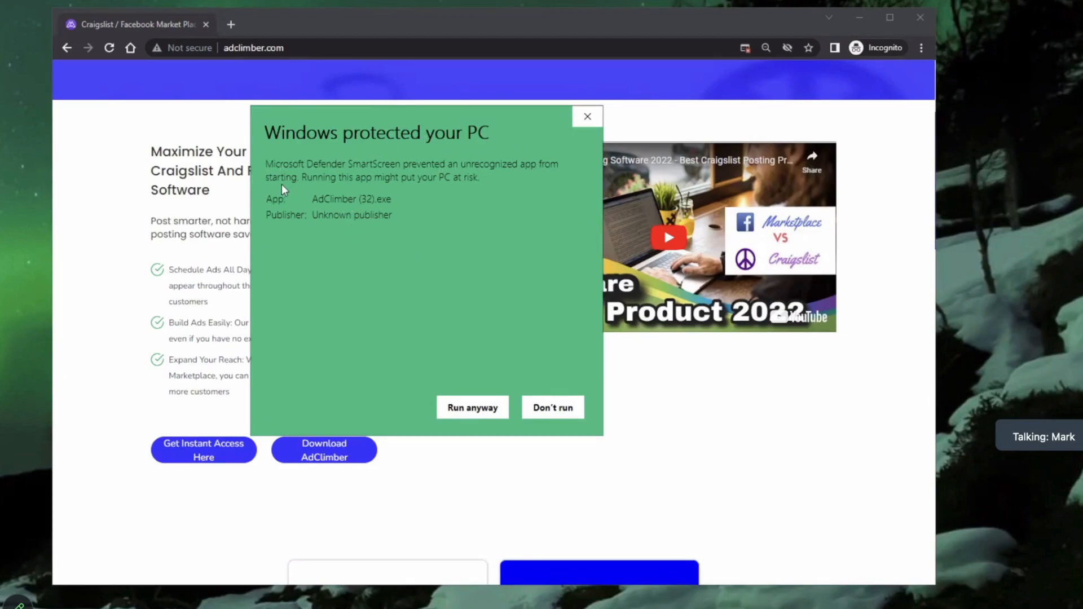
{"action": "left_click", "coordinate": [471, 411]}
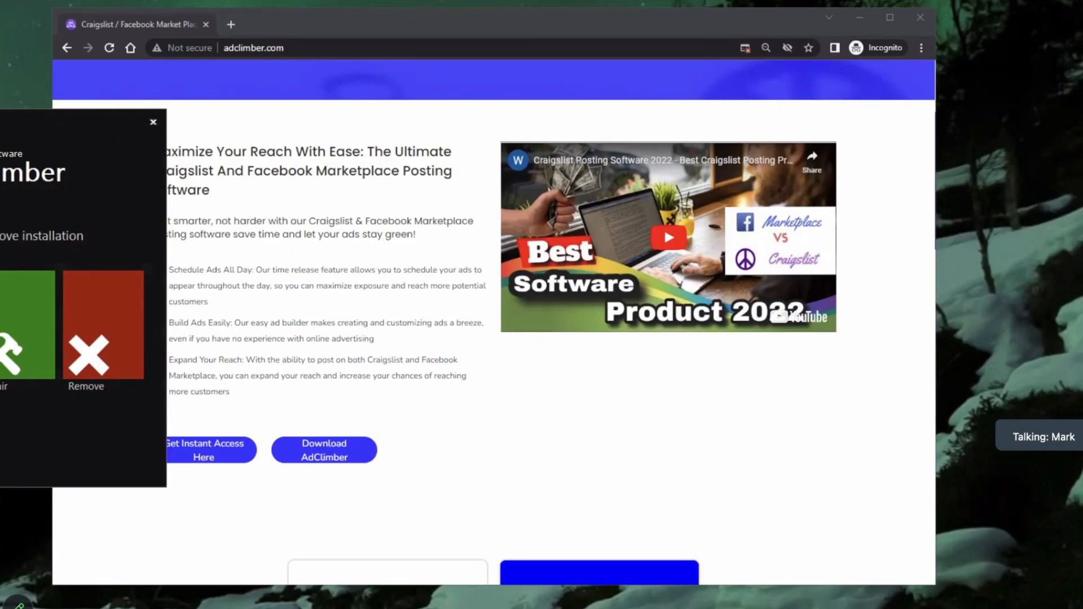
{"action": "left_click_drag", "start_coordinate": [126, 370], "coordinate": [482, 353]}
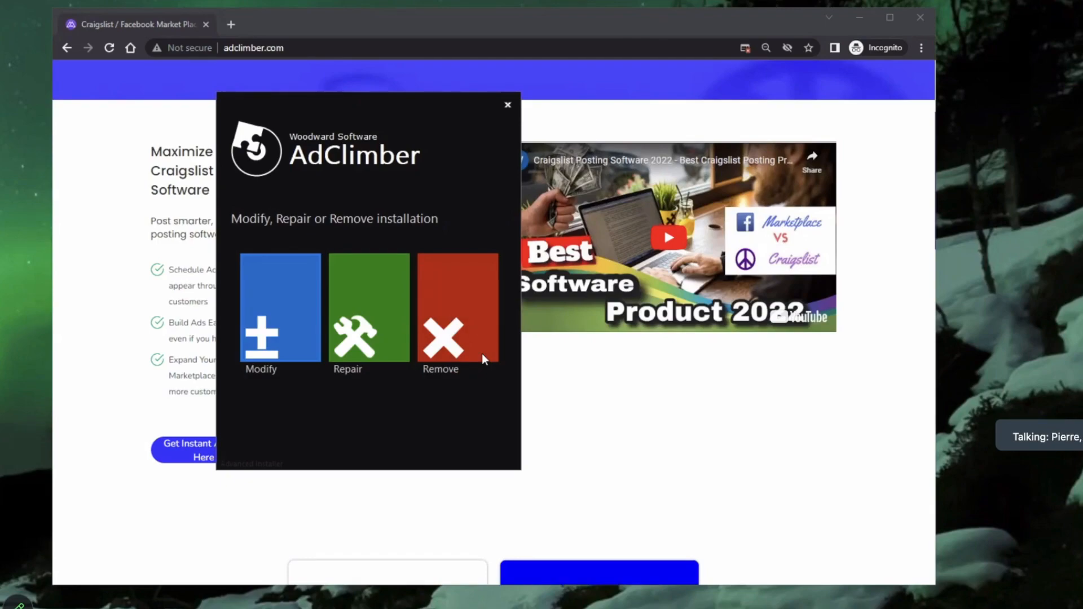
- Choose Repair in the AdClimber installer and start the repair
{"action": "left_click", "coordinate": [363, 303]}
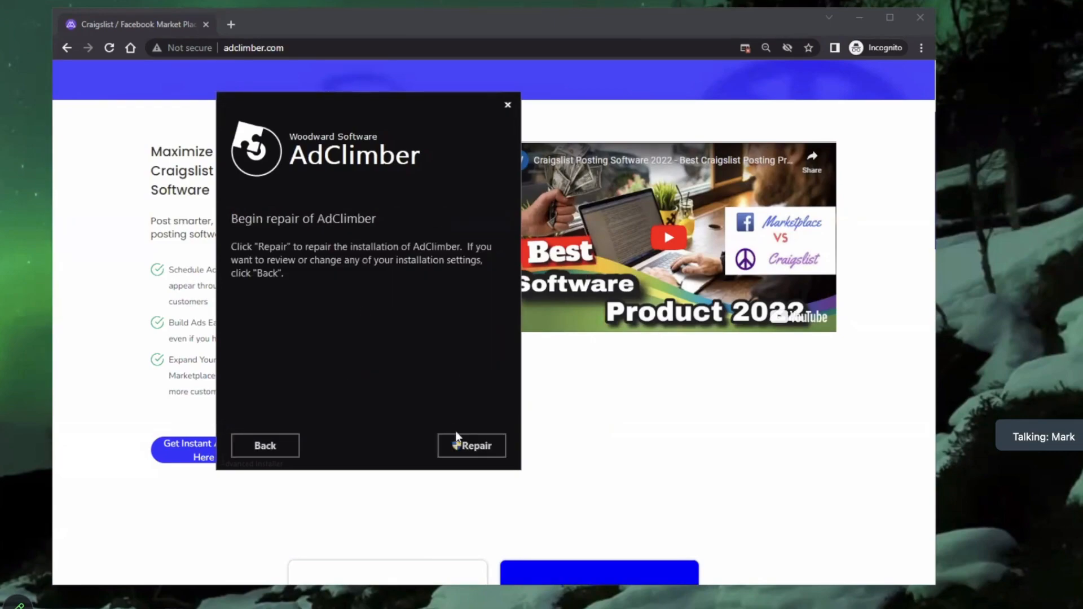
{"action": "left_click", "coordinate": [466, 450]}
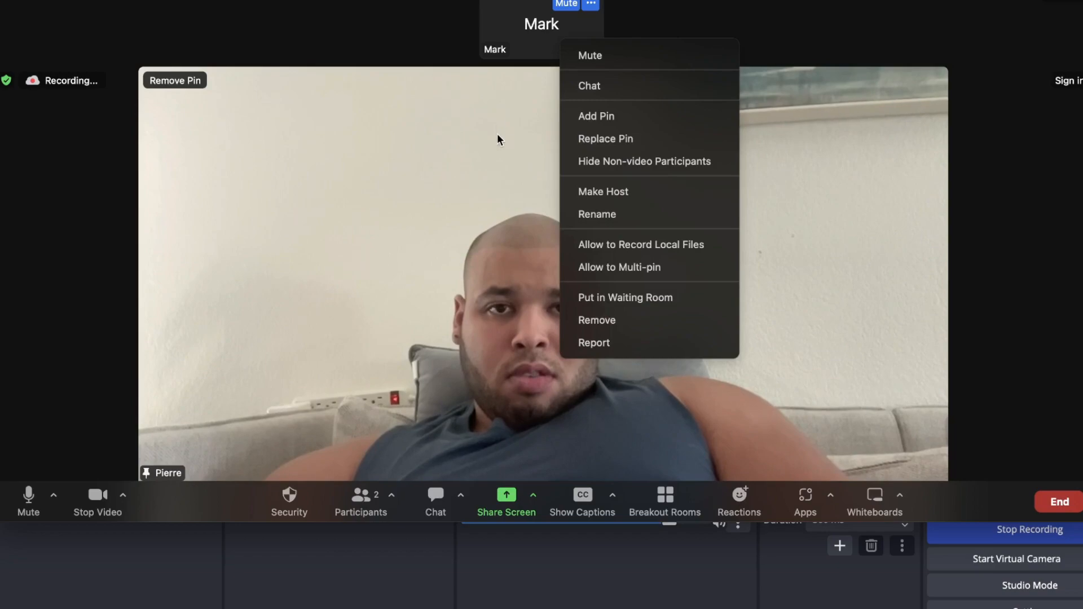
- Dismiss the participant menu and turn off your Zoom camera with Stop Video
{"action": "left_click", "coordinate": [496, 134]}
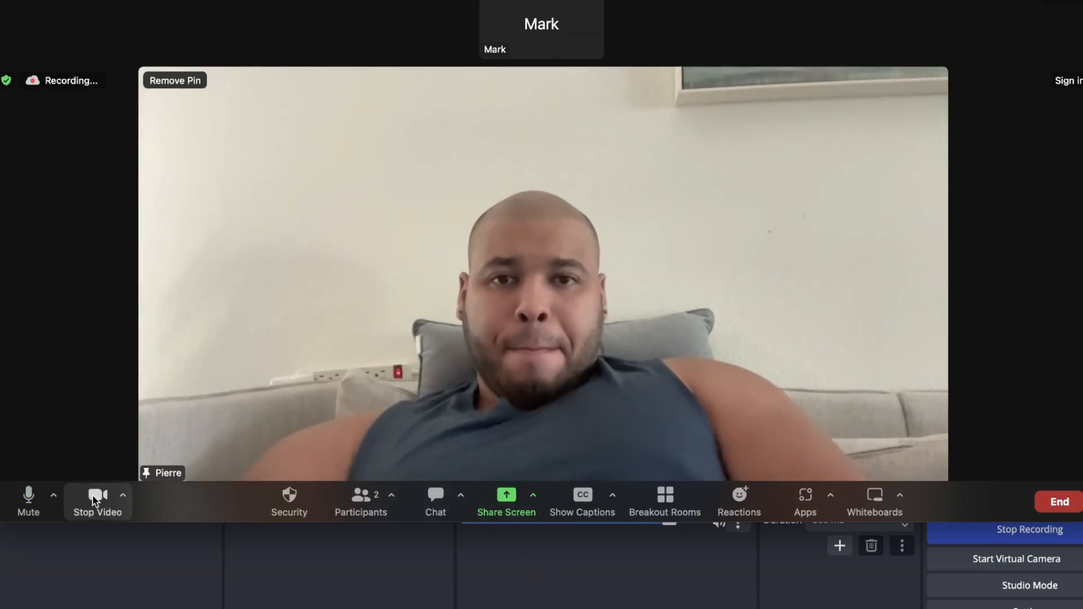
{"action": "left_click", "coordinate": [92, 496]}
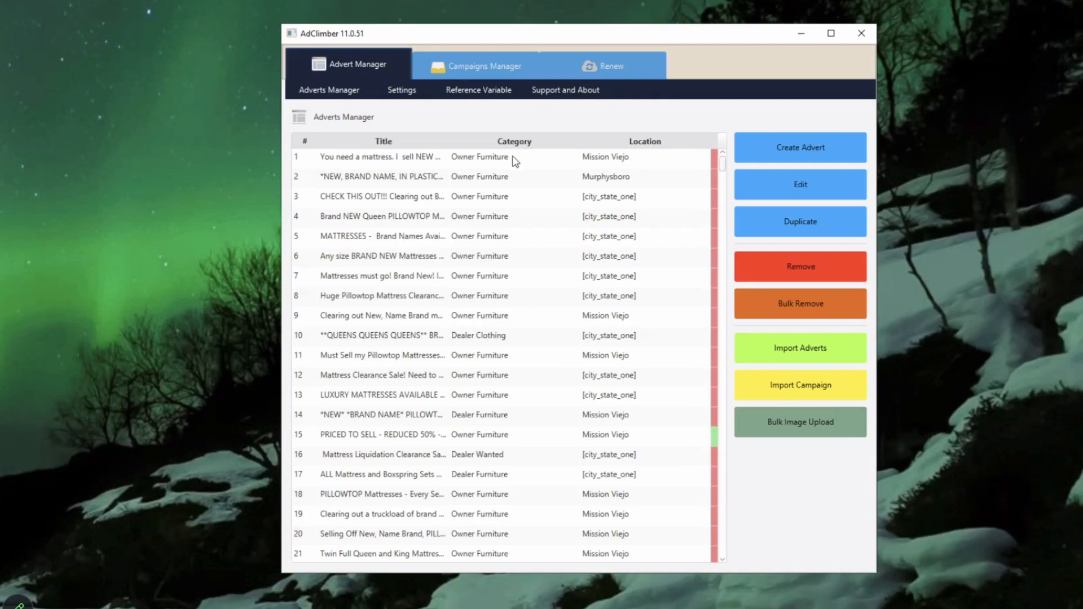
- Look over the Create Advert type choices, then close the dialog without creating an advert
{"action": "left_click_drag", "start_coordinate": [460, 36], "coordinate": [443, 37]}
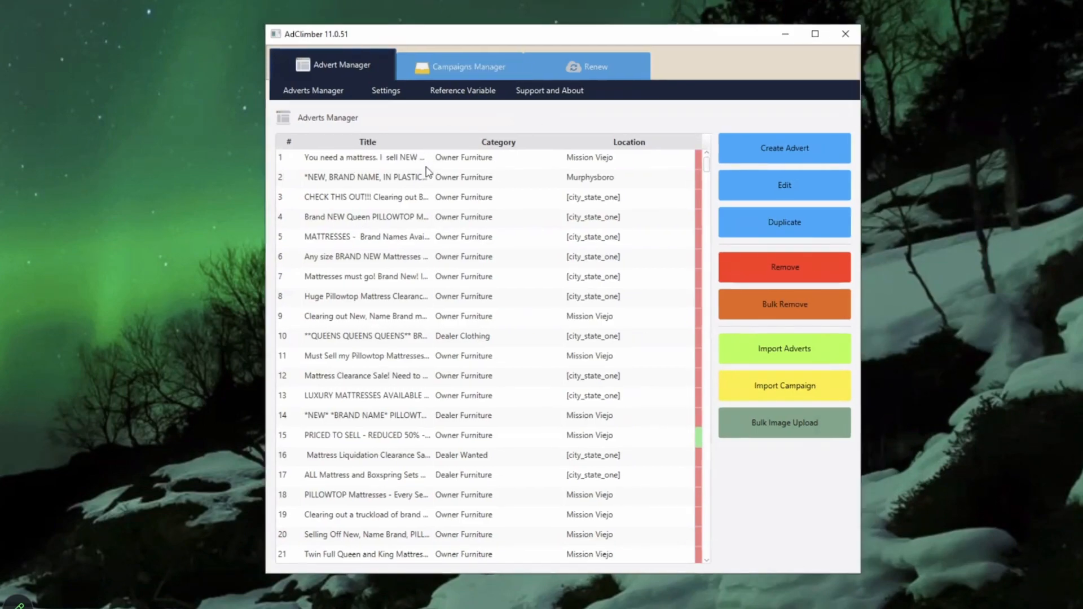
{"action": "left_click", "coordinate": [827, 150]}
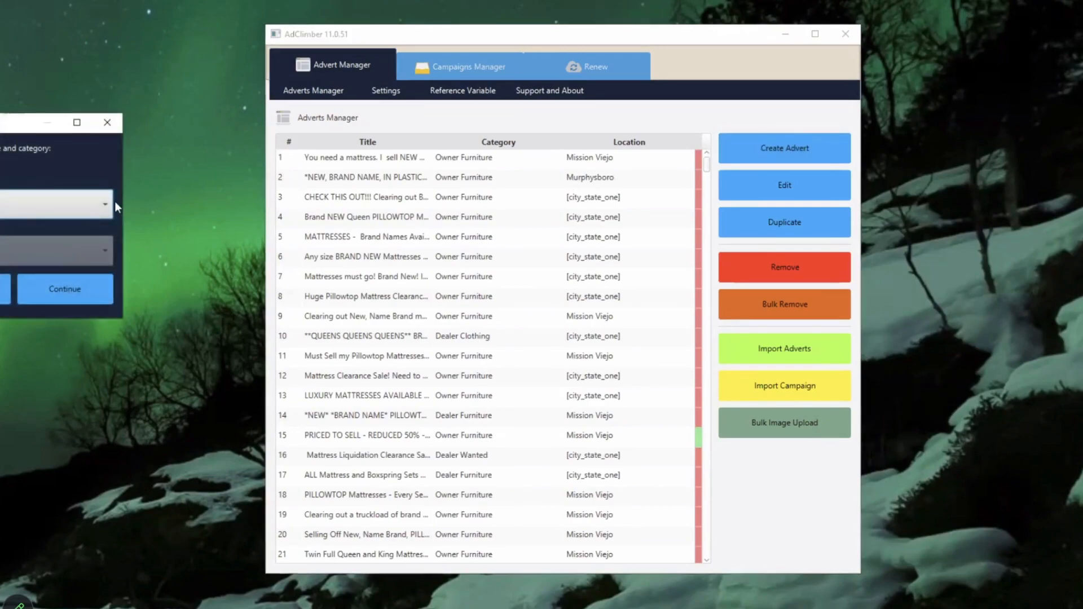
{"action": "left_click", "coordinate": [57, 206]}
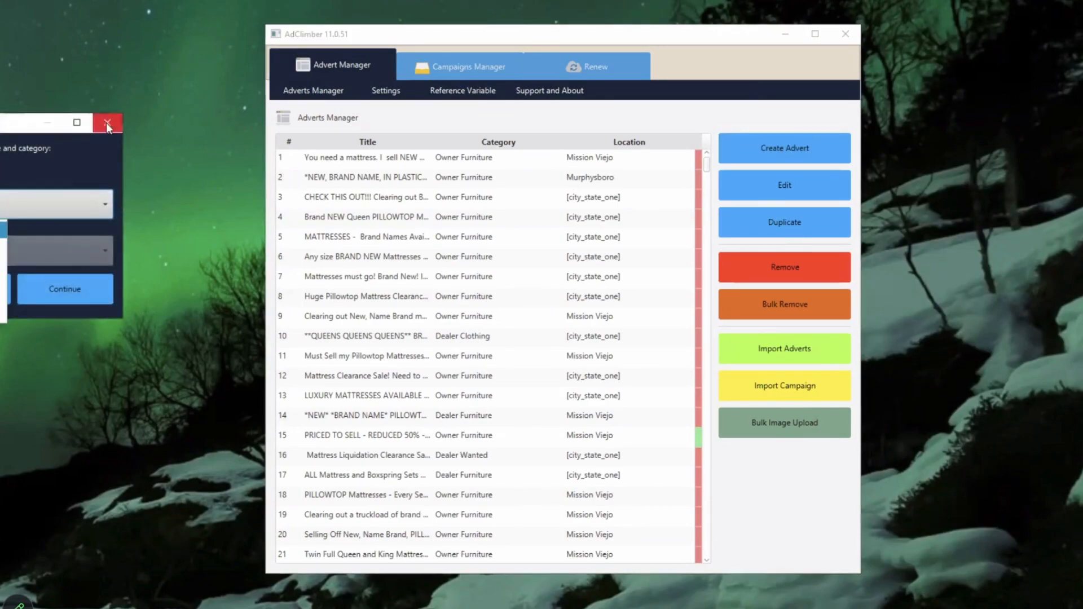
{"action": "left_click", "coordinate": [106, 123]}
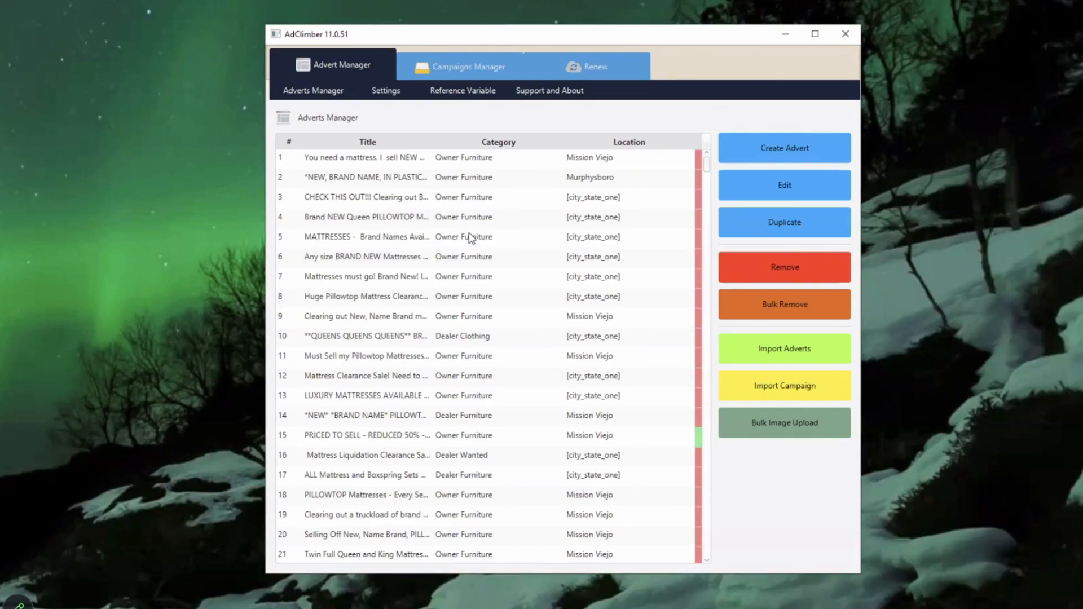
- Try a new campaign with PRICED TO SELL and adverts 23, 25, 27, then discard it
{"action": "left_click", "coordinate": [462, 69]}
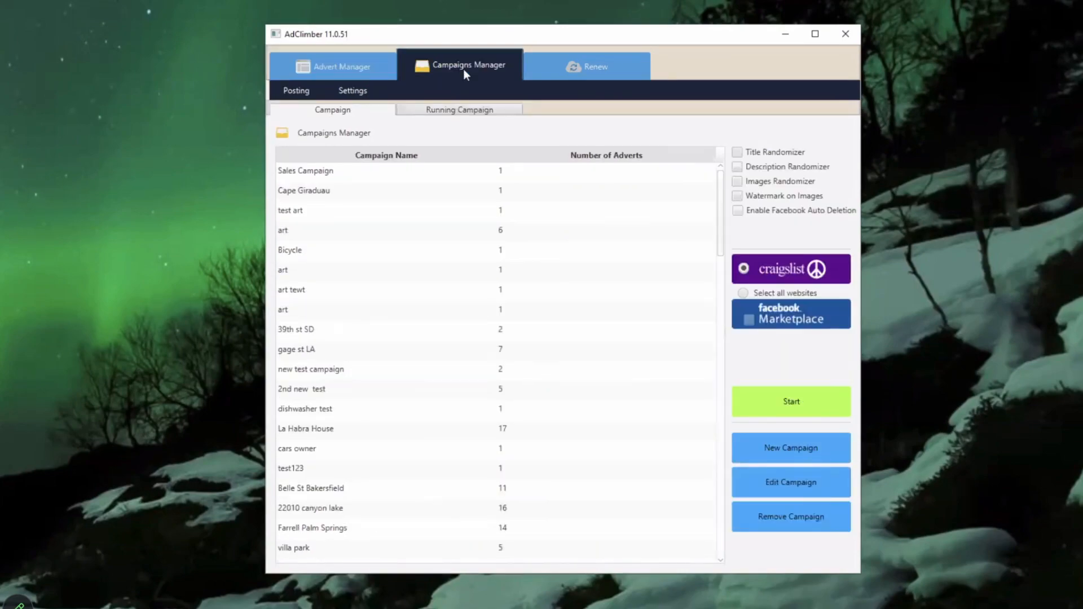
{"action": "left_click", "coordinate": [811, 447]}
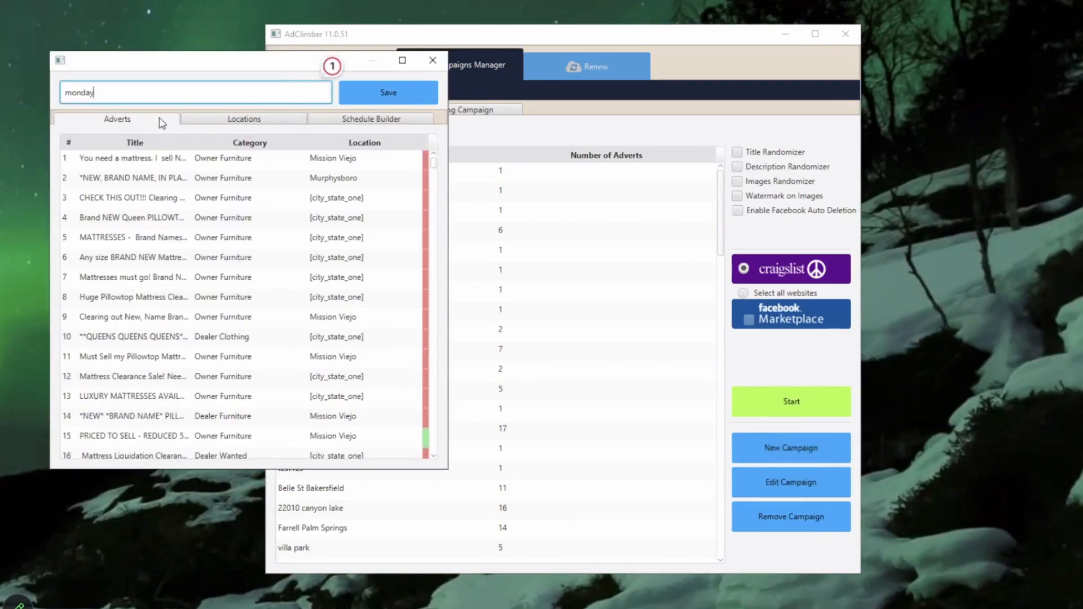
{"action": "left_click", "coordinate": [203, 435]}
{"action": "scroll", "coordinate": [223, 375], "scroll_direction": "down", "scroll_amount": 4}
{"action": "left_click", "coordinate": [220, 360], "text": "ctrl"}
{"action": "left_click", "coordinate": [210, 398], "text": "ctrl"}
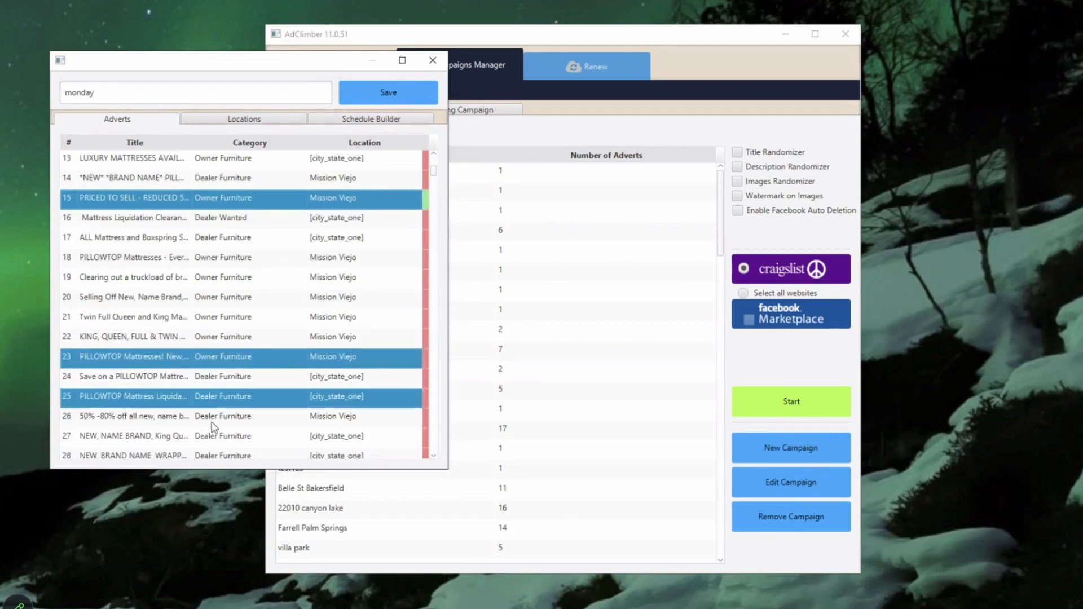
{"action": "left_click", "coordinate": [215, 436], "text": "ctrl"}
{"action": "left_click", "coordinate": [229, 118]}
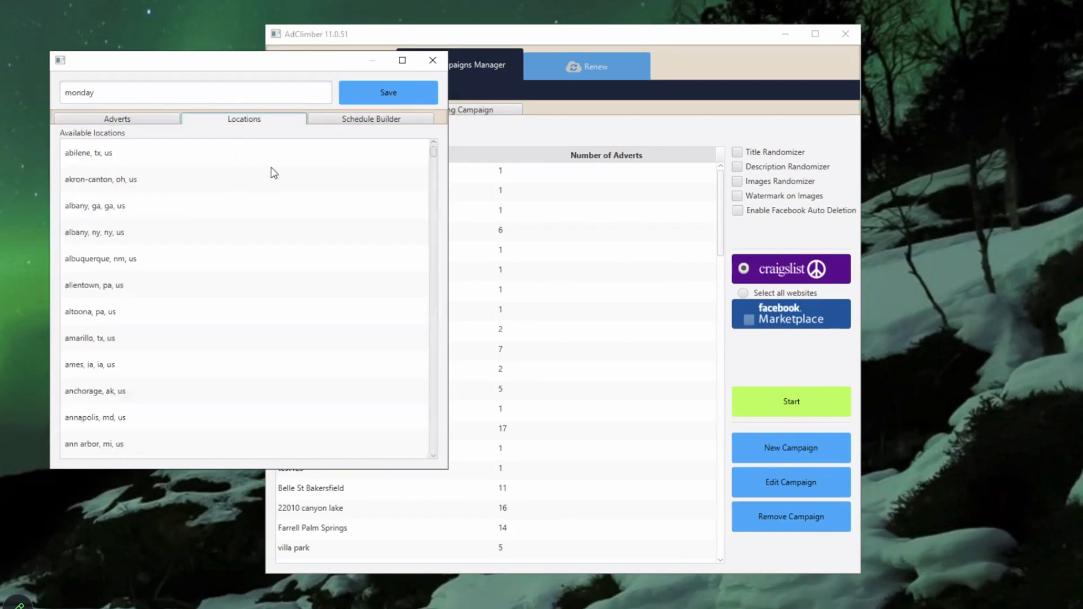
{"action": "left_click", "coordinate": [432, 62]}
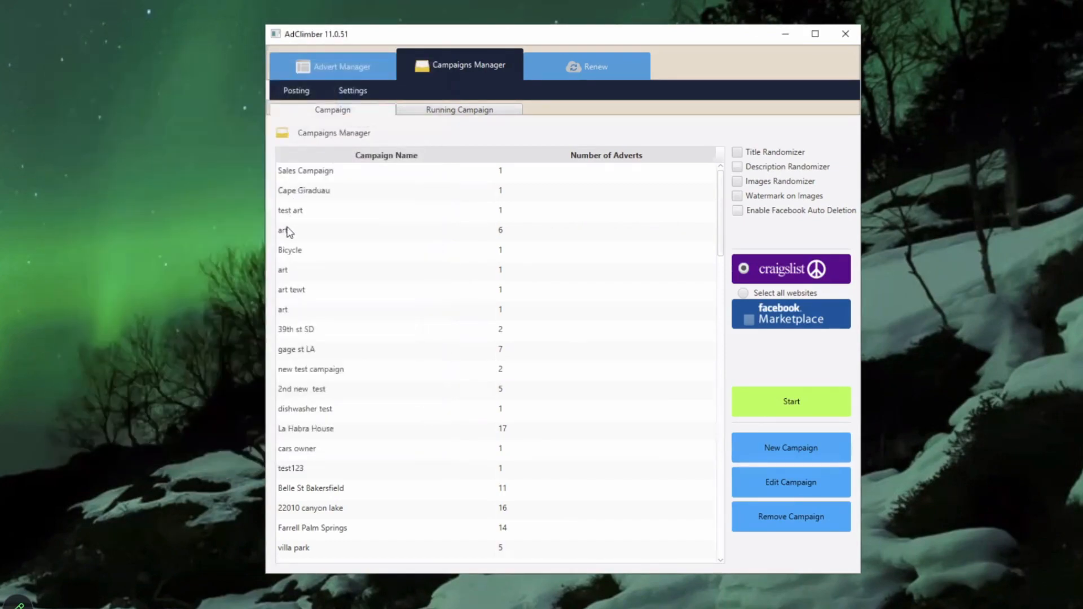
- Back in the Campaigns Manager, select the Sales Campaign to run
{"action": "left_click", "coordinate": [344, 70]}
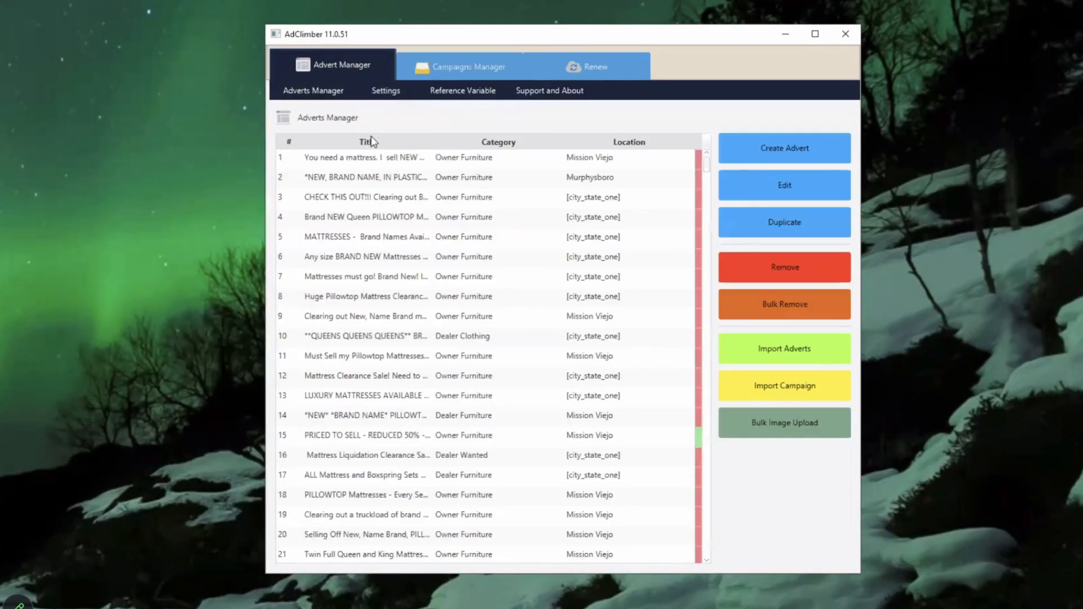
{"action": "left_click", "coordinate": [442, 67]}
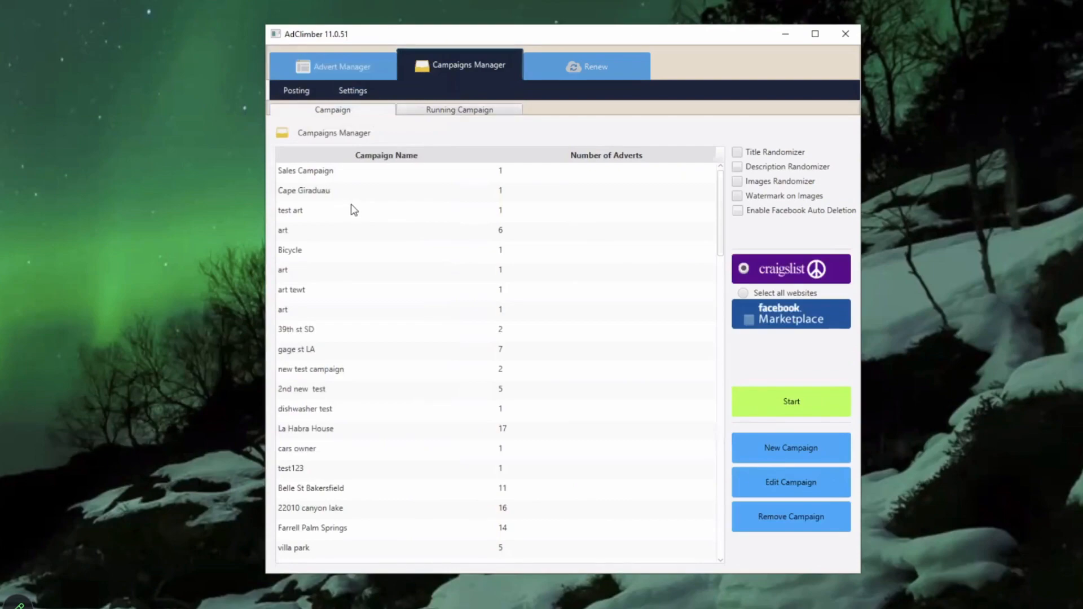
{"action": "left_click", "coordinate": [451, 179]}
{"action": "left_click", "coordinate": [427, 252]}
{"action": "left_click", "coordinate": [436, 362]}
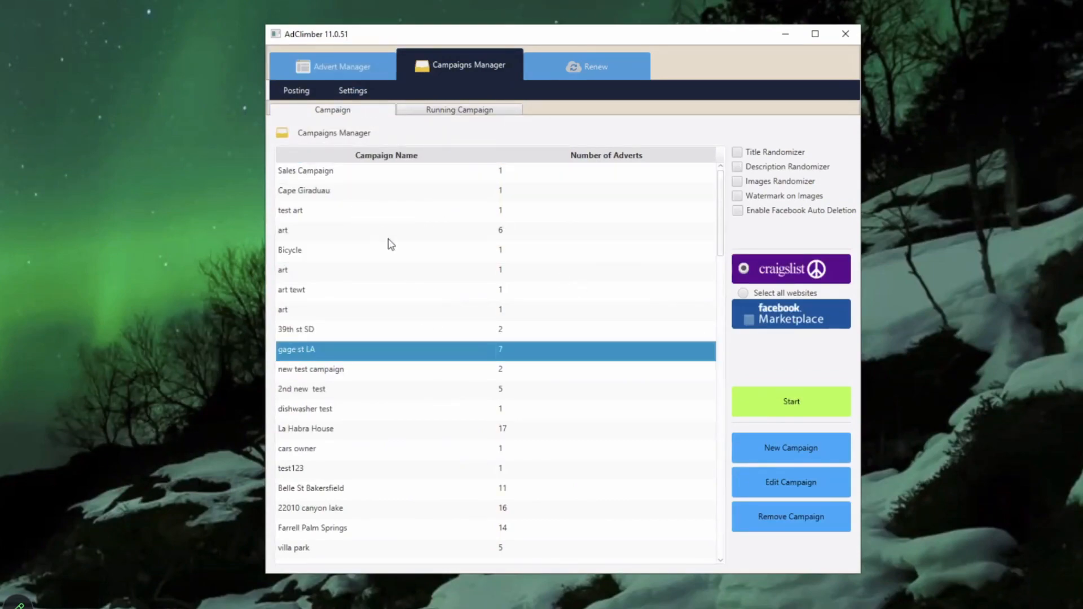
{"action": "left_click", "coordinate": [379, 181]}
- Post the Sales Campaign with the third Craigslist account, acknowledge completion, and finish the run
{"action": "left_click", "coordinate": [803, 404]}
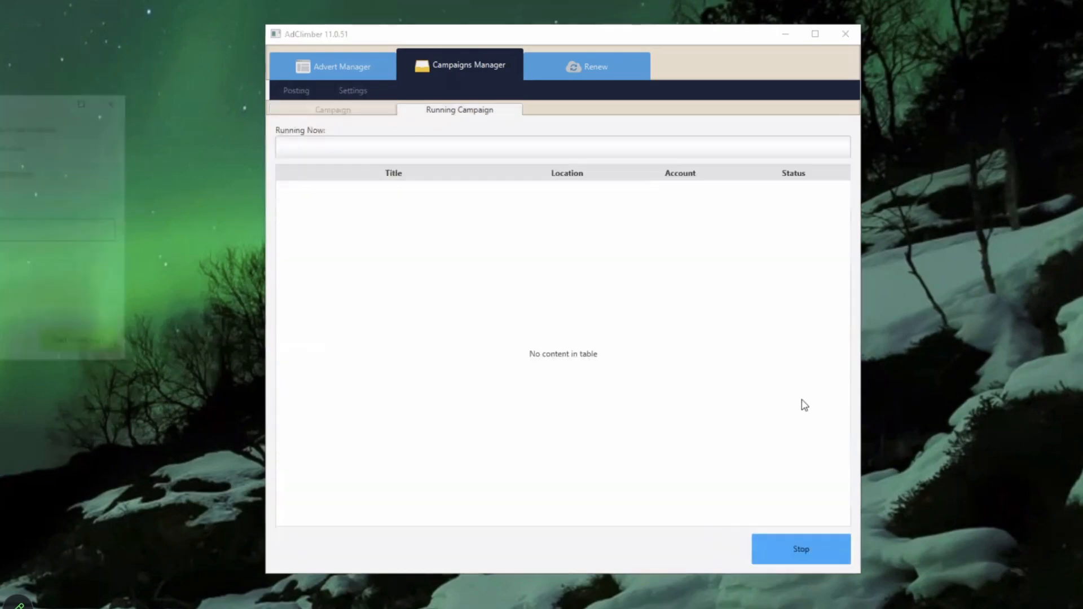
{"action": "left_click", "coordinate": [23, 192]}
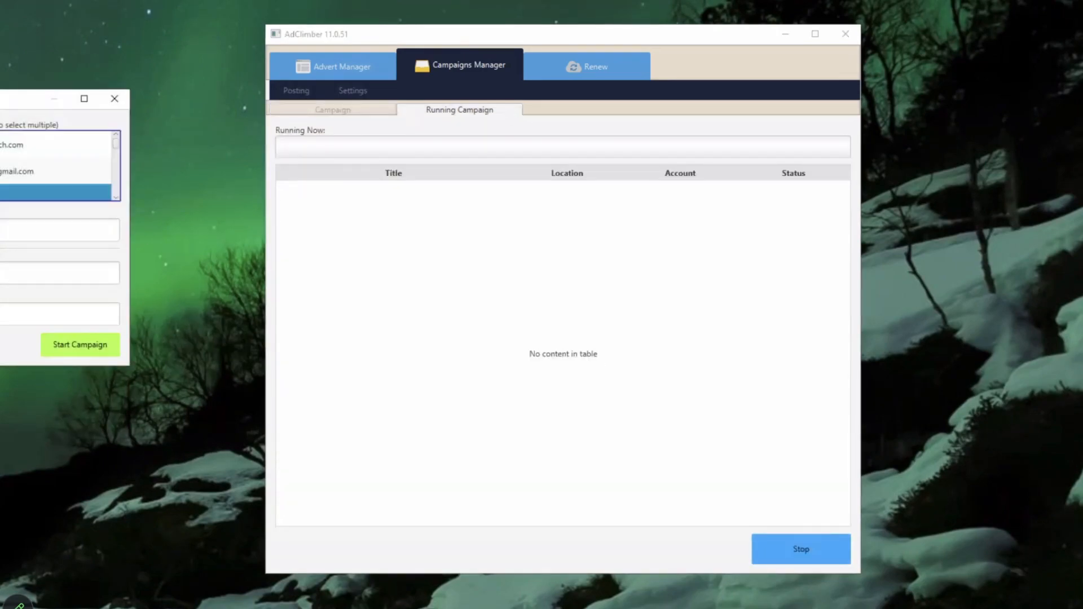
{"action": "left_click", "coordinate": [81, 347]}
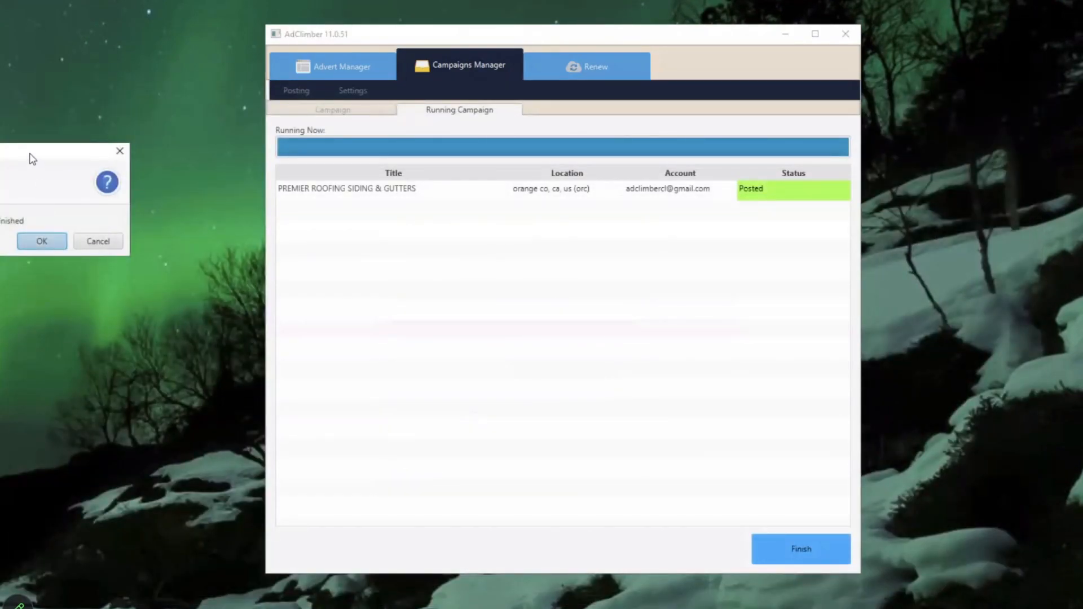
{"action": "left_click_drag", "start_coordinate": [29, 153], "coordinate": [225, 166]}
{"action": "left_click", "coordinate": [237, 255]}
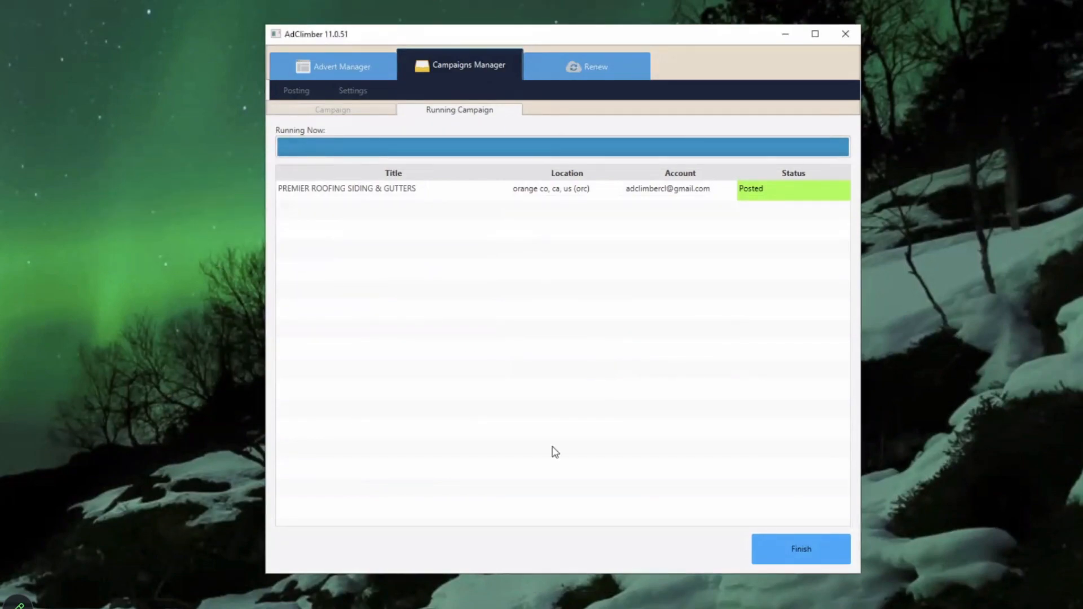
{"action": "left_click", "coordinate": [801, 556]}
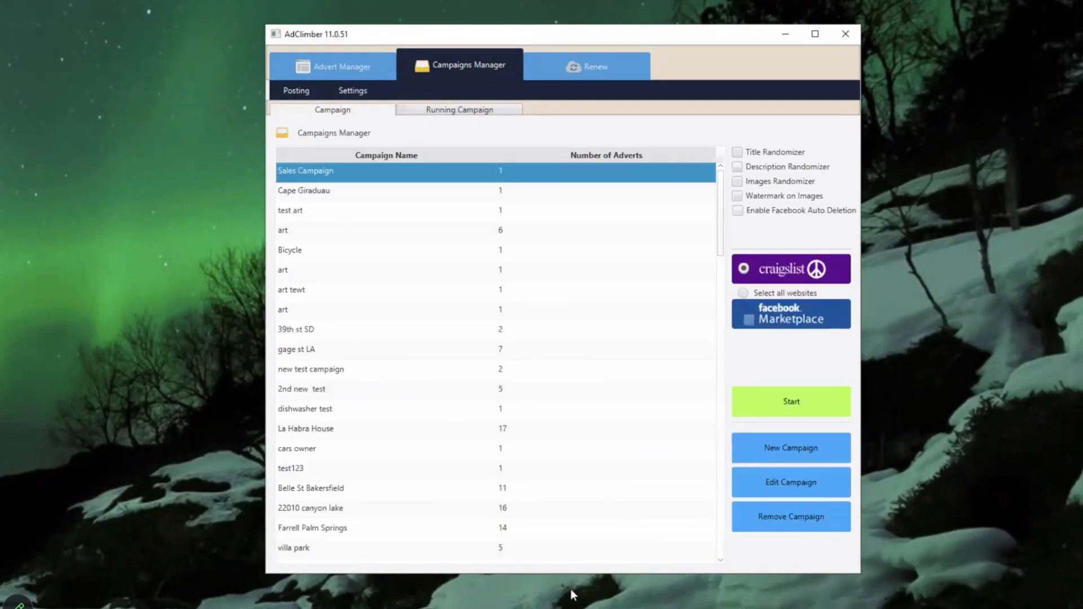
- Create a Real Estate advert in the House Offered - Apts/Housing for Rent category
{"action": "left_click", "coordinate": [327, 72]}
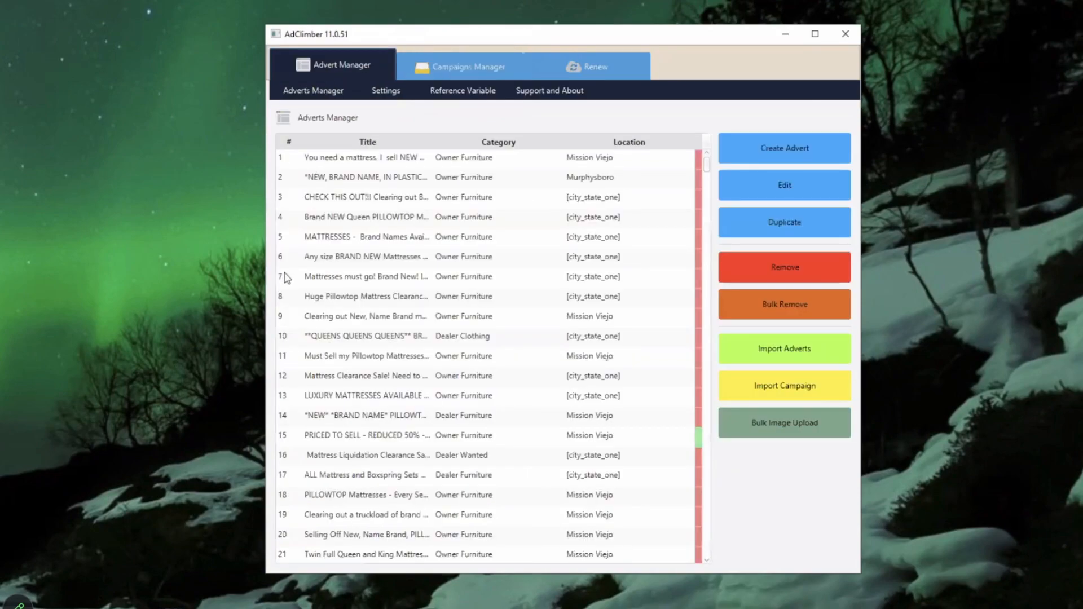
{"action": "left_click", "coordinate": [776, 158]}
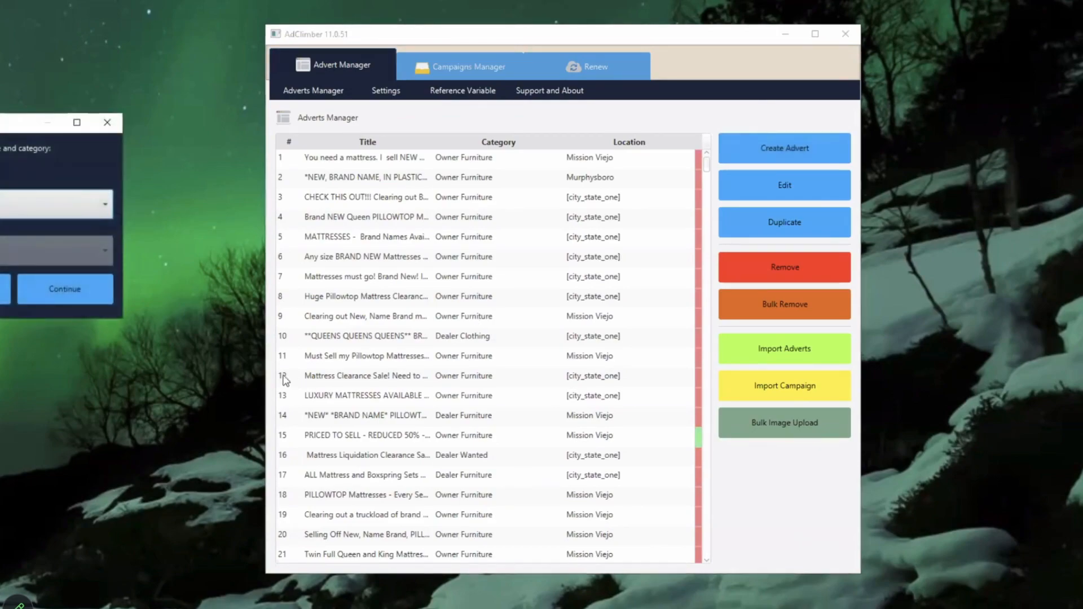
{"action": "left_click_drag", "start_coordinate": [31, 114], "coordinate": [308, 135]}
{"action": "left_click", "coordinate": [254, 226]}
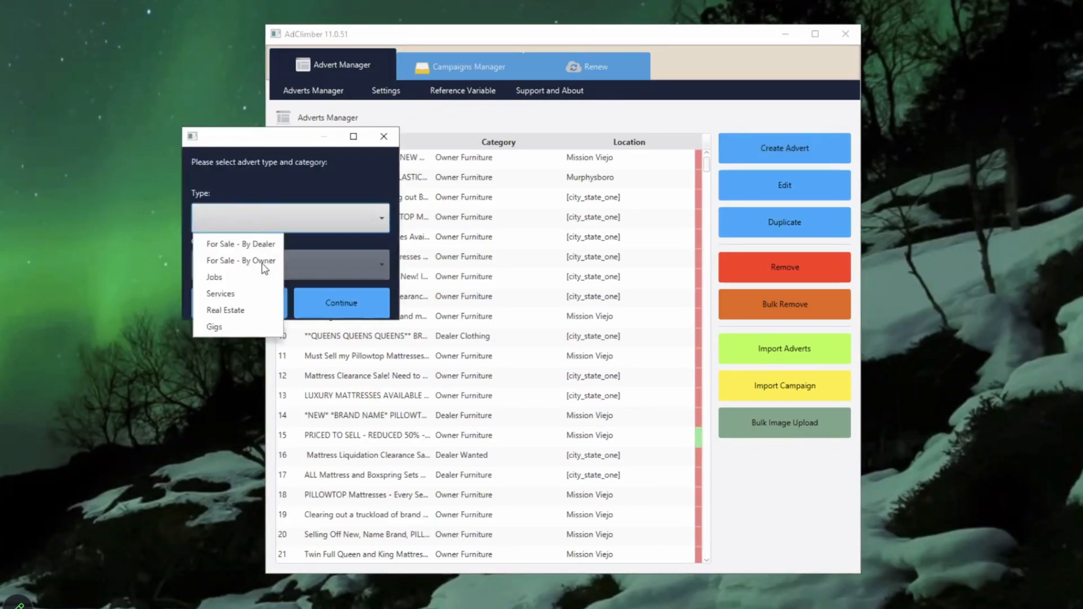
{"action": "left_click", "coordinate": [248, 310]}
{"action": "left_click", "coordinate": [257, 264]}
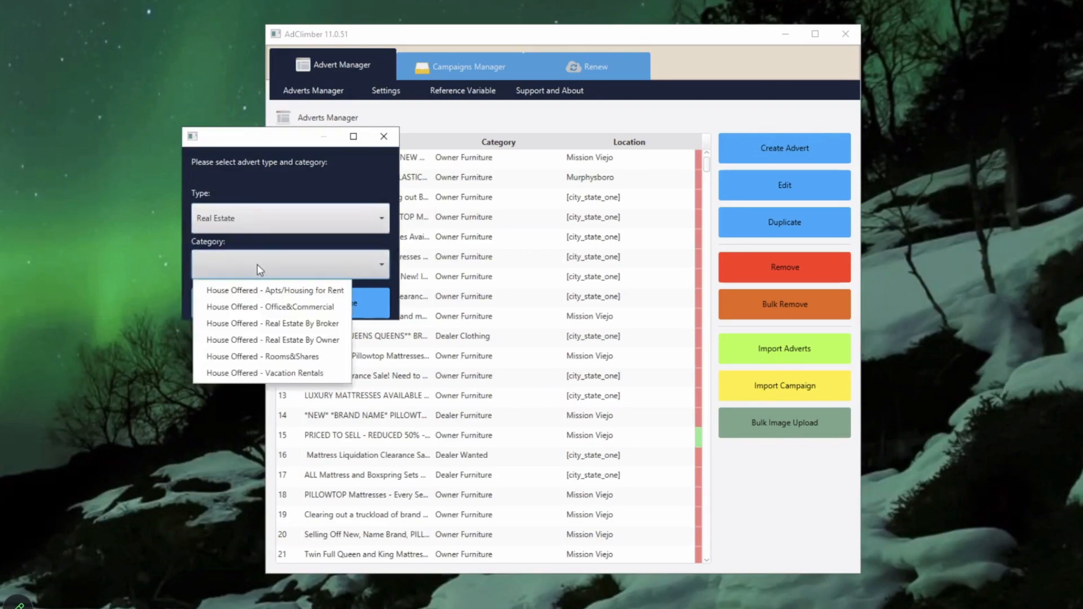
{"action": "left_click", "coordinate": [333, 298]}
{"action": "left_click", "coordinate": [336, 305]}
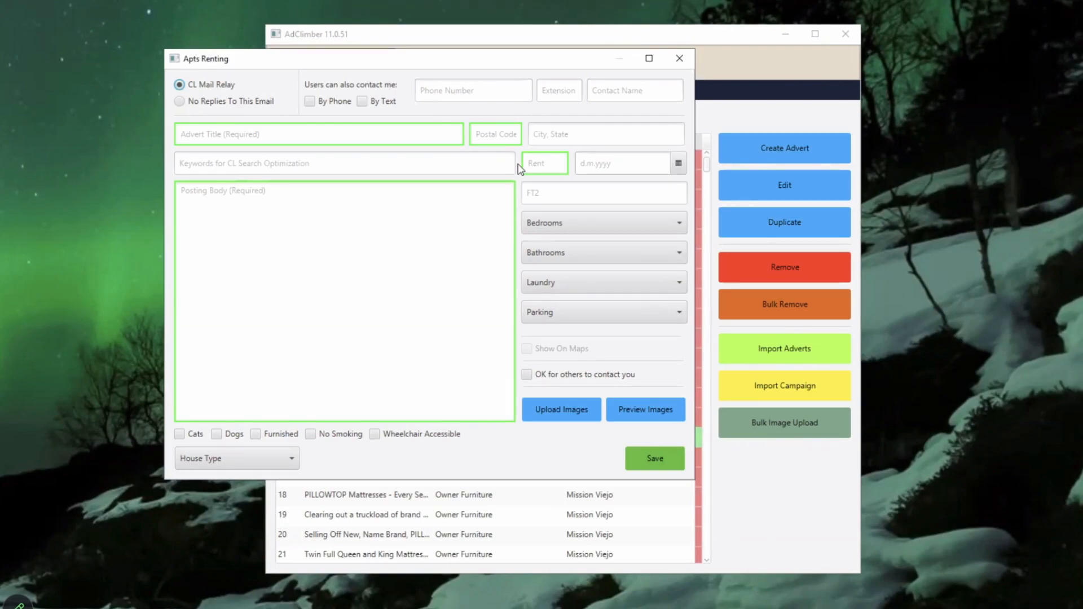
- Fill in title 'Great Apt For Rent', postal code 12345 and city 'Austin TX'
{"action": "left_click", "coordinate": [388, 274]}
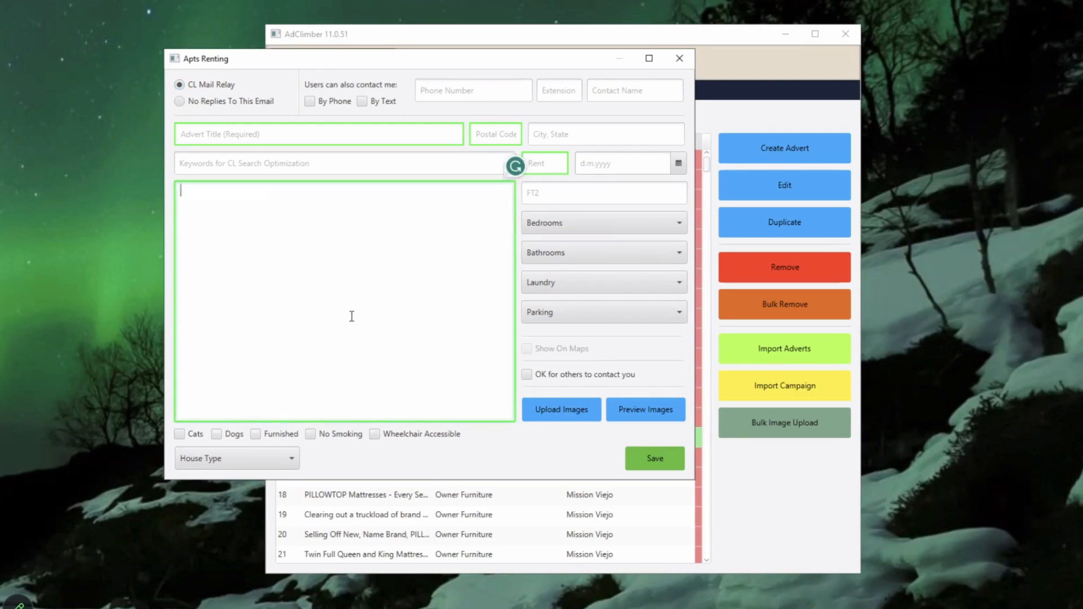
{"action": "left_click", "coordinate": [282, 137]}
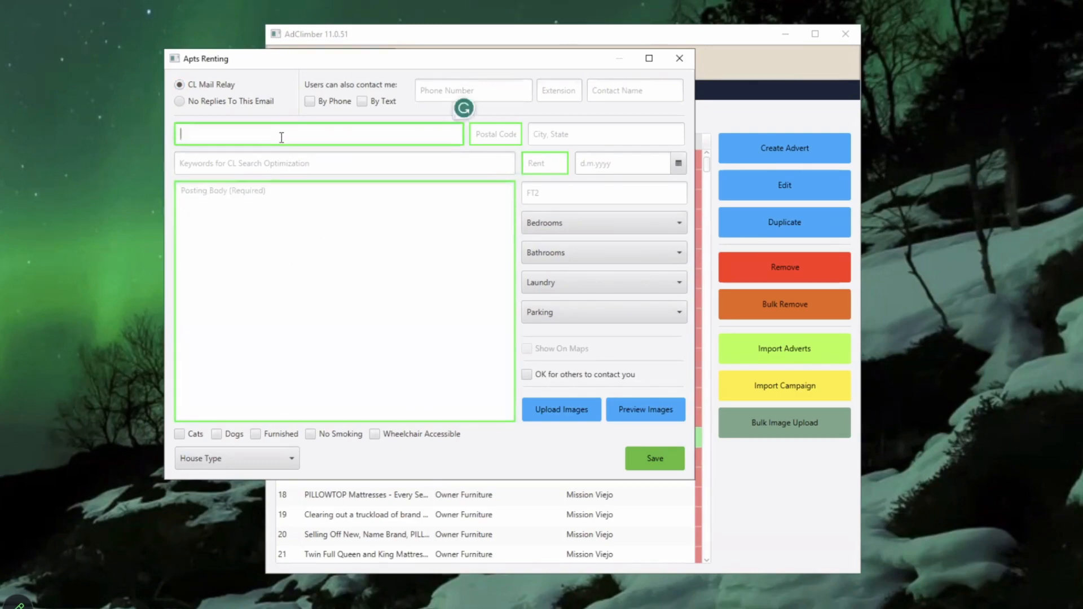
{"action": "type", "text": "Great Apt For Rent"}
{"action": "left_click", "coordinate": [480, 131]}
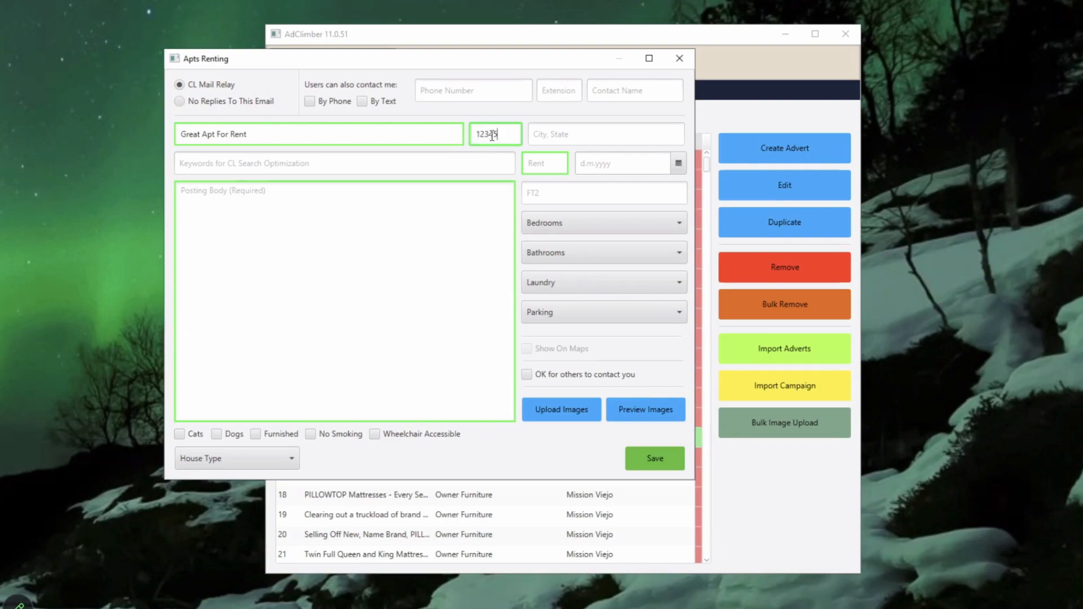
{"action": "left_click", "coordinate": [562, 136]}
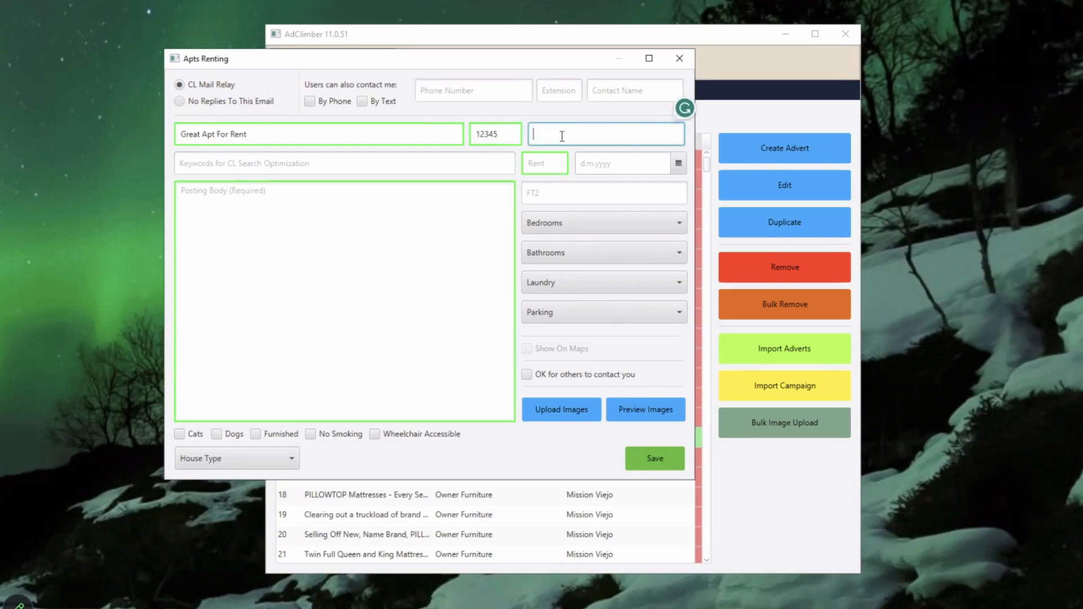
{"action": "type", "text": "Austin TX"}
{"action": "left_click", "coordinate": [524, 162]}
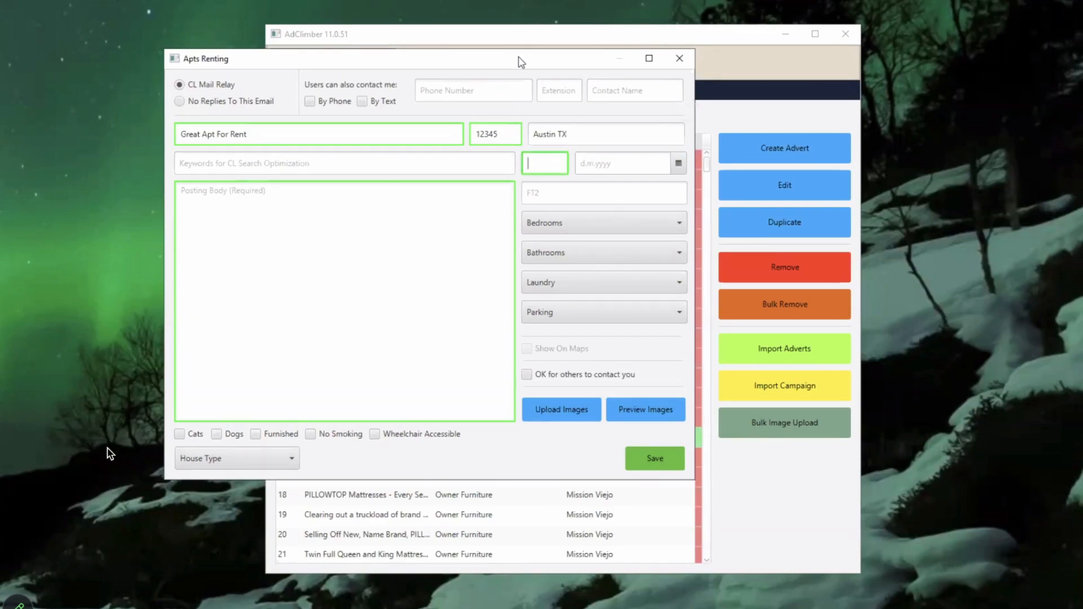
- Set ZIP 78735, rent 2200, availability 25 July 2023 and 1400 ft²
{"action": "left_click_drag", "start_coordinate": [521, 60], "coordinate": [638, 77]}
{"action": "left_click_drag", "start_coordinate": [620, 149], "coordinate": [570, 148]}
{"action": "type", "text": "7"}
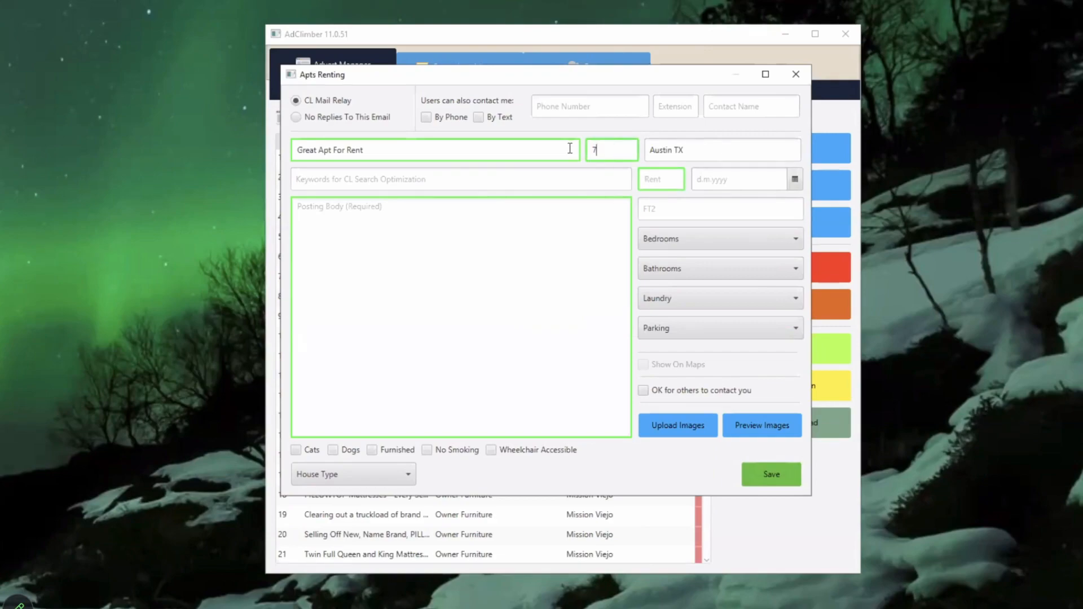
{"action": "type", "text": "8735"}
{"action": "left_click", "coordinate": [656, 180]}
{"action": "type", "text": "2200"}
{"action": "left_click", "coordinate": [723, 174]}
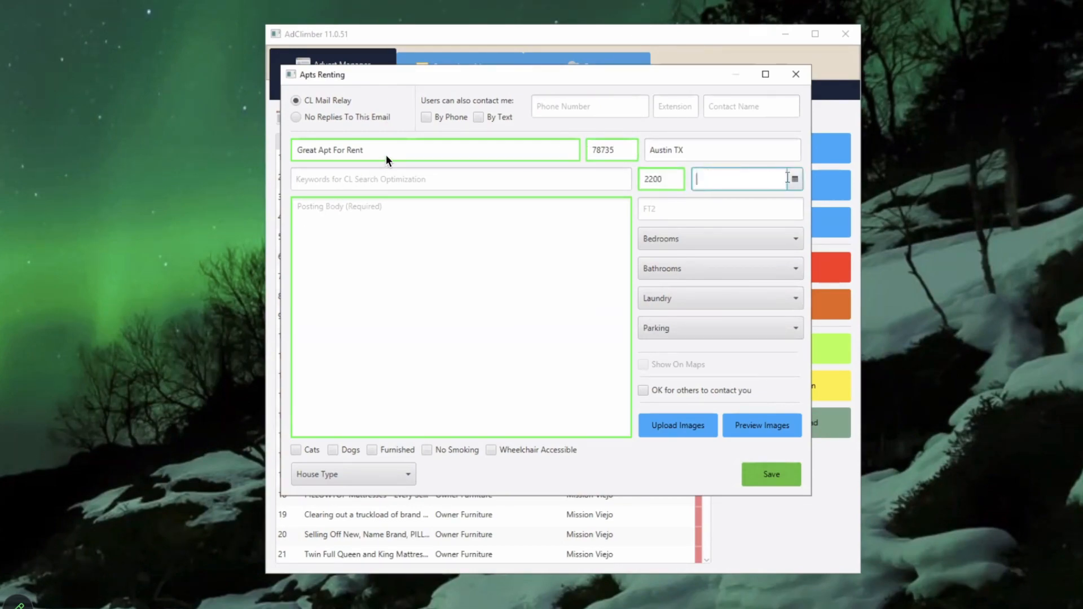
{"action": "left_click", "coordinate": [795, 178]}
{"action": "left_click", "coordinate": [740, 305]}
{"action": "left_click", "coordinate": [657, 211]}
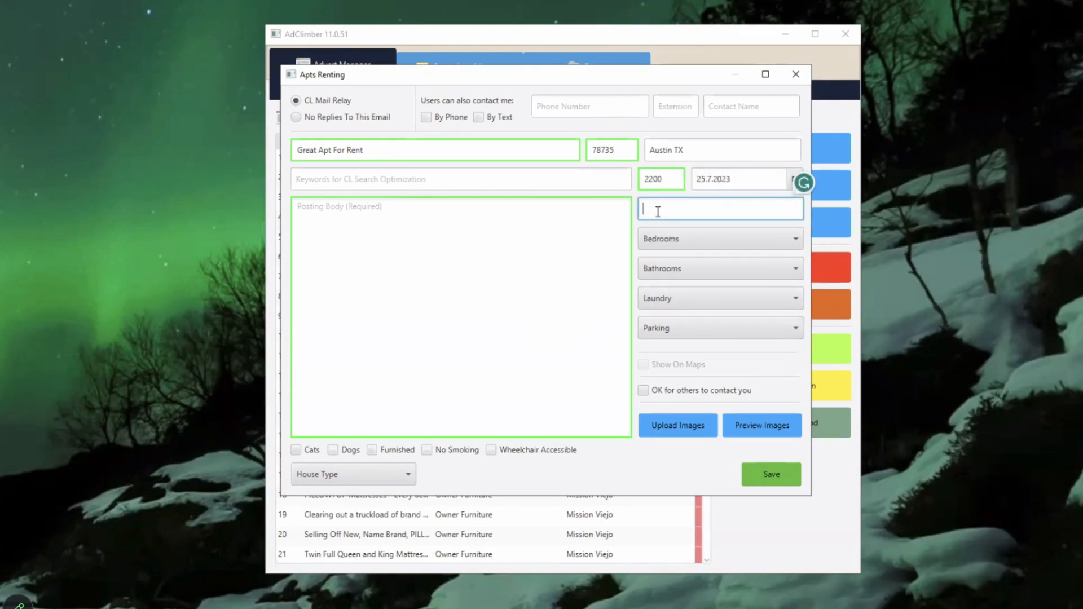
{"action": "type", "text": "1400"}
- Choose 2 bedrooms, 2 bathrooms, w/d in unit laundry and carport parking
{"action": "left_click", "coordinate": [693, 250]}
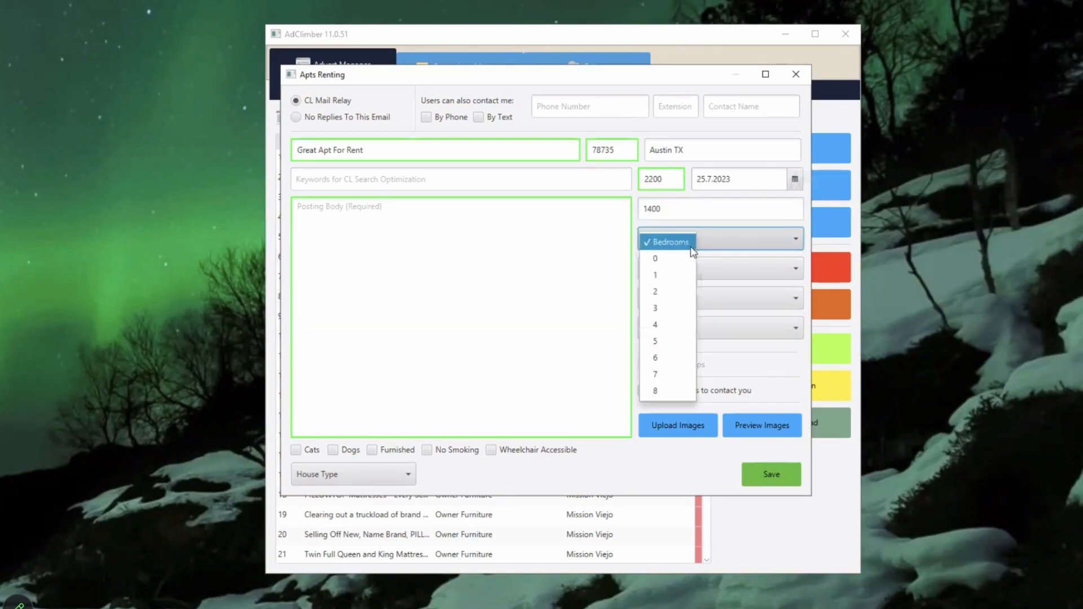
{"action": "left_click", "coordinate": [659, 291]}
{"action": "left_click", "coordinate": [677, 270]}
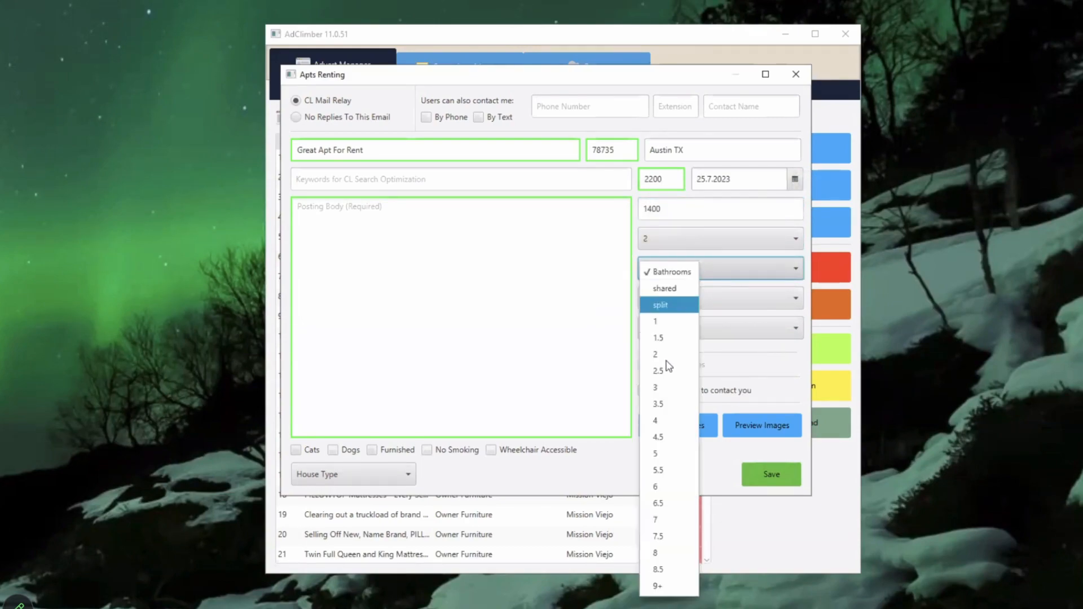
{"action": "left_click", "coordinate": [665, 355]}
{"action": "left_click", "coordinate": [691, 305]}
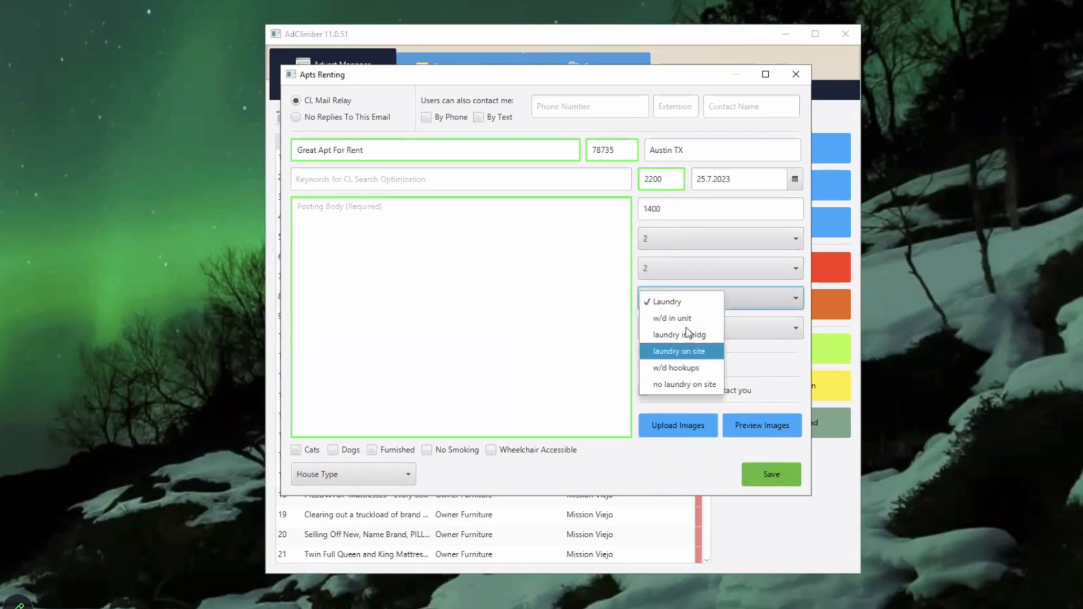
{"action": "left_click", "coordinate": [690, 319]}
{"action": "left_click", "coordinate": [691, 333]}
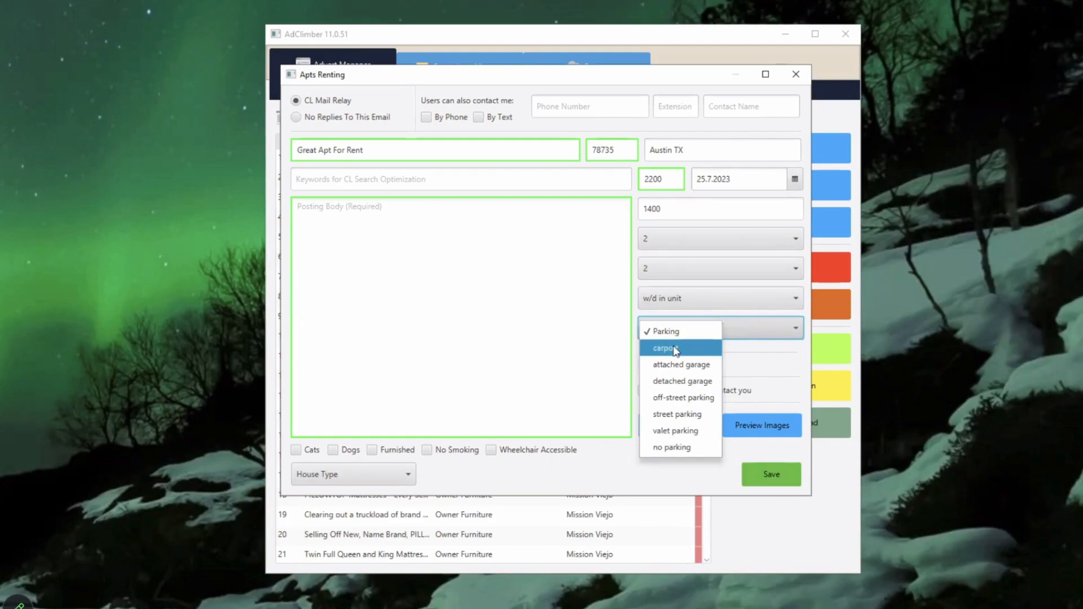
{"action": "left_click", "coordinate": [672, 348]}
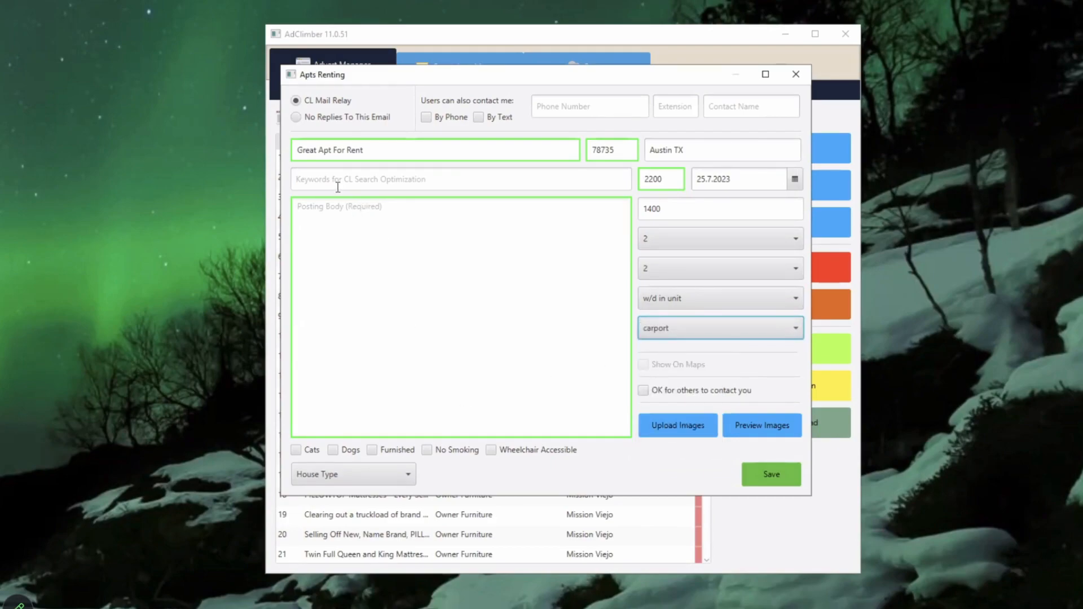
{"action": "left_click", "coordinate": [372, 180]}
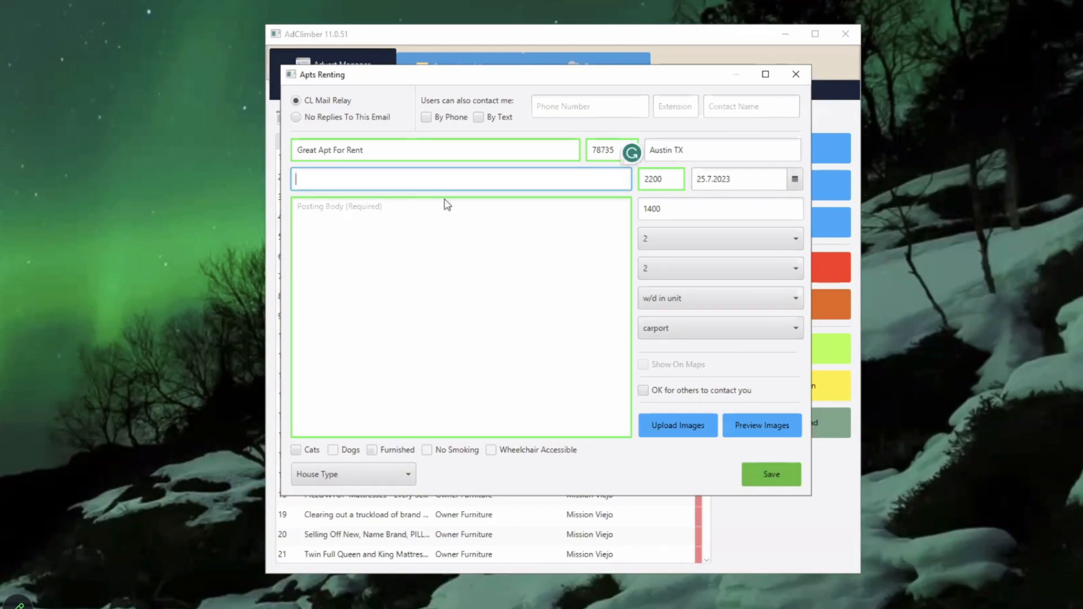
- Enter the contact phone number and contact name 'Sales'
{"action": "left_click", "coordinate": [582, 111]}
{"action": "type", "text": "7"}
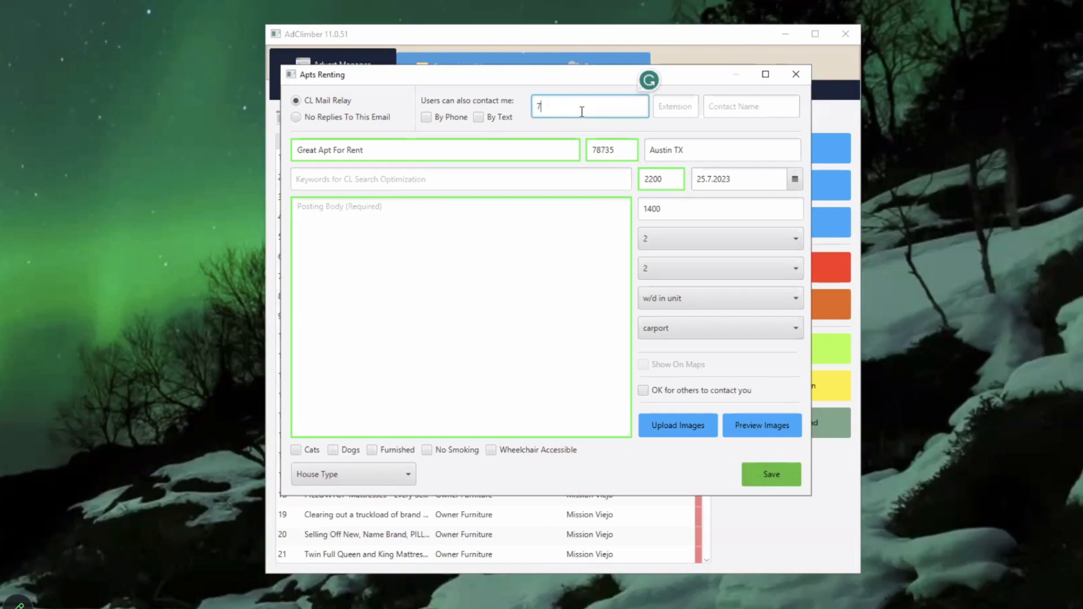
{"action": "type", "text": "771234222"}
{"action": "left_click", "coordinate": [726, 109]}
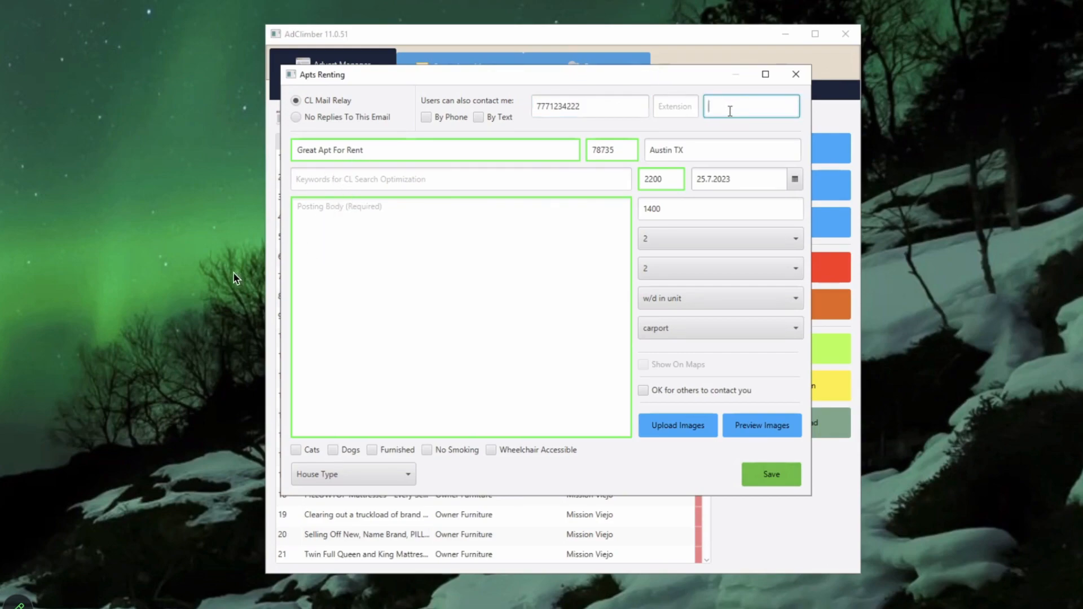
{"action": "type", "text": "Sales"}
- Allow dogs, mark the rental wheelchair accessible, and set house type to condo
{"action": "left_click", "coordinate": [333, 449]}
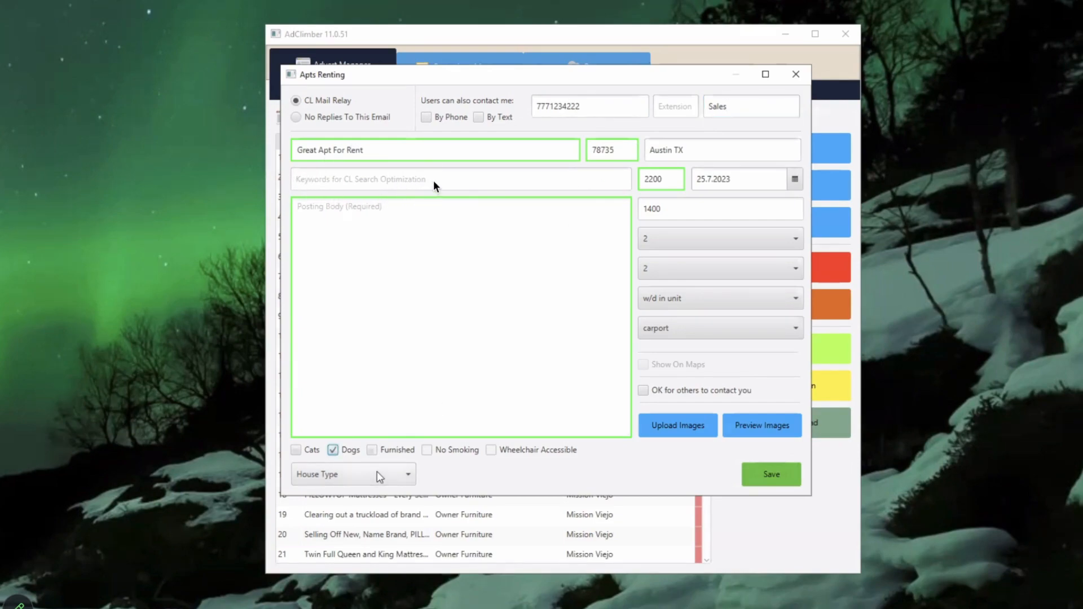
{"action": "left_click", "coordinate": [490, 450]}
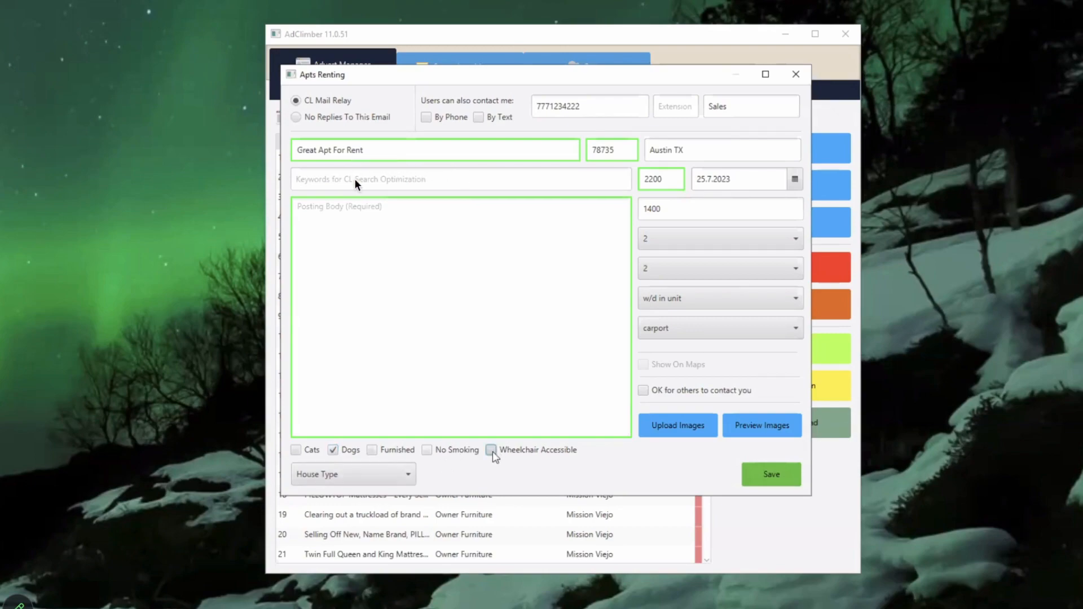
{"action": "left_click", "coordinate": [393, 478]}
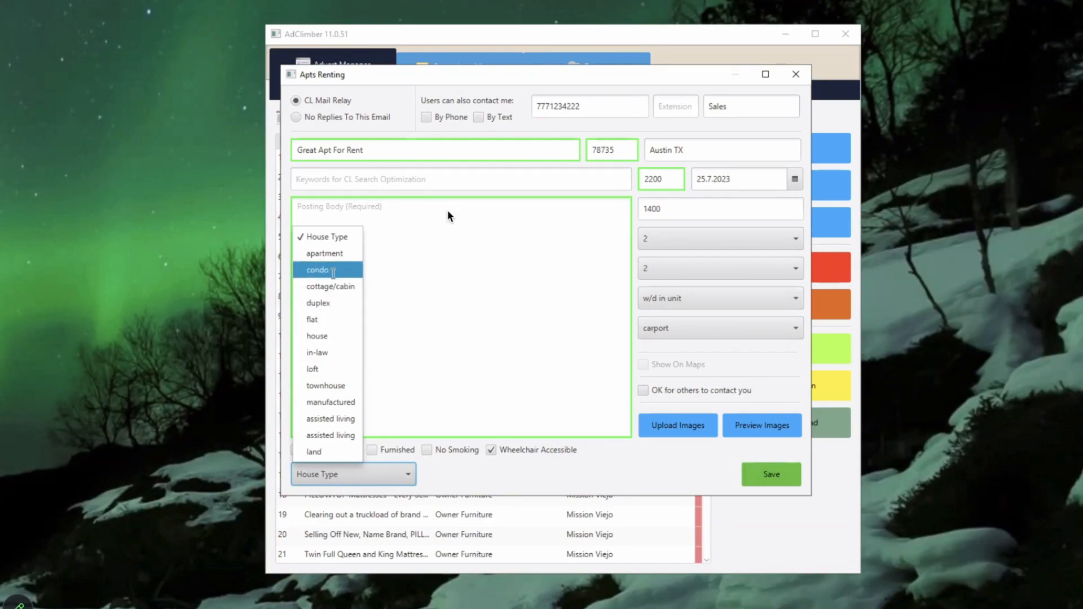
{"action": "left_click", "coordinate": [333, 270]}
{"action": "left_click", "coordinate": [368, 179]}
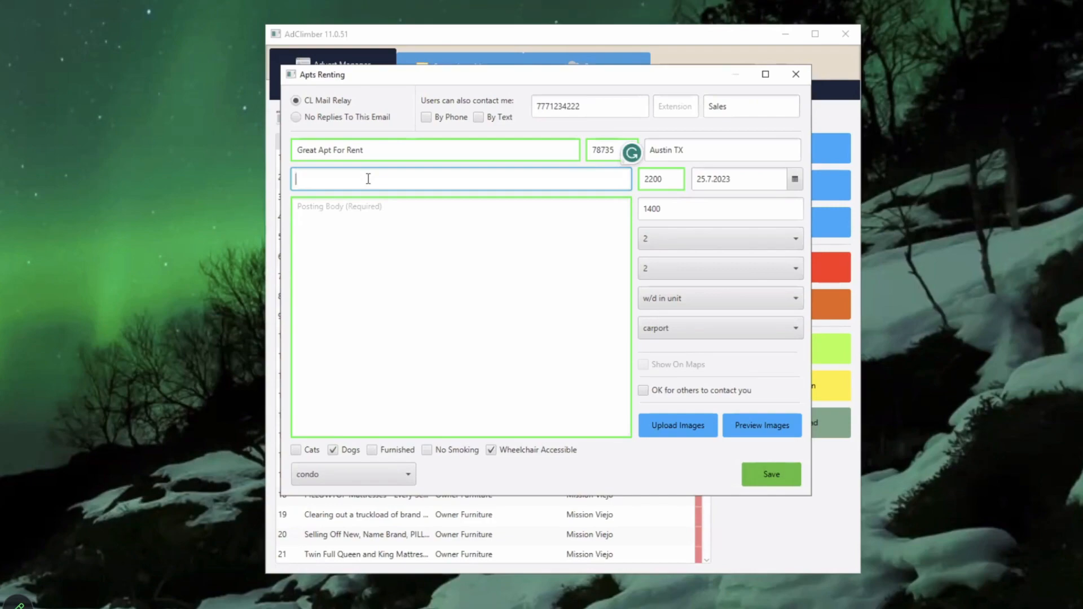
- Finish the keywords with 'Austin Condos, Rent Free No Credit Check,' and write the dining-certificate posting body
{"action": "type", "text": "Austin Condos, Rent Free No Credit Check"}
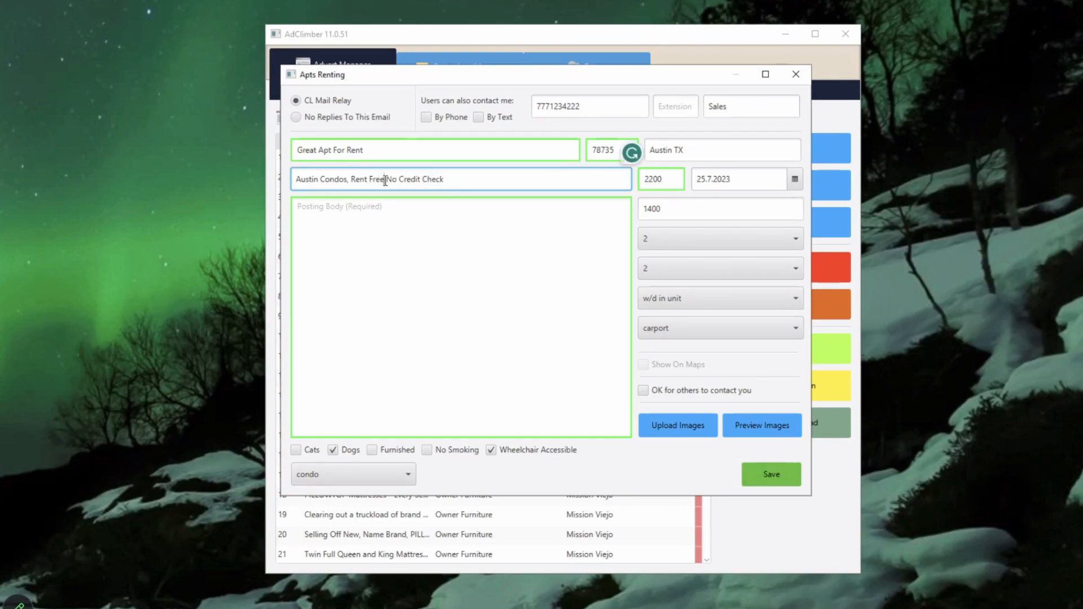
{"action": "type", "text": ","}
{"action": "left_click", "coordinate": [390, 217]}
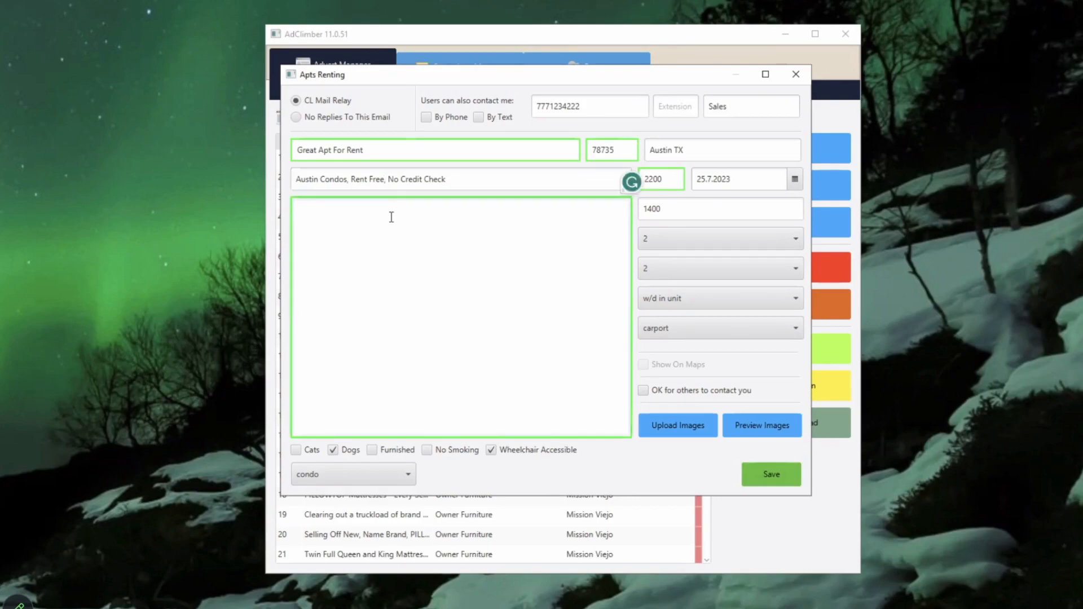
{"action": "type", "text": "Call Today For Exclusive Rent Offers and Recieve "}
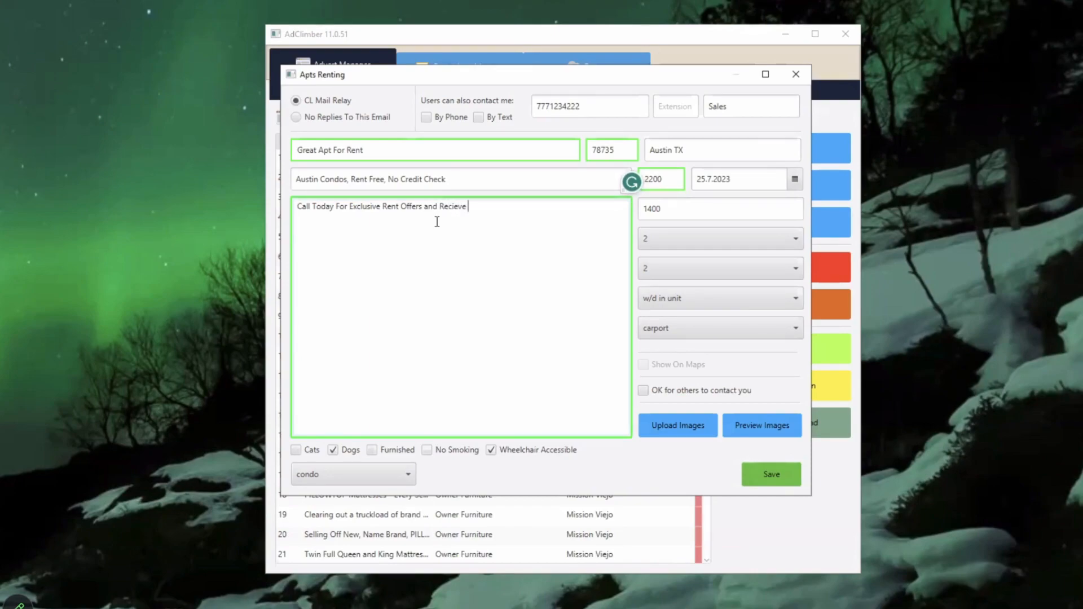
{"action": "type", "text": "a dining certificate just for c"}
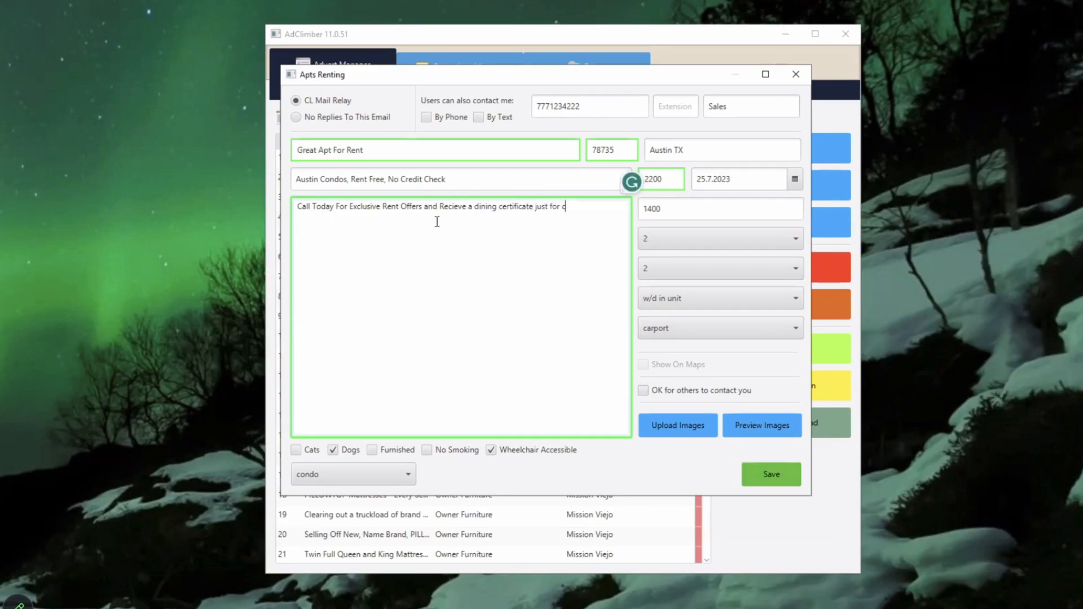
{"action": "type", "text": "ontacting us. thanks"}
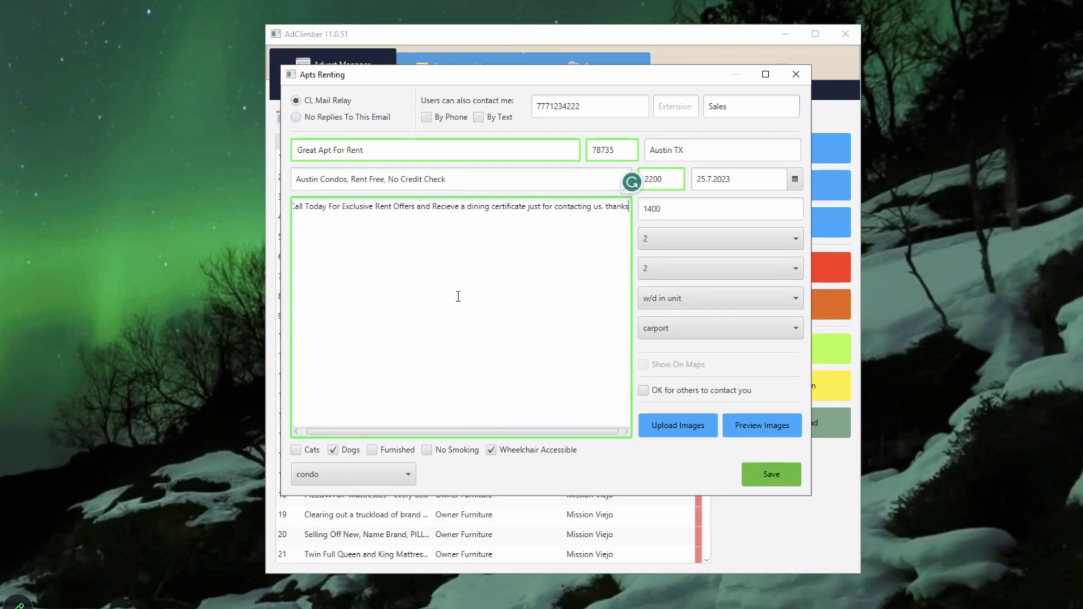
{"action": "left_click", "coordinate": [697, 435]}
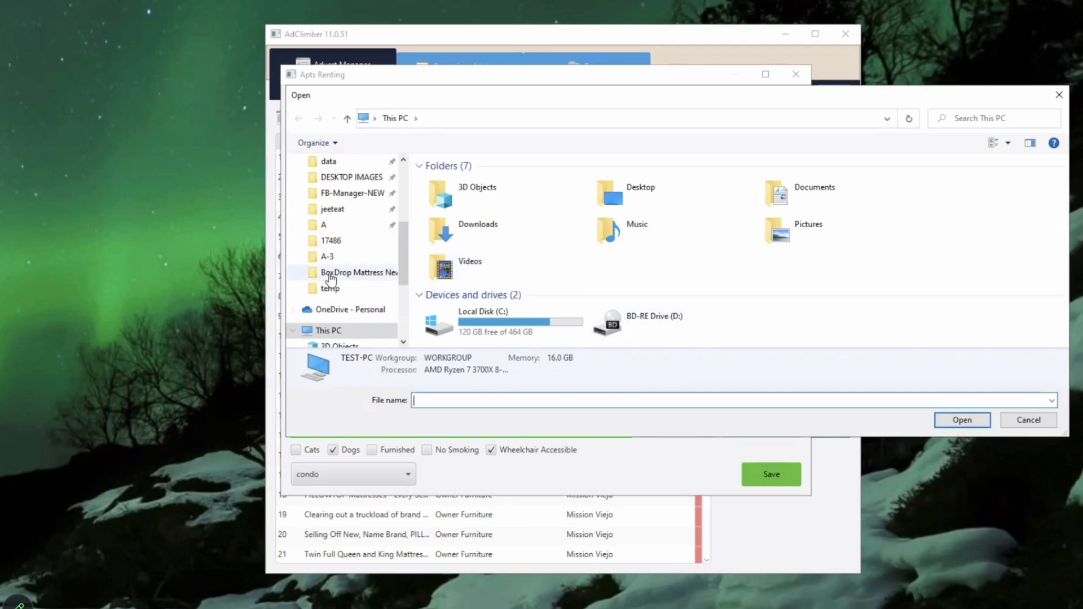
- Attach super-midsize-800.jpg from the Downloads folder to the apartment ad
{"action": "scroll", "coordinate": [338, 310], "scroll_direction": "down", "scroll_amount": 2}
{"action": "left_click", "coordinate": [342, 318]}
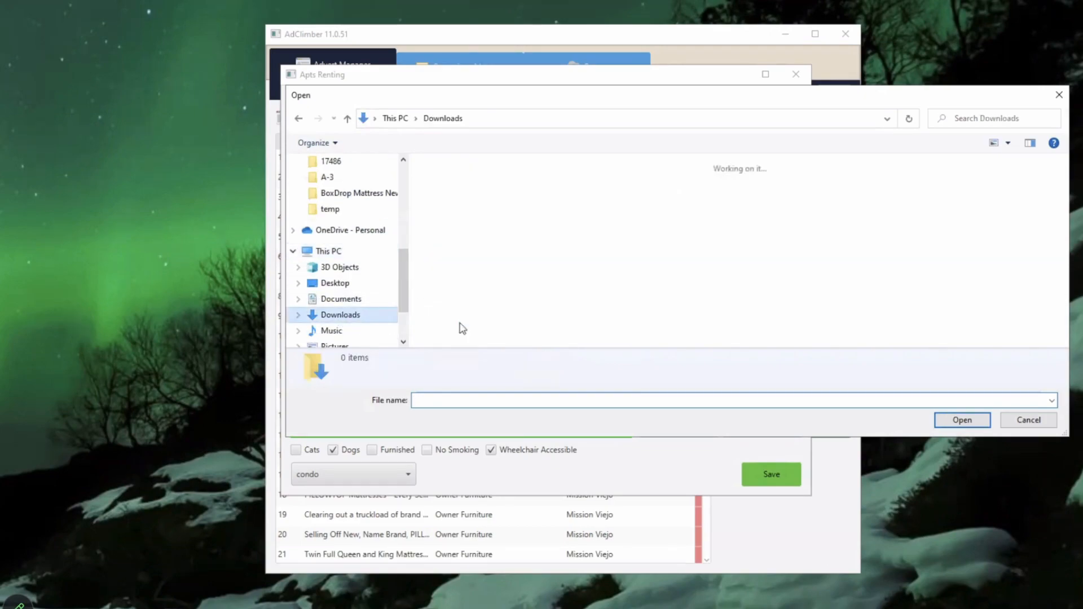
{"action": "scroll", "coordinate": [662, 256], "scroll_direction": "down", "scroll_amount": 3}
{"action": "scroll", "coordinate": [662, 256], "scroll_direction": "down", "scroll_amount": 8}
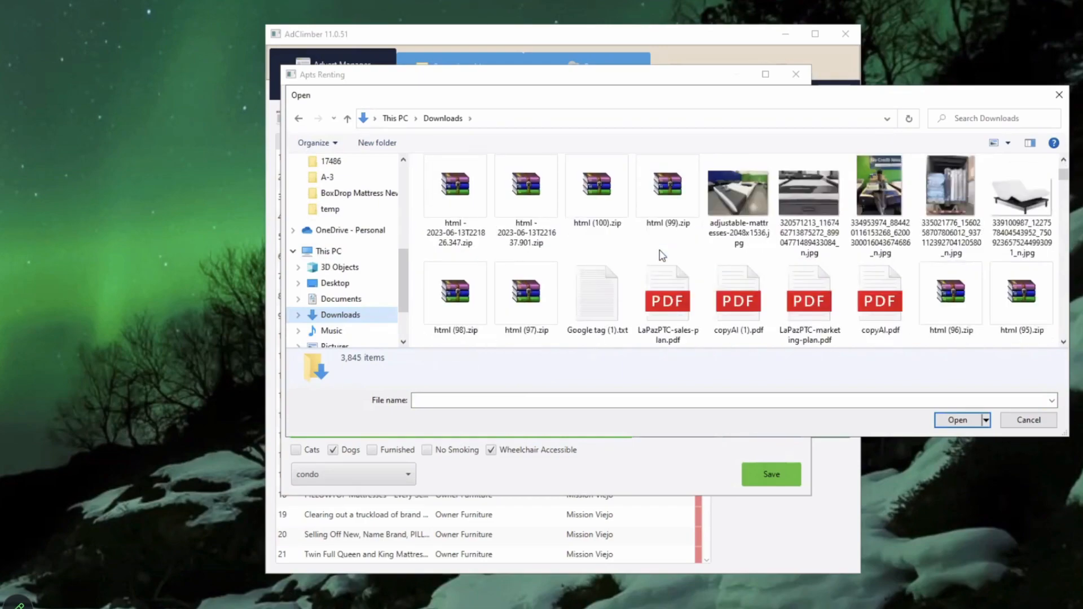
{"action": "scroll", "coordinate": [662, 255], "scroll_direction": "down", "scroll_amount": 4}
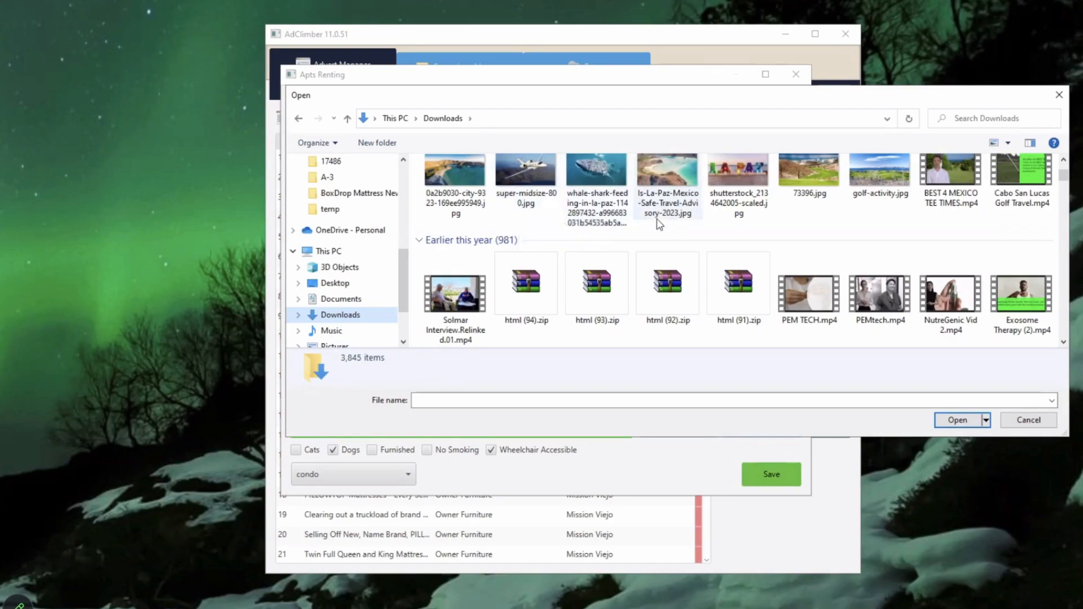
{"action": "scroll", "coordinate": [659, 224], "scroll_direction": "down", "scroll_amount": 2}
{"action": "scroll", "coordinate": [659, 224], "scroll_direction": "down", "scroll_amount": 2}
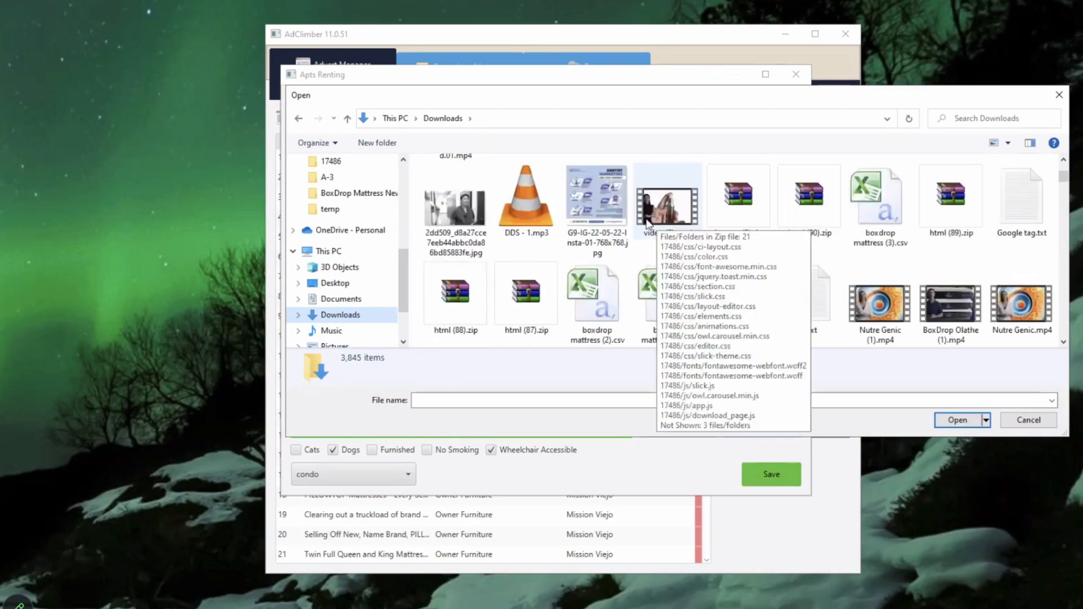
{"action": "scroll", "coordinate": [597, 219], "scroll_direction": "down", "scroll_amount": 2}
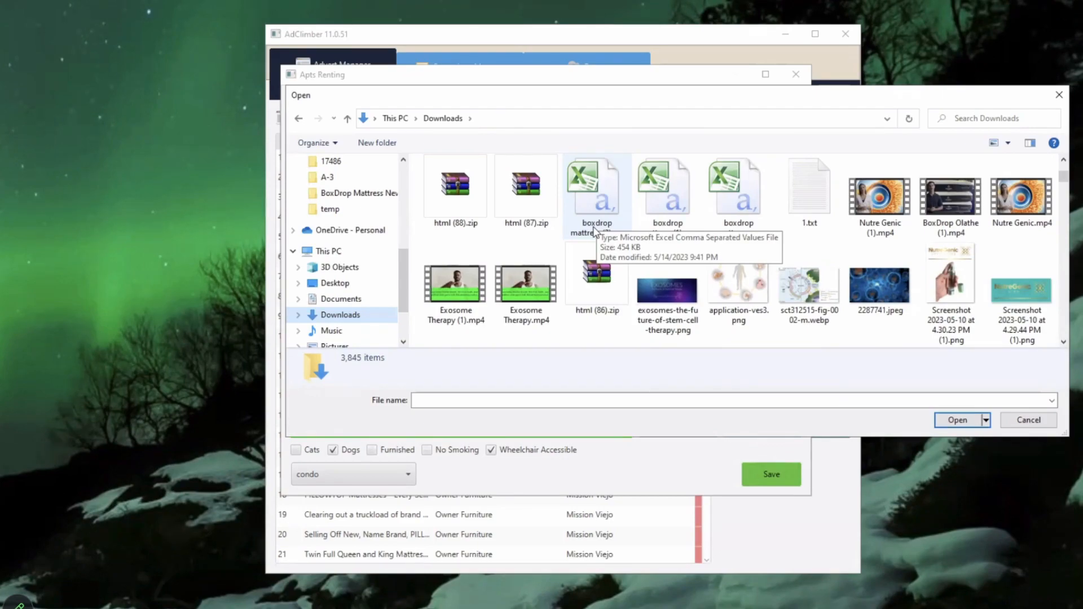
{"action": "scroll", "coordinate": [664, 234], "scroll_direction": "down", "scroll_amount": 2}
{"action": "scroll", "coordinate": [664, 234], "scroll_direction": "down", "scroll_amount": 2}
{"action": "scroll", "coordinate": [665, 234], "scroll_direction": "down", "scroll_amount": 4}
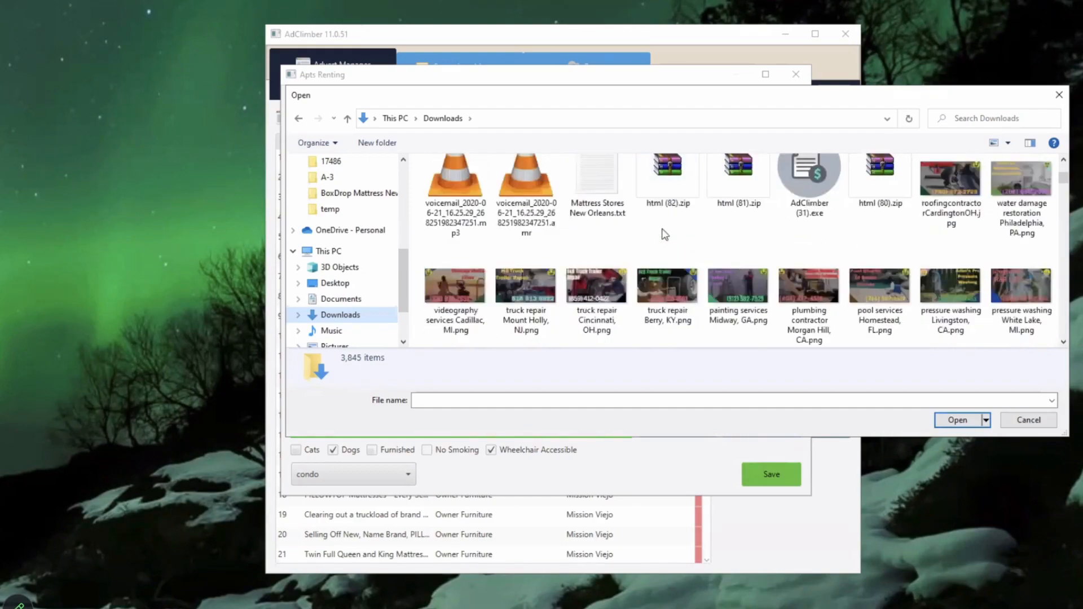
{"action": "scroll", "coordinate": [664, 234], "scroll_direction": "down", "scroll_amount": 2}
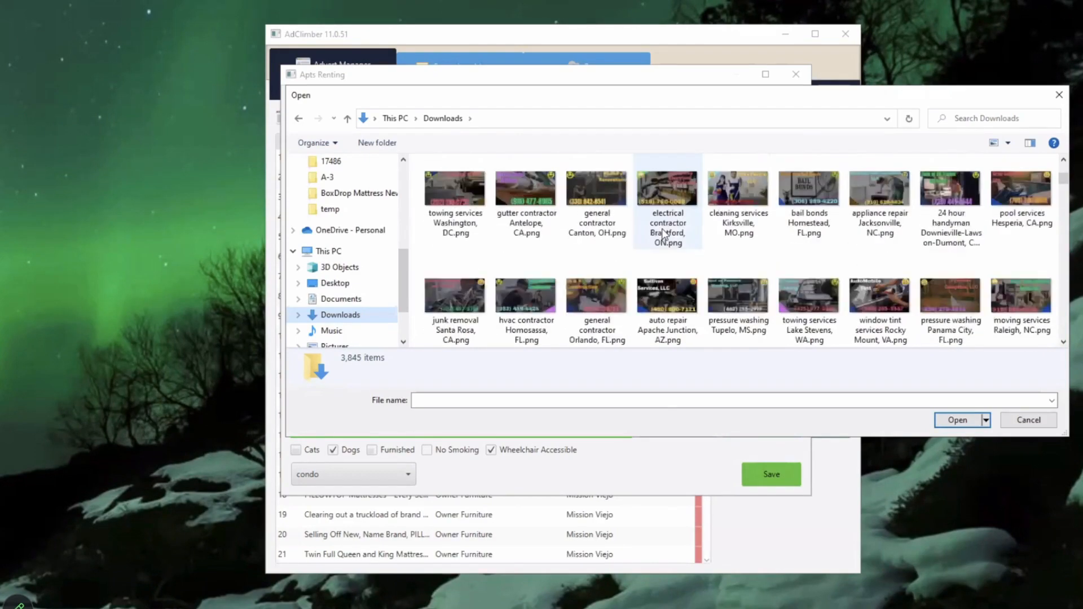
{"action": "scroll", "coordinate": [664, 234], "scroll_direction": "down", "scroll_amount": 15}
{"action": "scroll", "coordinate": [639, 234], "scroll_direction": "up", "scroll_amount": 2}
{"action": "scroll", "coordinate": [521, 283], "scroll_direction": "down", "scroll_amount": 2}
{"action": "double_click", "coordinate": [521, 283]}
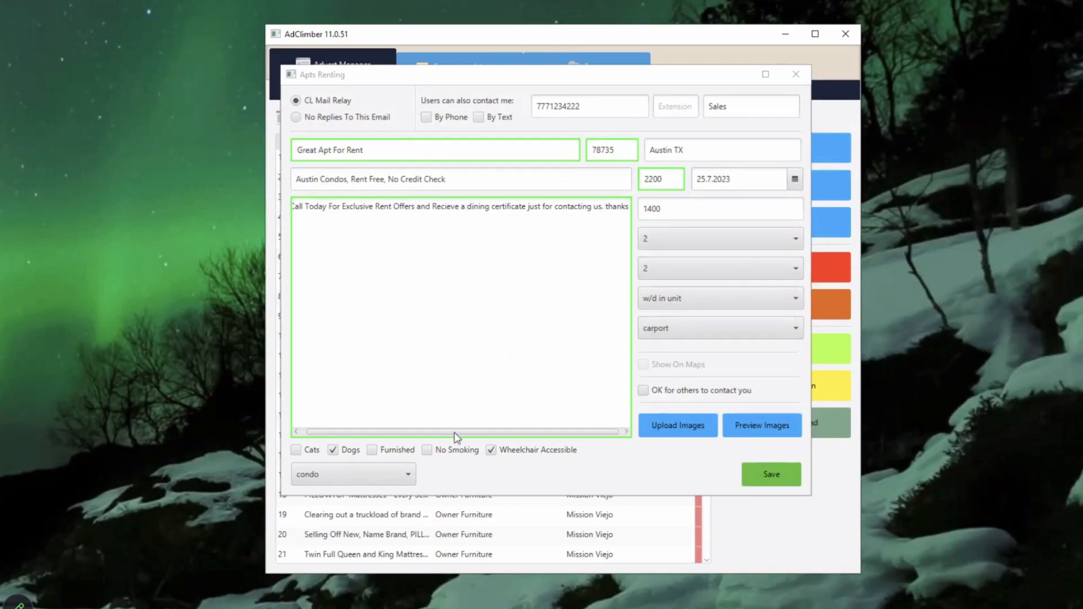
- Preview the attached image, close the preview, and save the apartment ad
{"action": "left_click", "coordinate": [758, 437]}
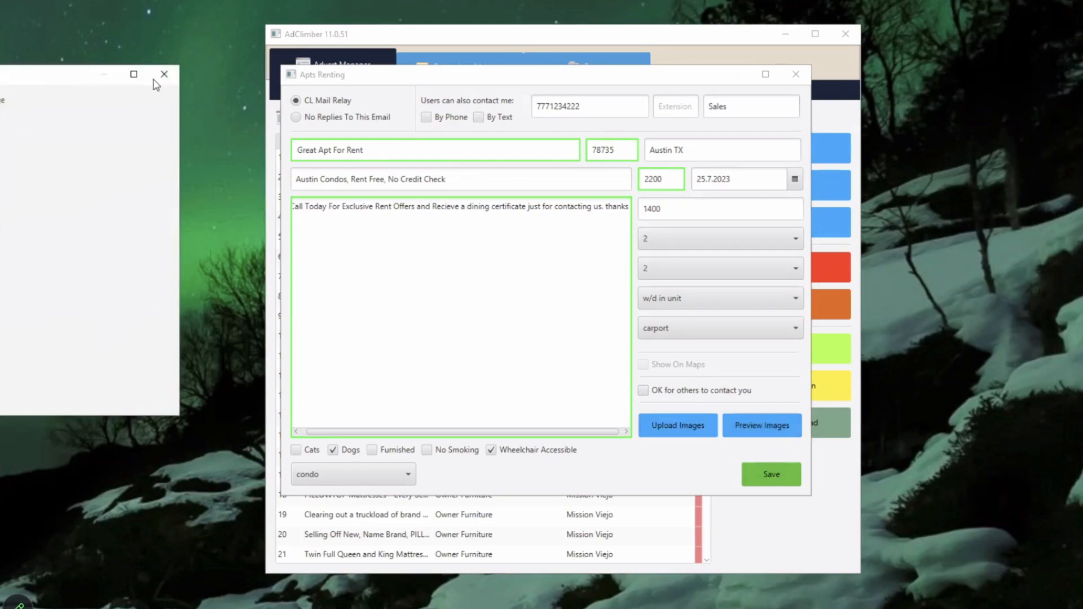
{"action": "left_click", "coordinate": [164, 75]}
{"action": "left_click", "coordinate": [768, 475]}
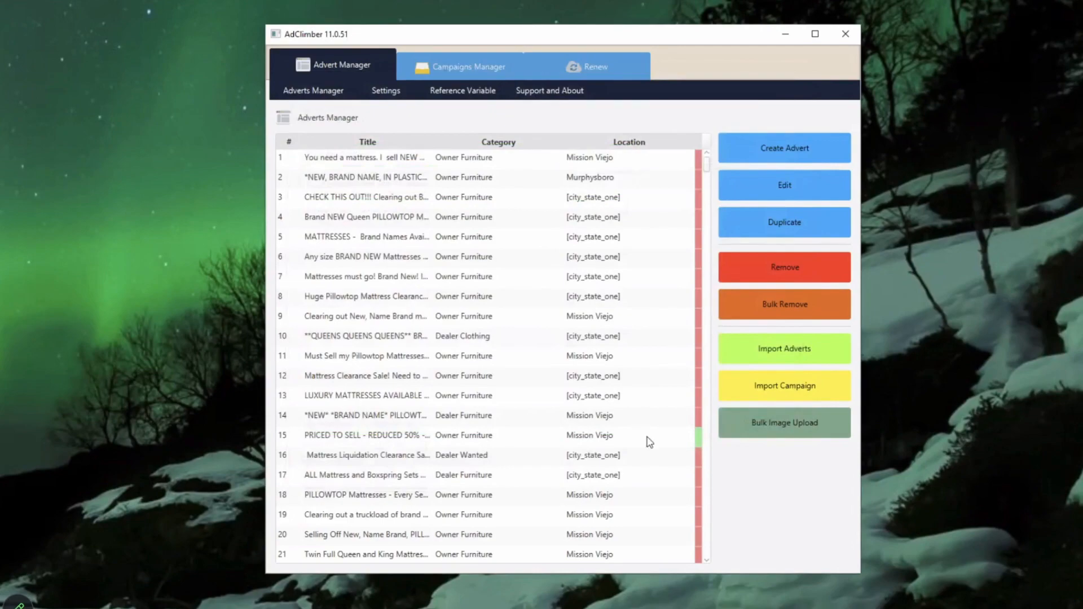
- Duplicate advert 463 Great Apt For Rent to produce Austin TX adverts 464–468
{"action": "left_click_drag", "start_coordinate": [707, 164], "coordinate": [695, 558]}
{"action": "left_click", "coordinate": [361, 554]}
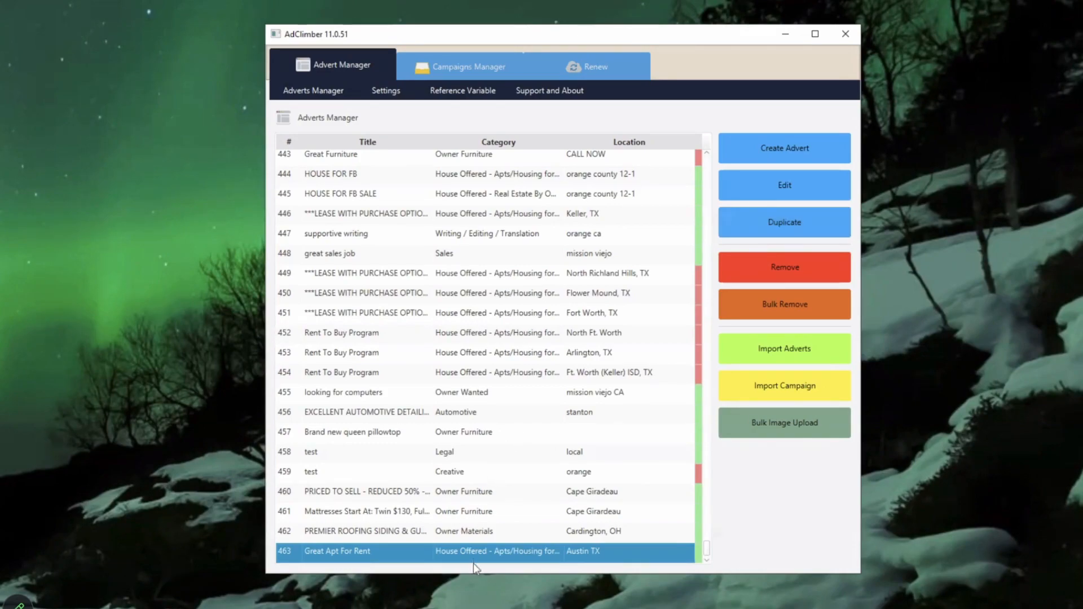
{"action": "left_click", "coordinate": [771, 232]}
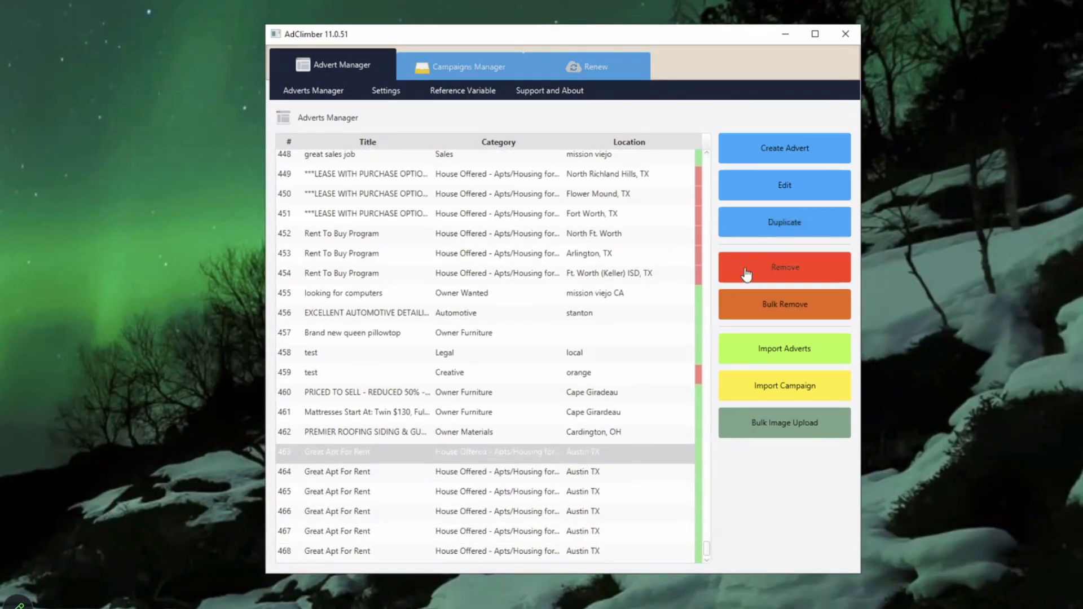
{"action": "left_click", "coordinate": [377, 478]}
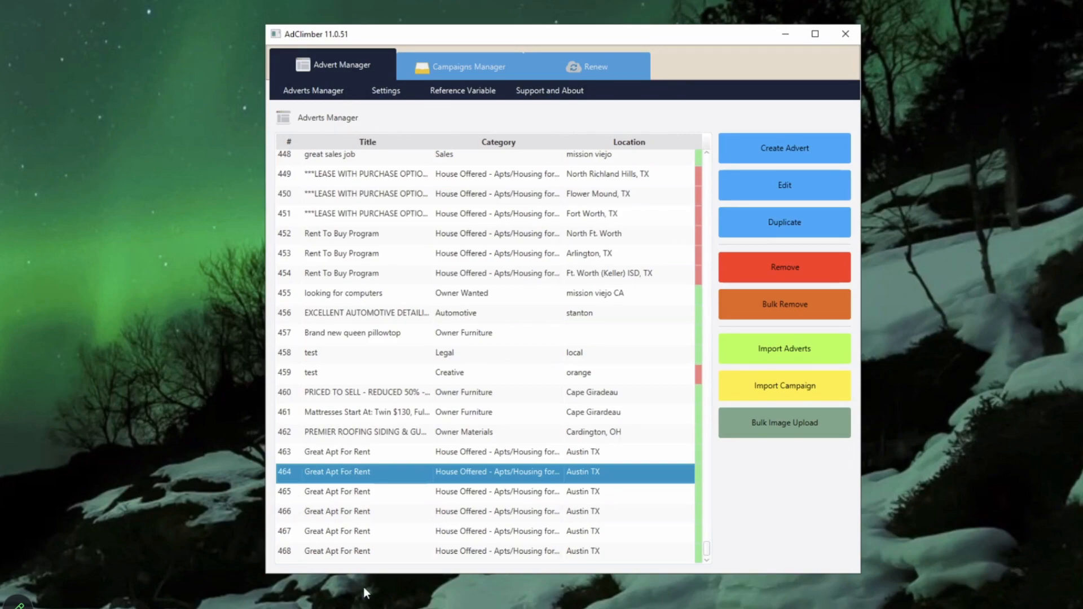
- Create a new campaign and name it 'Austin Blast Monday Morning'
{"action": "left_click", "coordinate": [465, 60]}
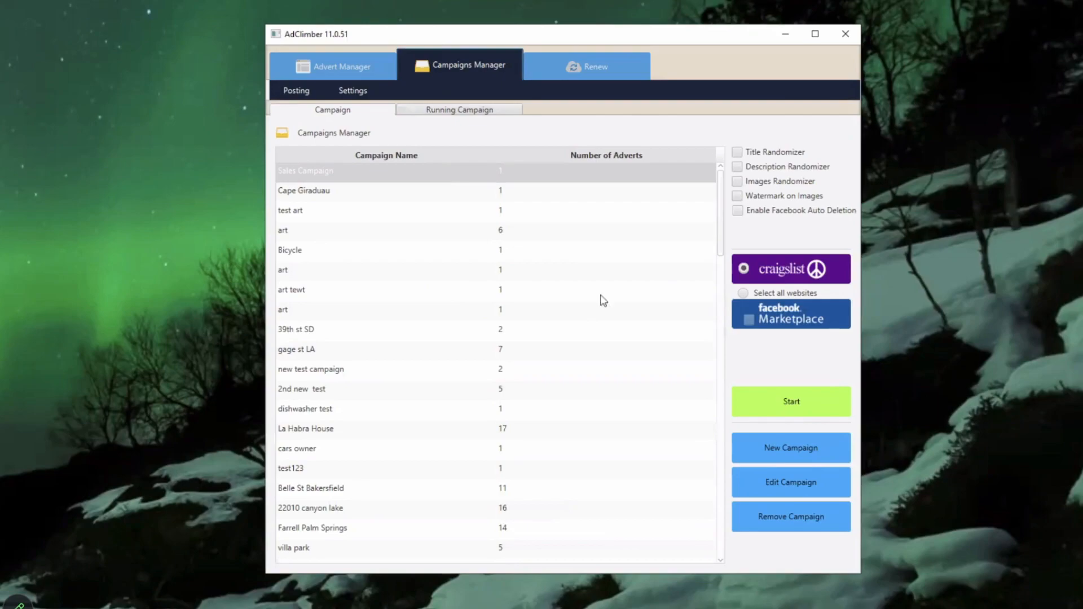
{"action": "left_click", "coordinate": [793, 447]}
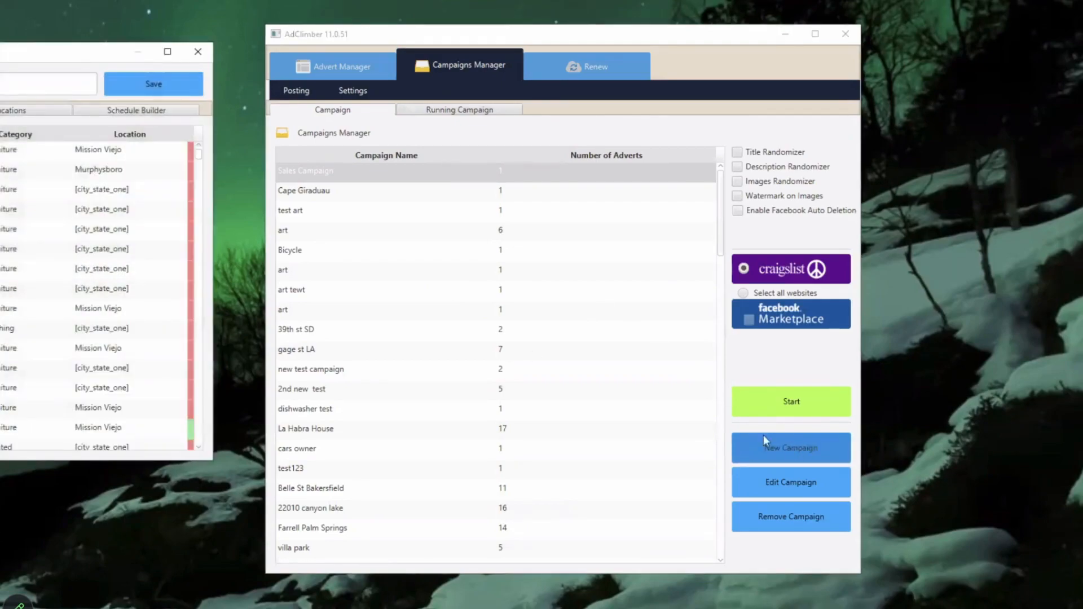
{"action": "left_click_drag", "start_coordinate": [80, 55], "coordinate": [417, 72]}
{"action": "left_click", "coordinate": [230, 107]}
{"action": "type", "text": "Austin"}
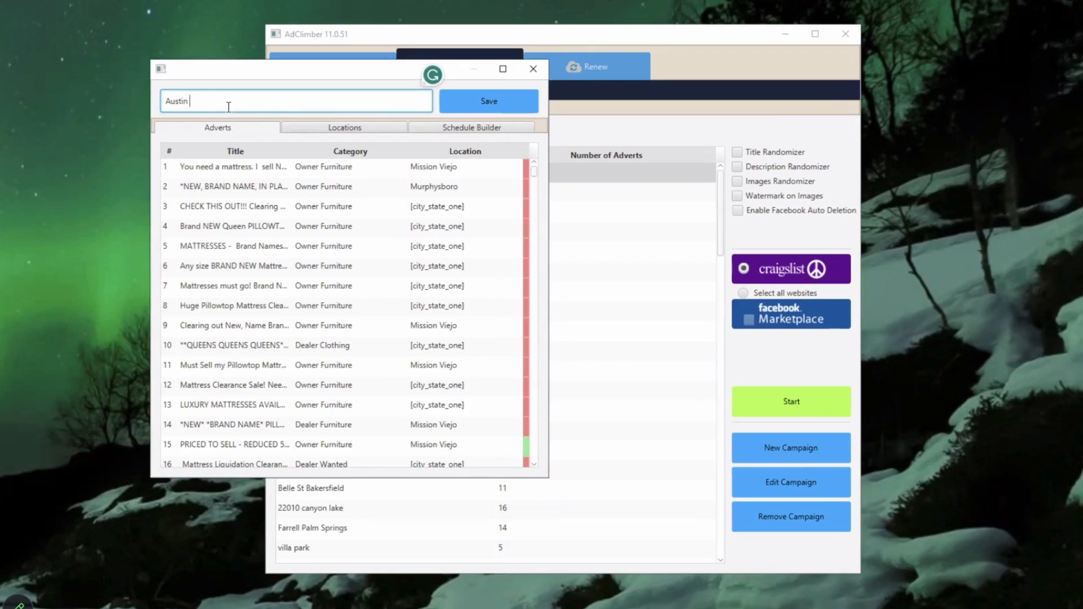
{"action": "type", "text": " Blast M"}
{"action": "type", "text": "onday Morning"}
- Append '463 - 468' to the campaign name and select adverts 463 through 468
{"action": "left_click_drag", "start_coordinate": [533, 171], "coordinate": [535, 457]}
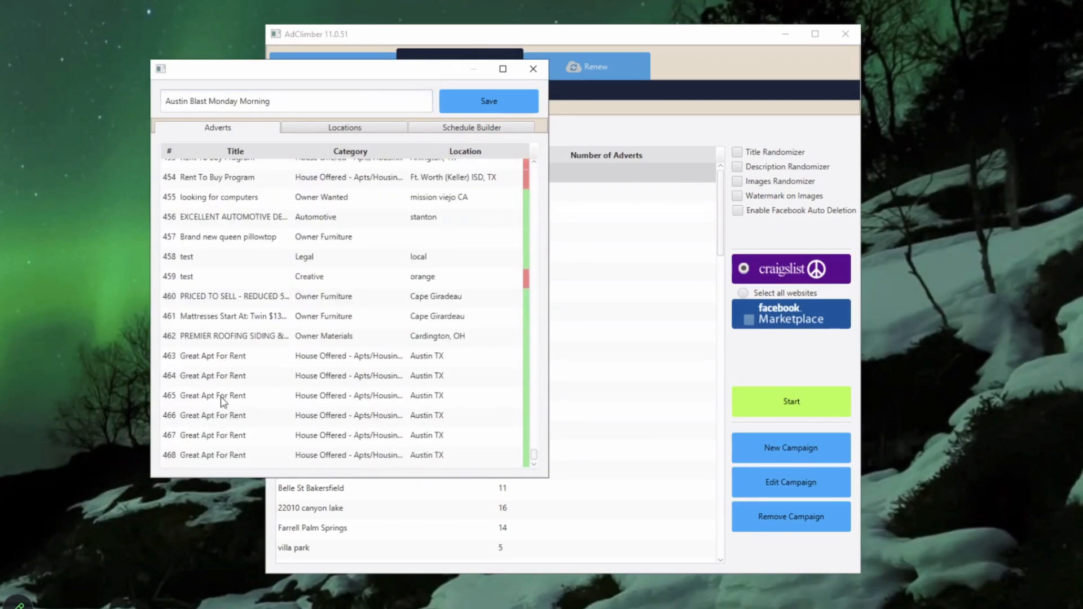
{"action": "left_click", "coordinate": [308, 102]}
{"action": "type", "text": "463 - 468"}
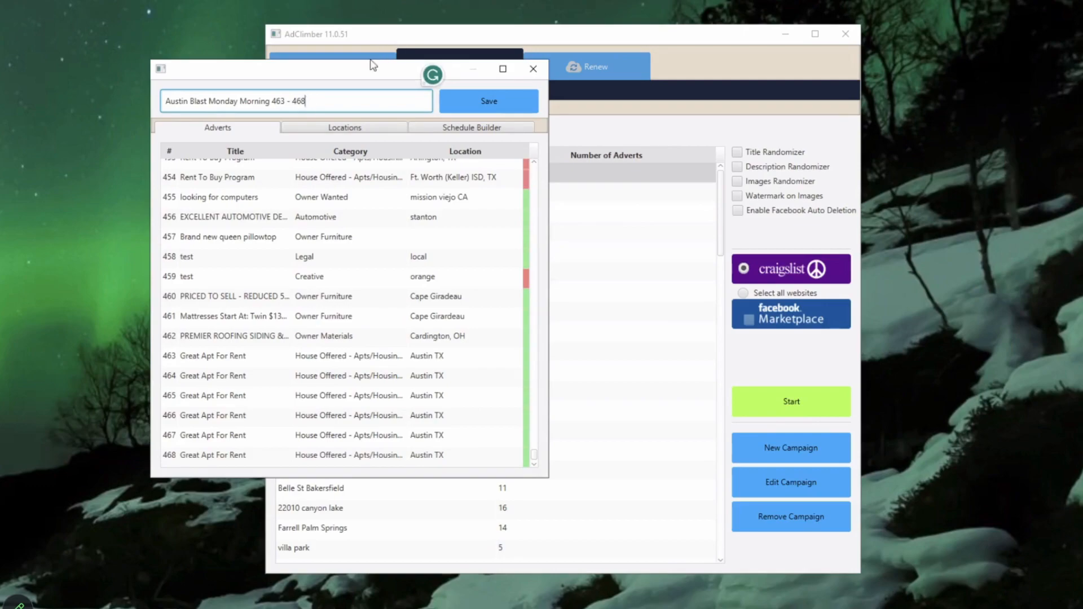
{"action": "left_click_drag", "start_coordinate": [310, 363], "coordinate": [319, 458]}
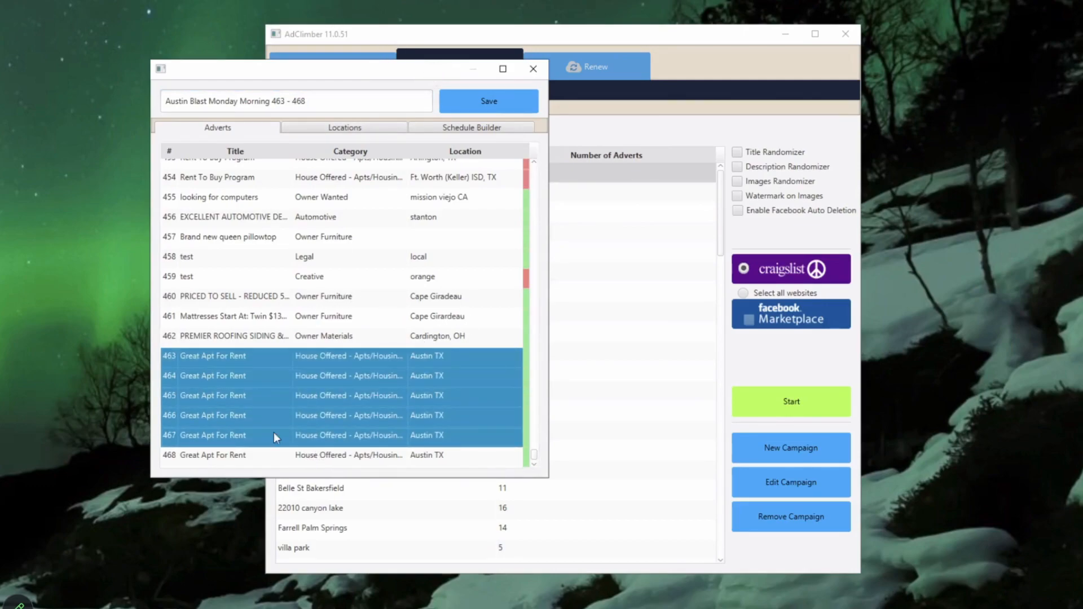
- Choose 'austin, tx, us' as the campaign location, then view the Schedule Builder page
{"action": "left_click", "coordinate": [327, 132]}
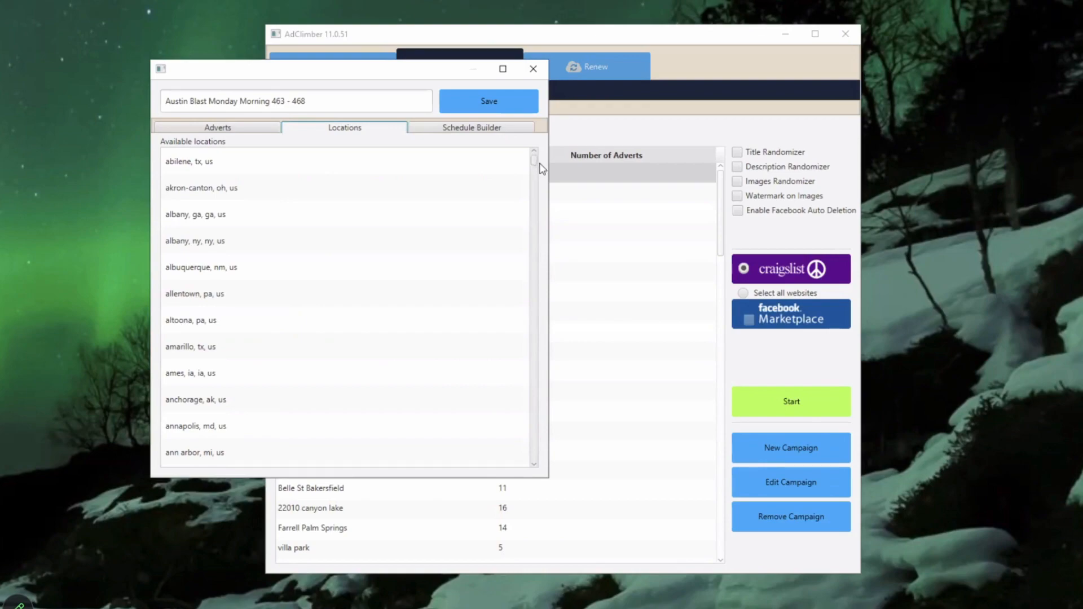
{"action": "left_click", "coordinate": [534, 203]}
{"action": "scroll", "coordinate": [395, 225], "scroll_direction": "up", "scroll_amount": 15}
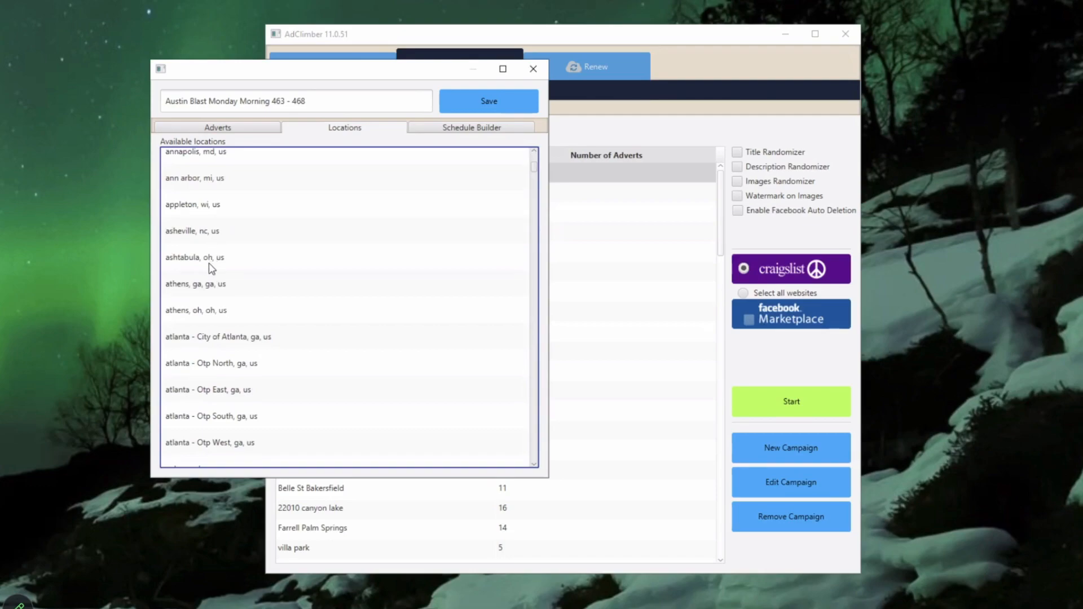
{"action": "scroll", "coordinate": [211, 268], "scroll_direction": "down", "scroll_amount": 3}
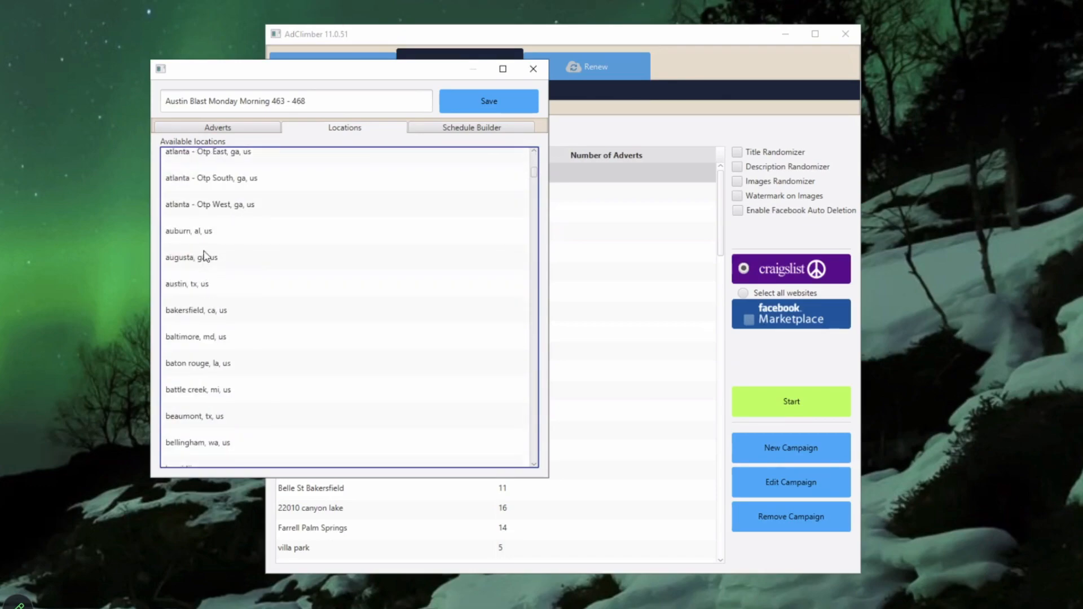
{"action": "left_click", "coordinate": [198, 289]}
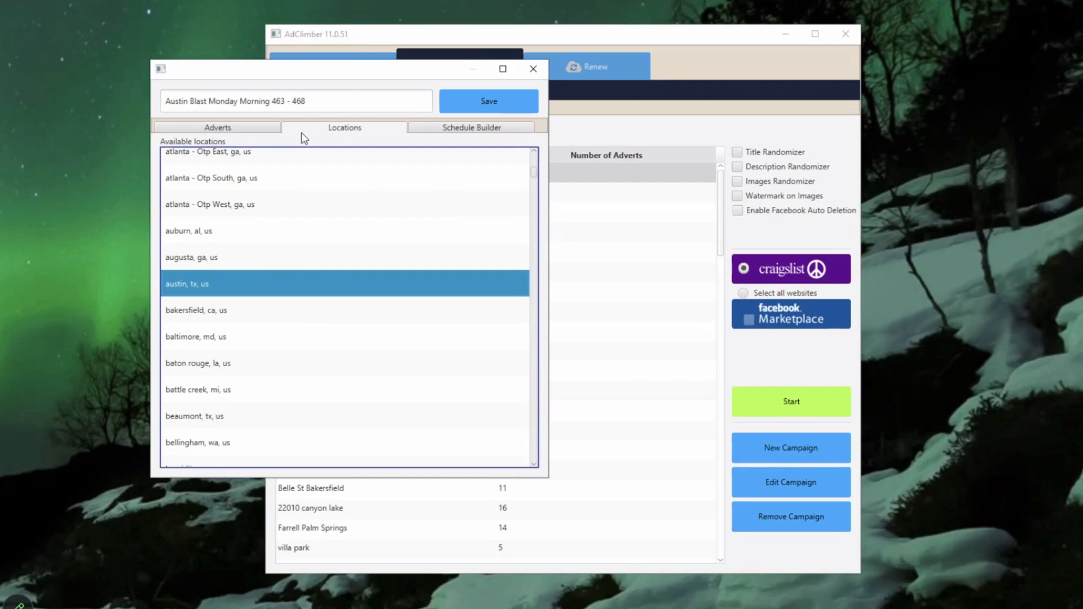
{"action": "left_click", "coordinate": [467, 134]}
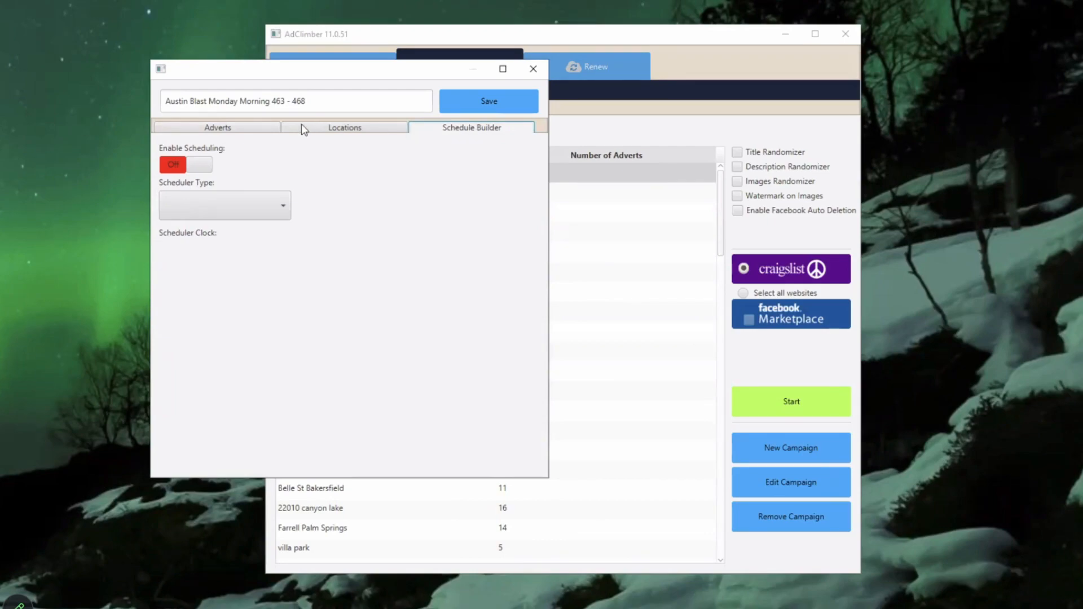
- Switch to the campaign's Adverts page and back to Locations, with austin, tx still chosen
{"action": "left_click", "coordinate": [228, 131]}
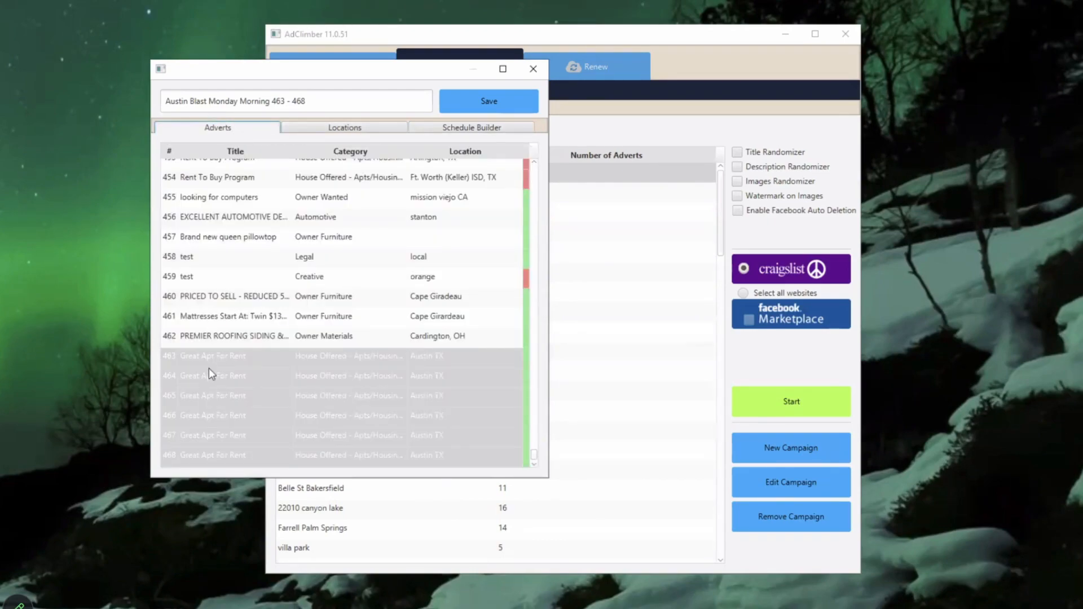
{"action": "left_click", "coordinate": [342, 128]}
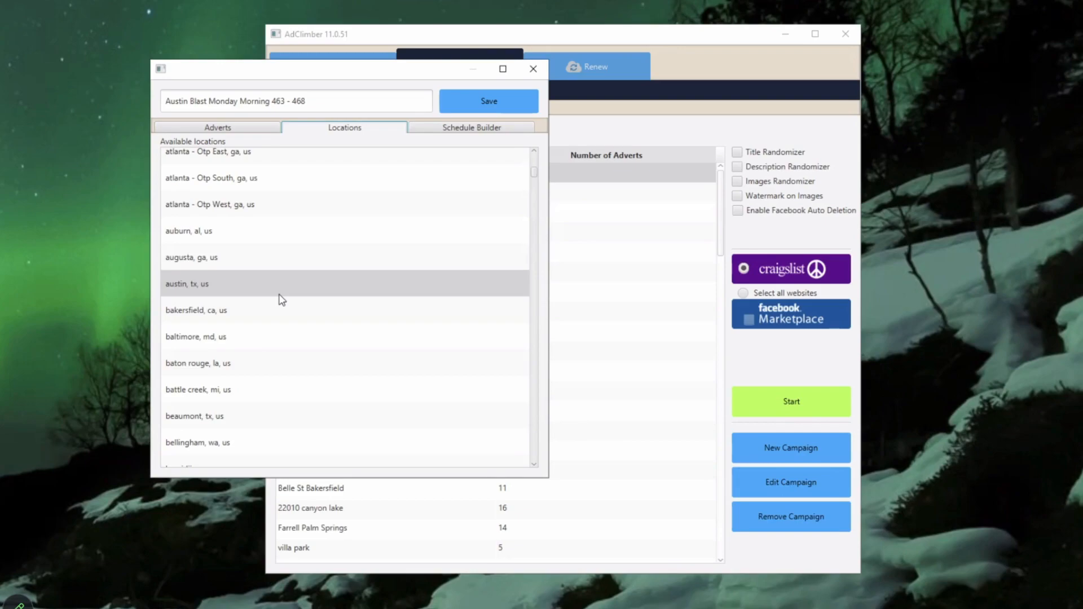
- Reselect 'austin, tx, us' and pick only adverts 463–466, excluding 467 and 468
{"action": "left_click", "coordinate": [225, 283]}
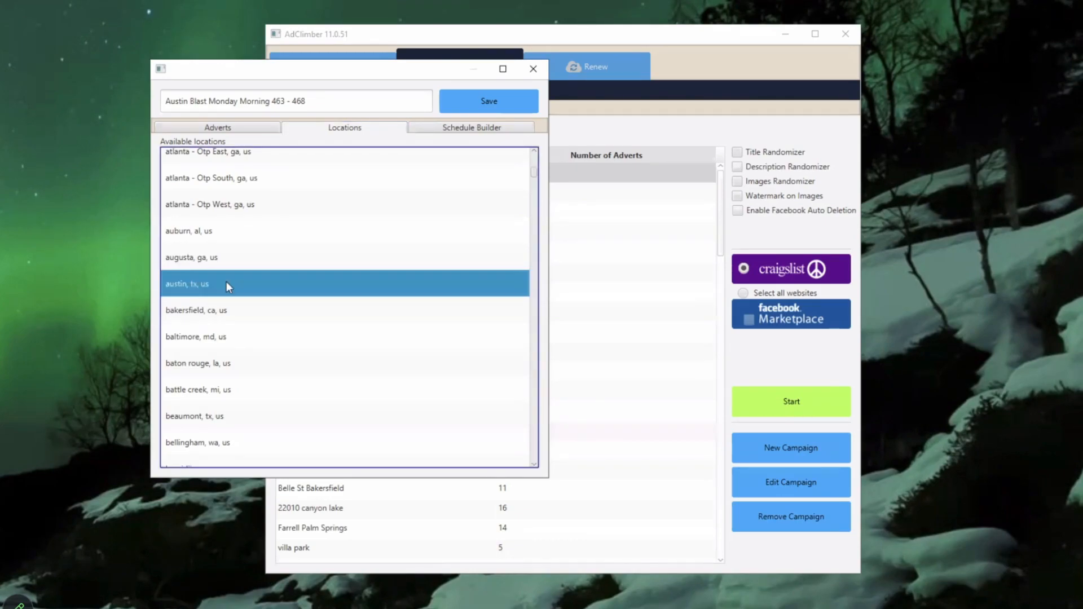
{"action": "left_click", "coordinate": [251, 128]}
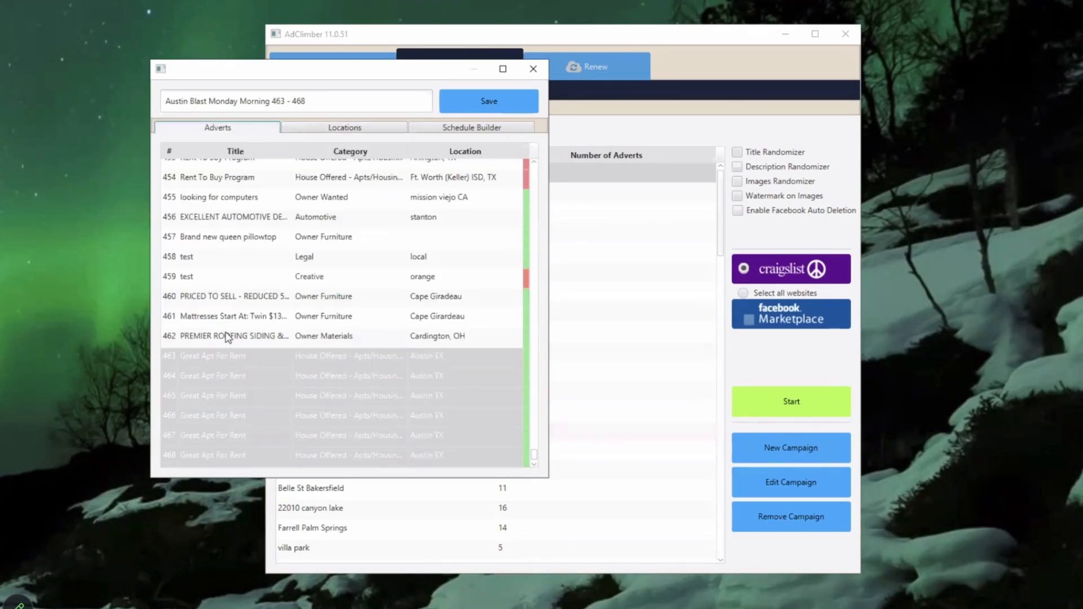
{"action": "left_click", "coordinate": [215, 455], "text": "ctrl"}
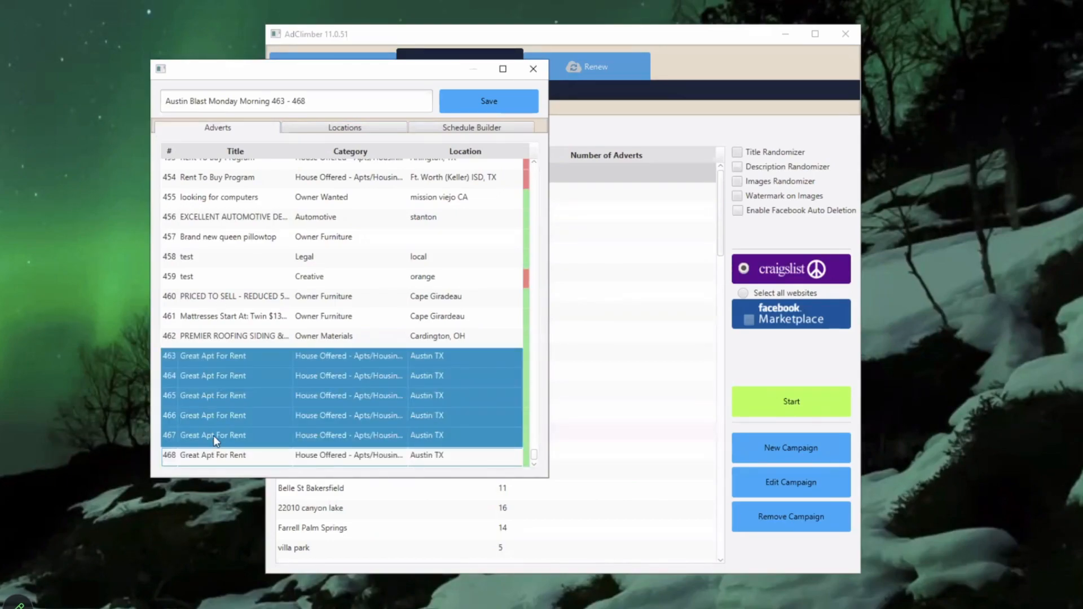
{"action": "left_click", "coordinate": [213, 435], "text": "ctrl"}
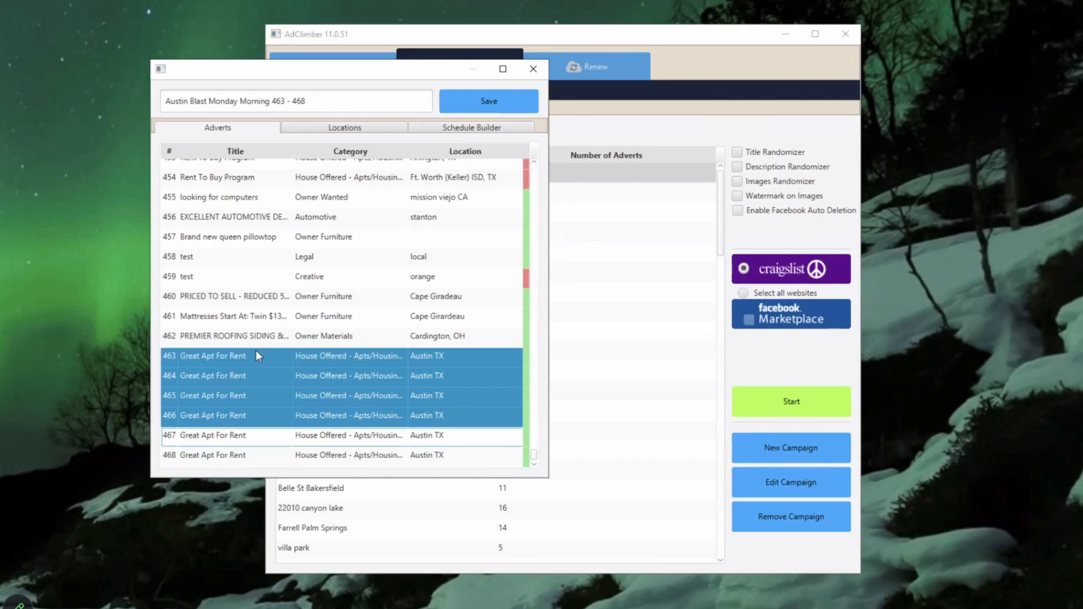
- Save the Austin campaign, browse Campaigns Manager and Settings, then return to the Adverts Manager list
{"action": "left_click", "coordinate": [476, 106]}
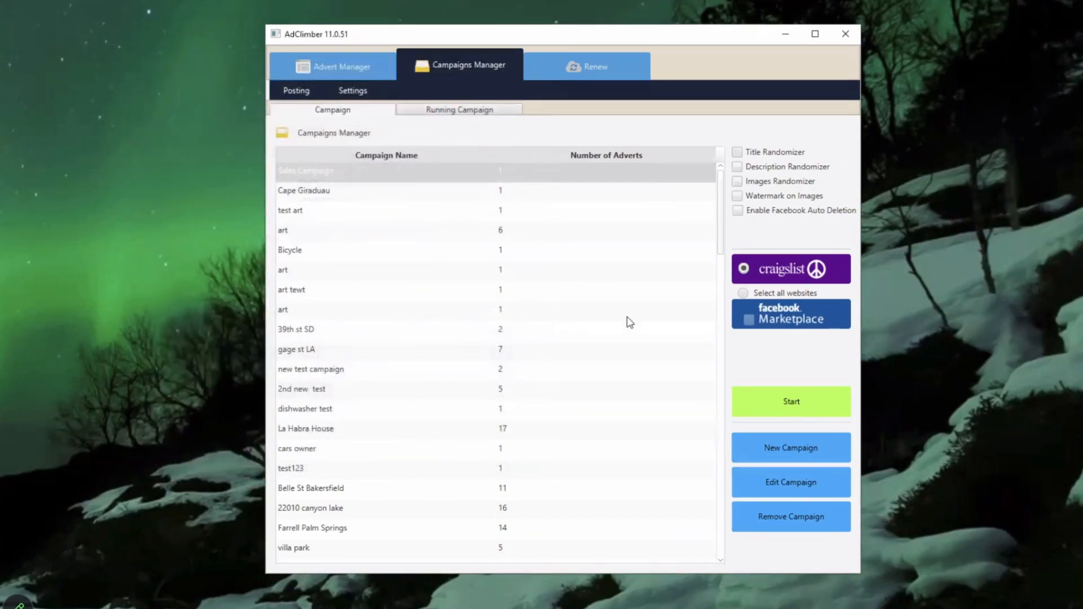
{"action": "left_click_drag", "start_coordinate": [721, 227], "coordinate": [486, 153]}
{"action": "left_click", "coordinate": [359, 68]}
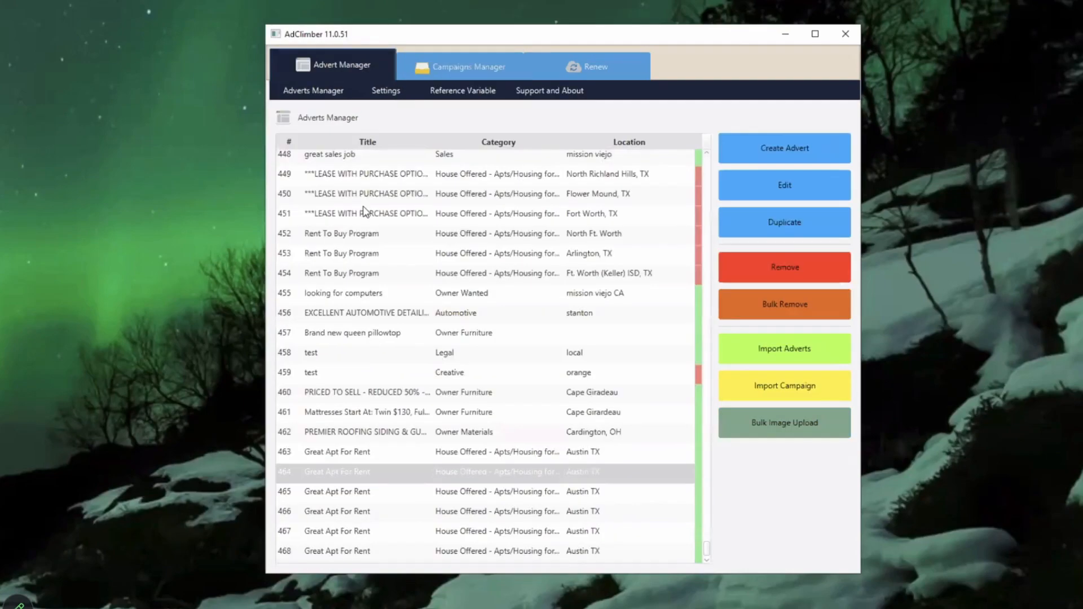
{"action": "left_click", "coordinate": [435, 69]}
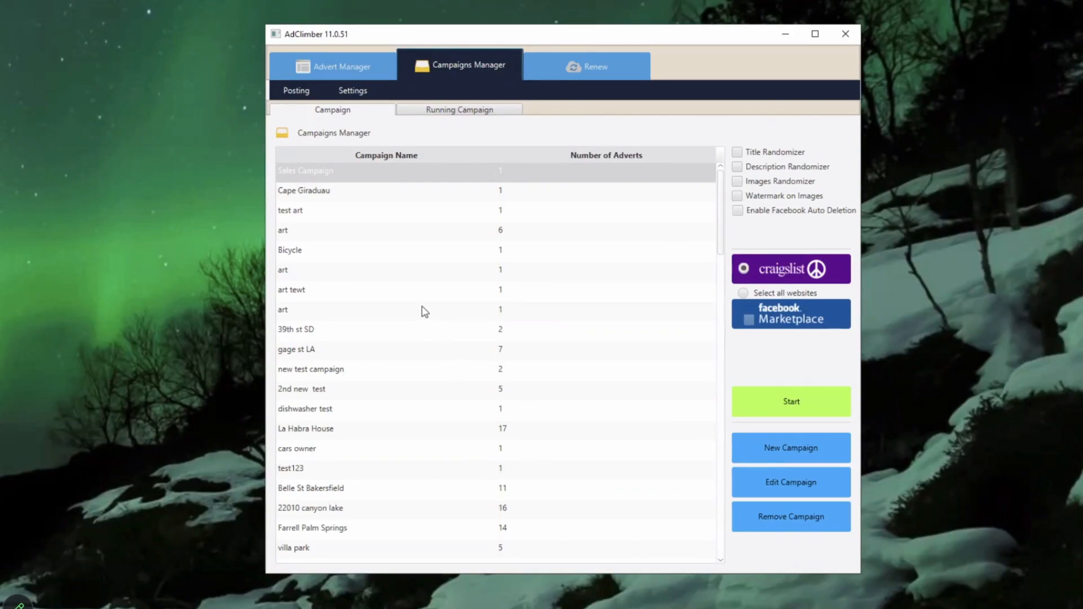
{"action": "left_click", "coordinate": [363, 97]}
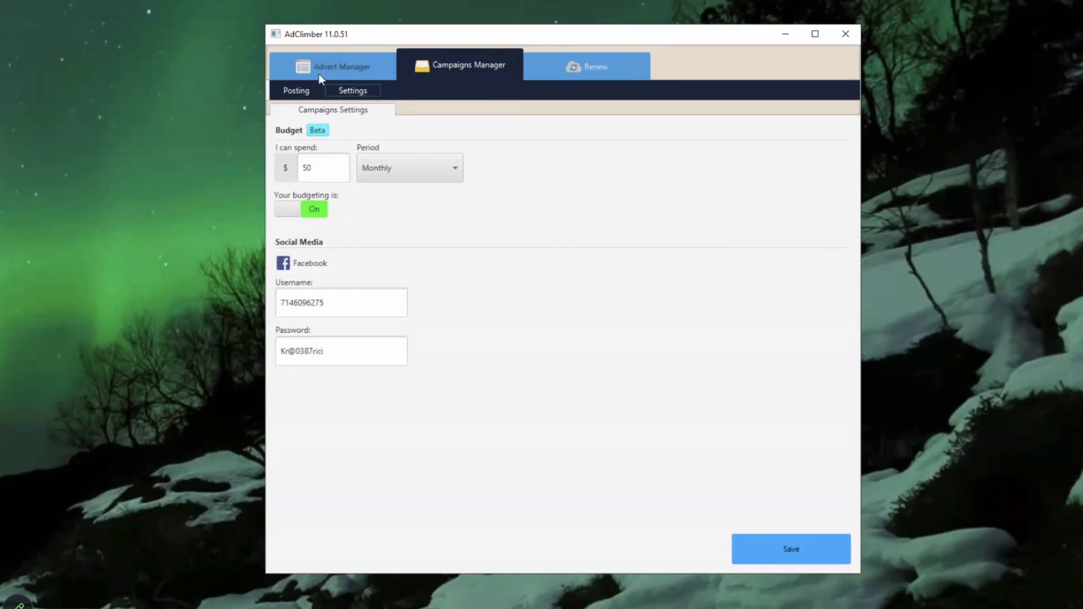
{"action": "left_click", "coordinate": [331, 66]}
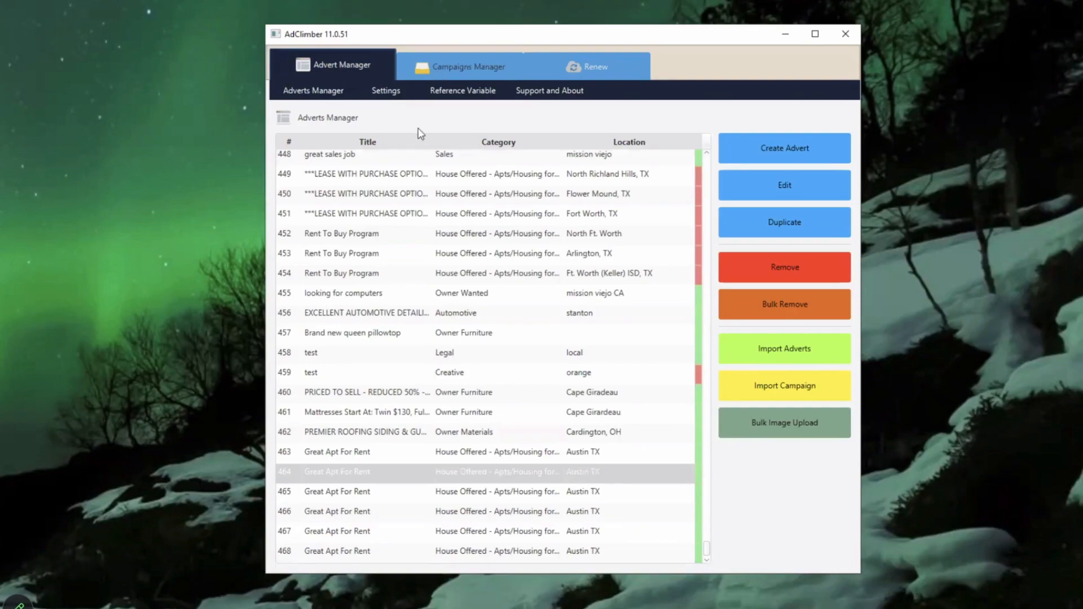
- Open Settings and move through Craigslist Accounts to the Craigslist Payments card details
{"action": "left_click", "coordinate": [383, 97]}
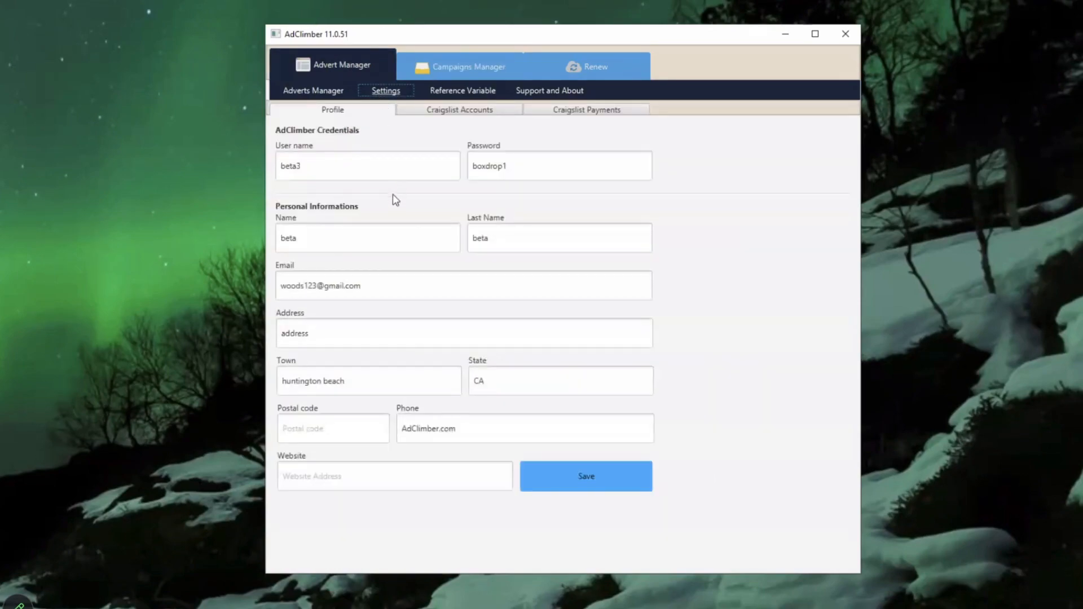
{"action": "left_click", "coordinate": [473, 116]}
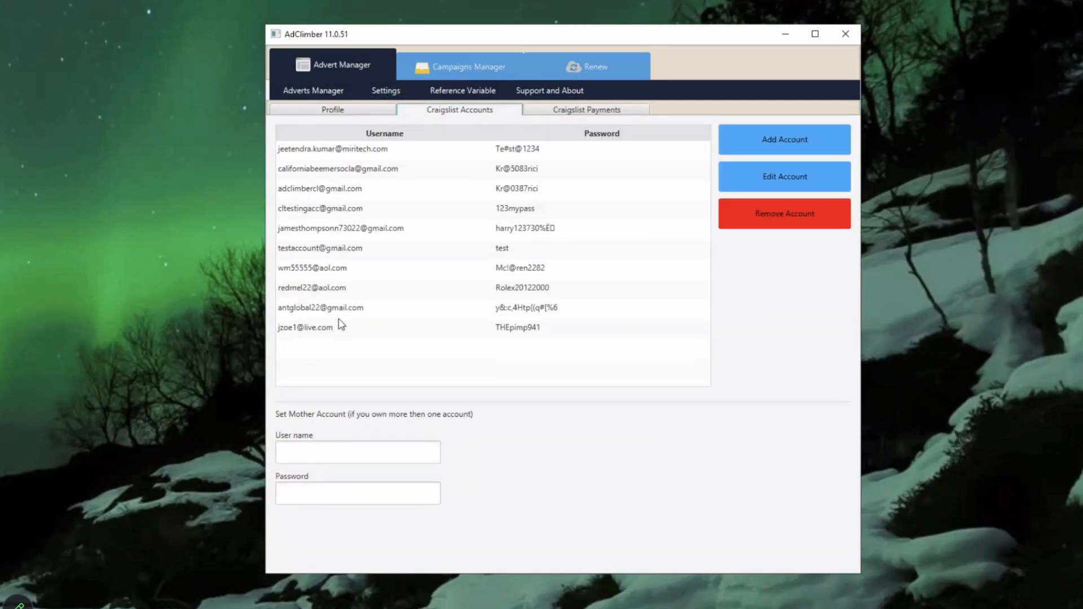
{"action": "left_click", "coordinate": [593, 114]}
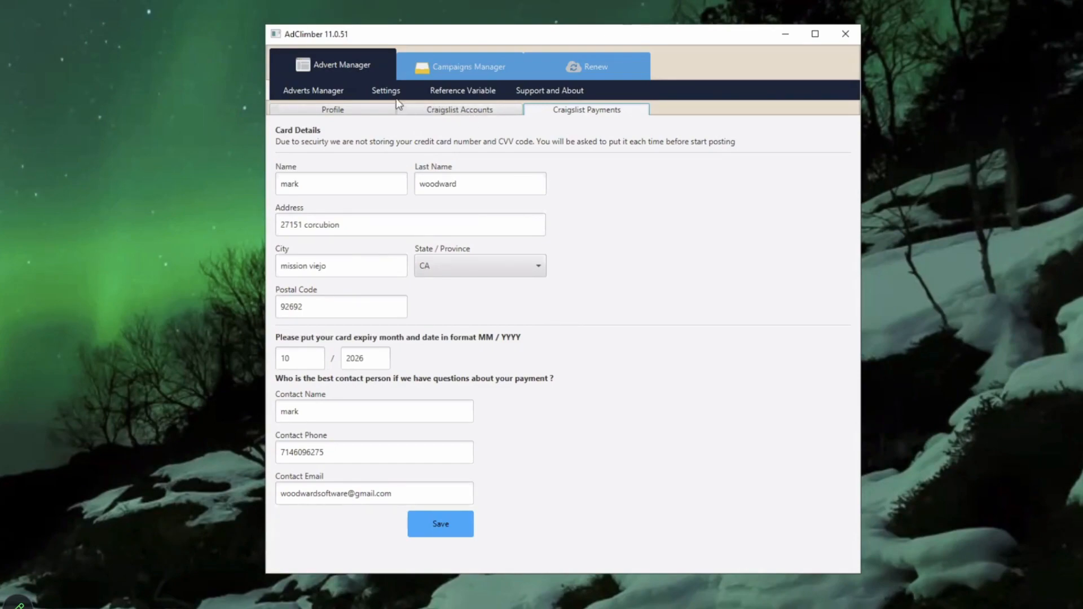
- Switch from Craigslist Payments to the Profile page under Settings
{"action": "left_click", "coordinate": [367, 112]}
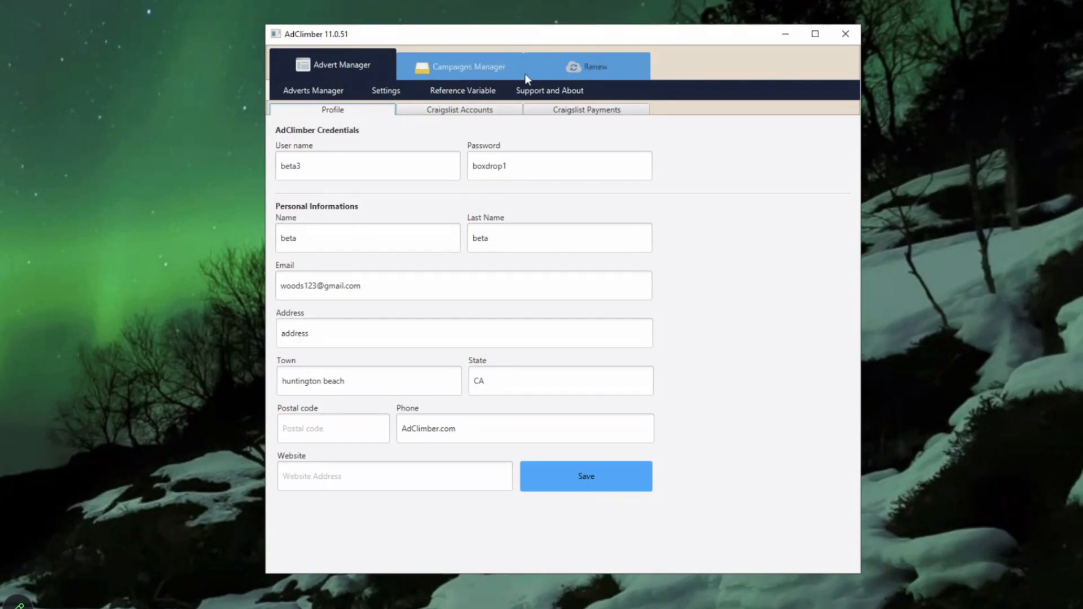
- Show the Craigslist Accounts page listing the ten saved posting accounts
{"action": "left_click", "coordinate": [466, 111]}
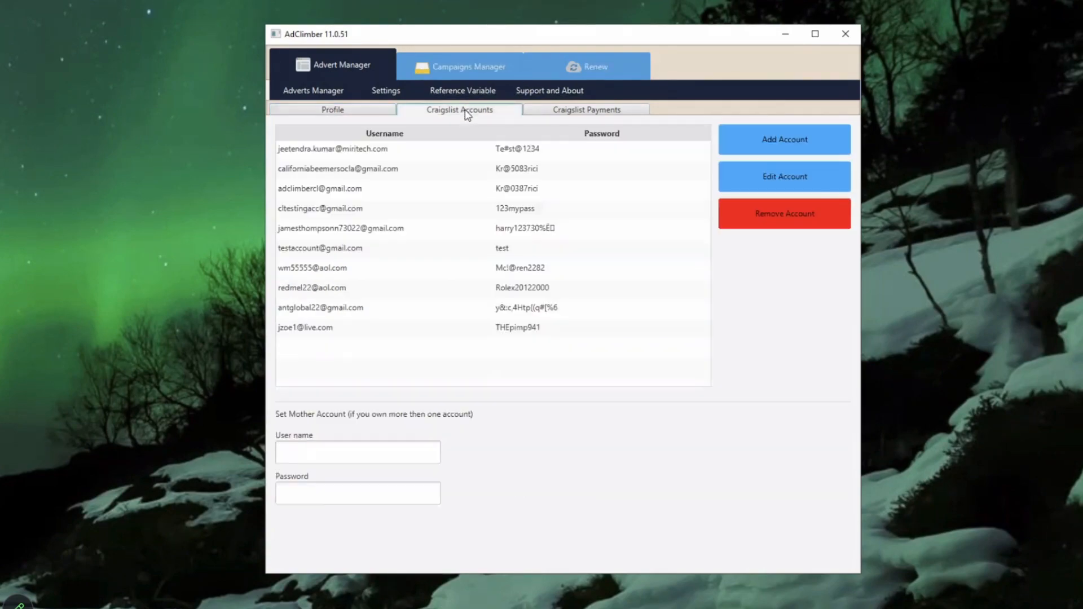
- Return to Campaigns Manager's Posting view to show saved campaigns like Sales Campaign and La Habra House
{"action": "left_click", "coordinate": [478, 73]}
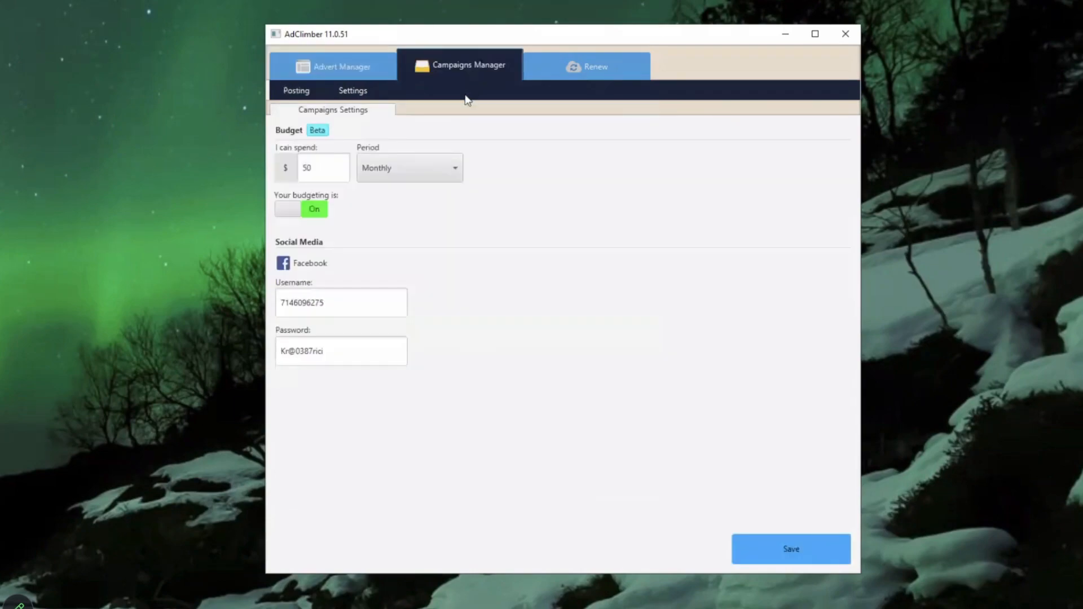
{"action": "left_click", "coordinate": [347, 74]}
{"action": "left_click", "coordinate": [482, 69]}
{"action": "left_click", "coordinate": [289, 92]}
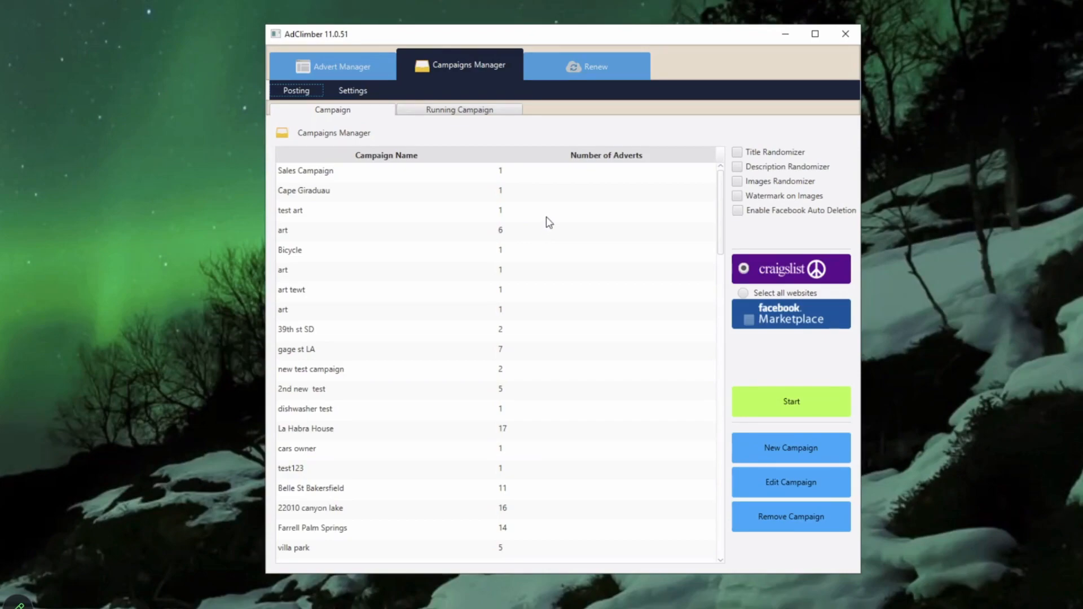
{"action": "left_click_drag", "start_coordinate": [724, 232], "coordinate": [727, 550]}
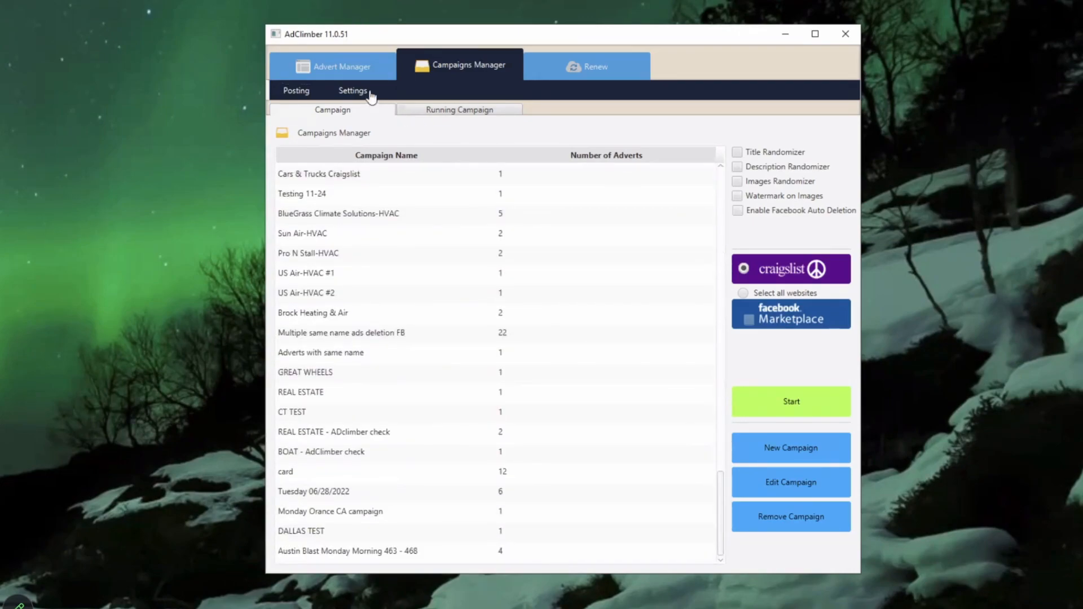
{"action": "left_click", "coordinate": [345, 73]}
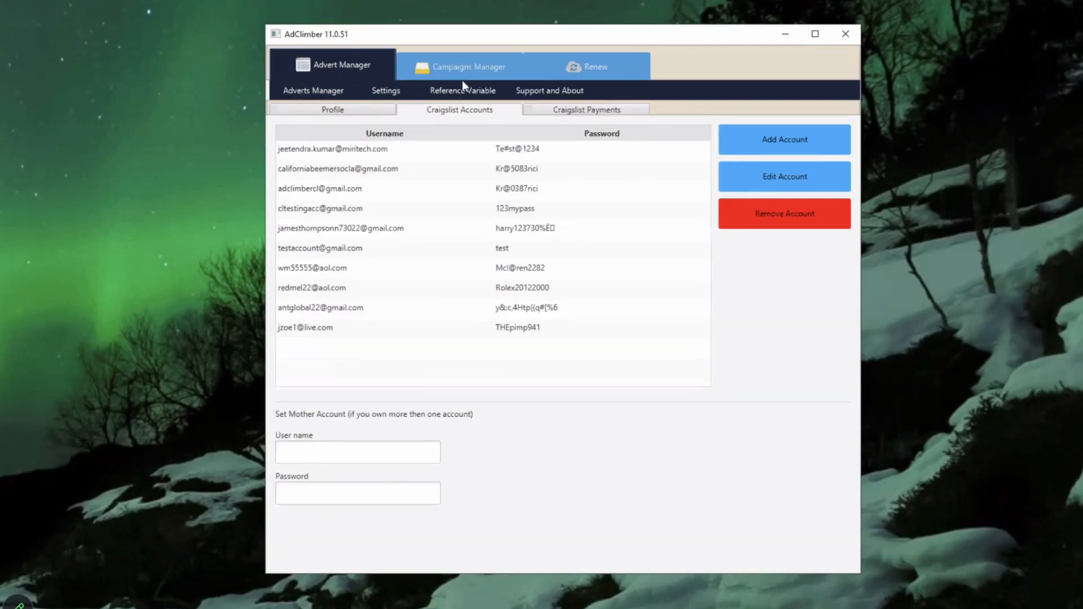
{"action": "left_click", "coordinate": [330, 92]}
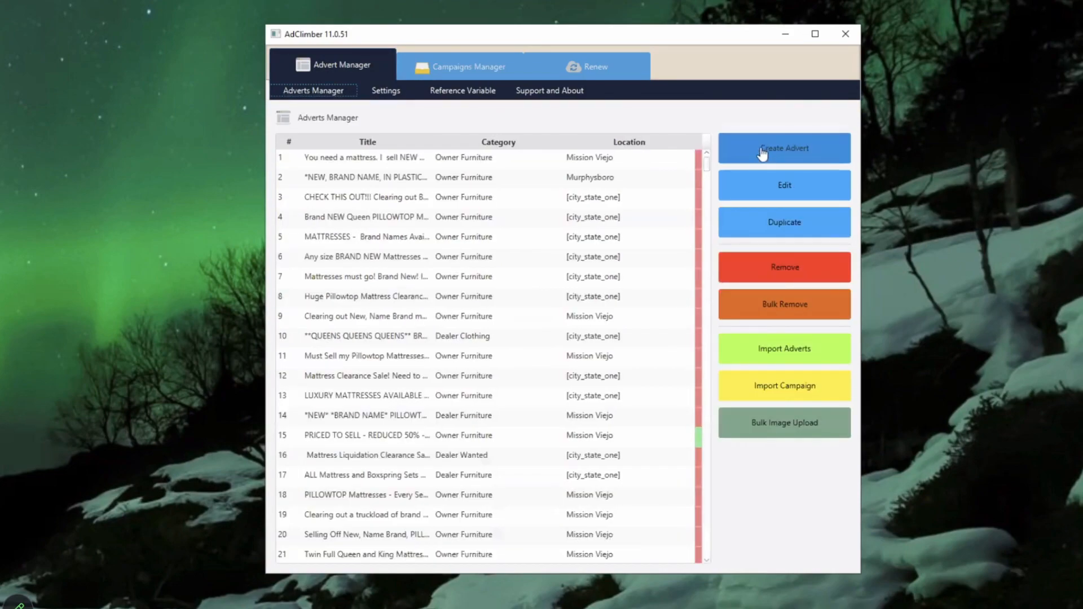
{"action": "left_click", "coordinate": [764, 151]}
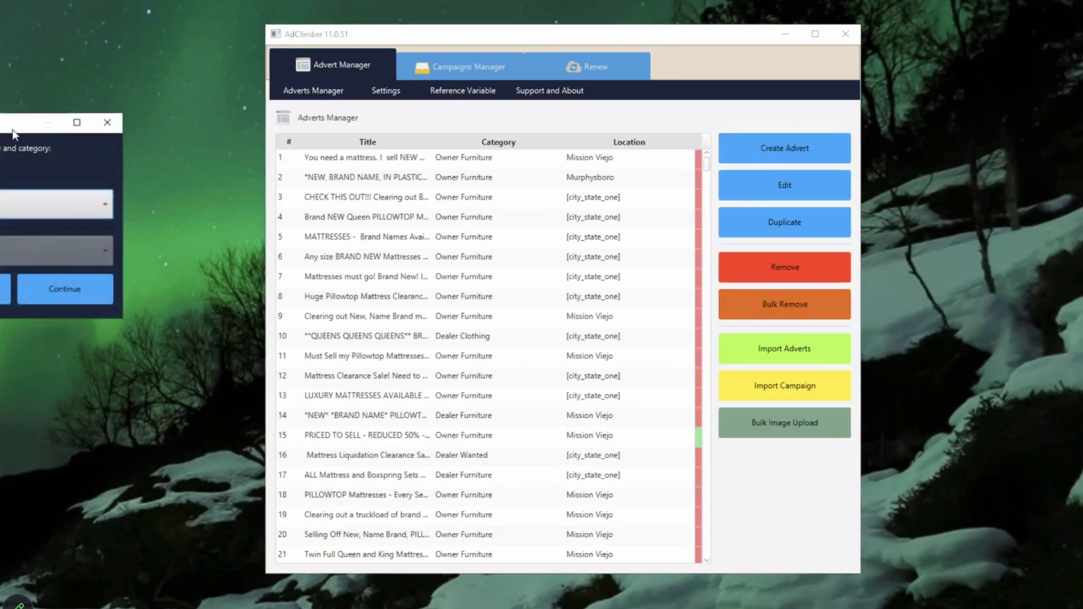
{"action": "left_click_drag", "start_coordinate": [13, 130], "coordinate": [329, 169]}
{"action": "left_click", "coordinate": [423, 162]}
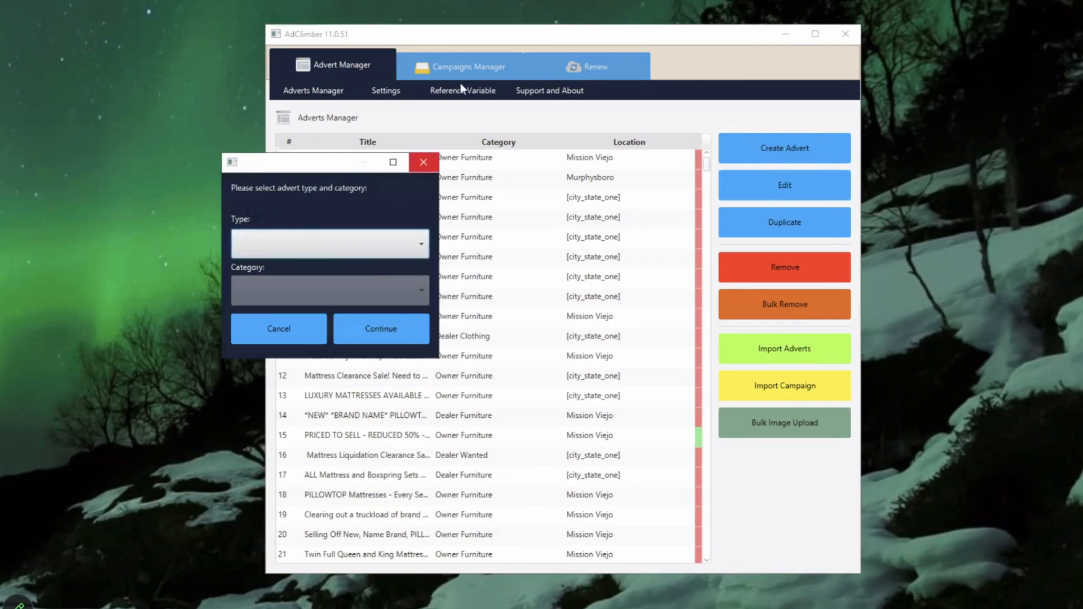
{"action": "left_click", "coordinate": [468, 67]}
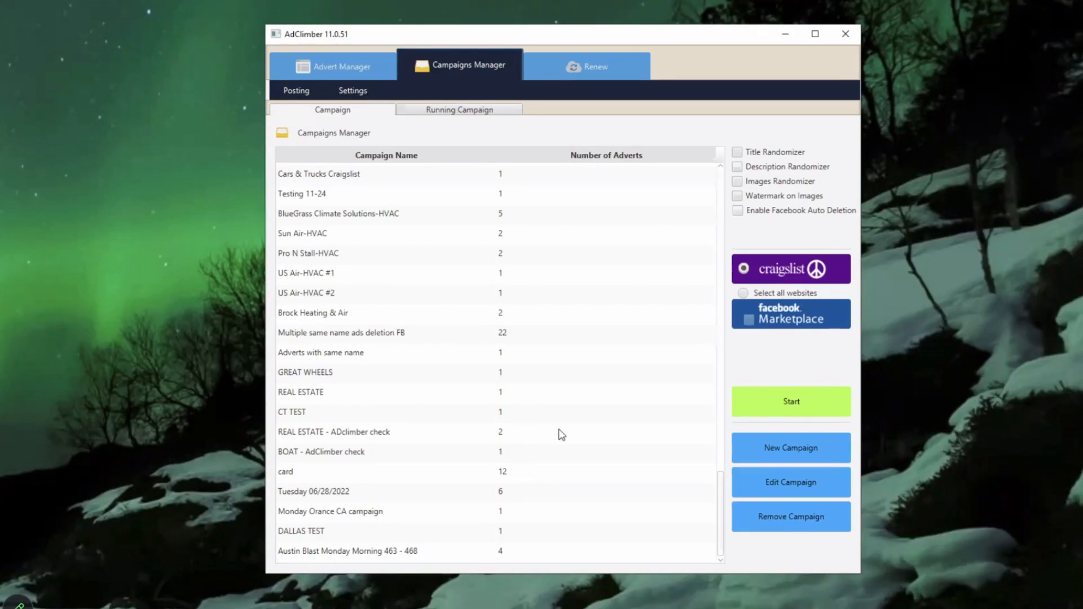
- Enable Images and Description Randomizer, then start posting the Austin Blast Monday Morning 463 - 468 campaign
{"action": "left_click", "coordinate": [405, 553]}
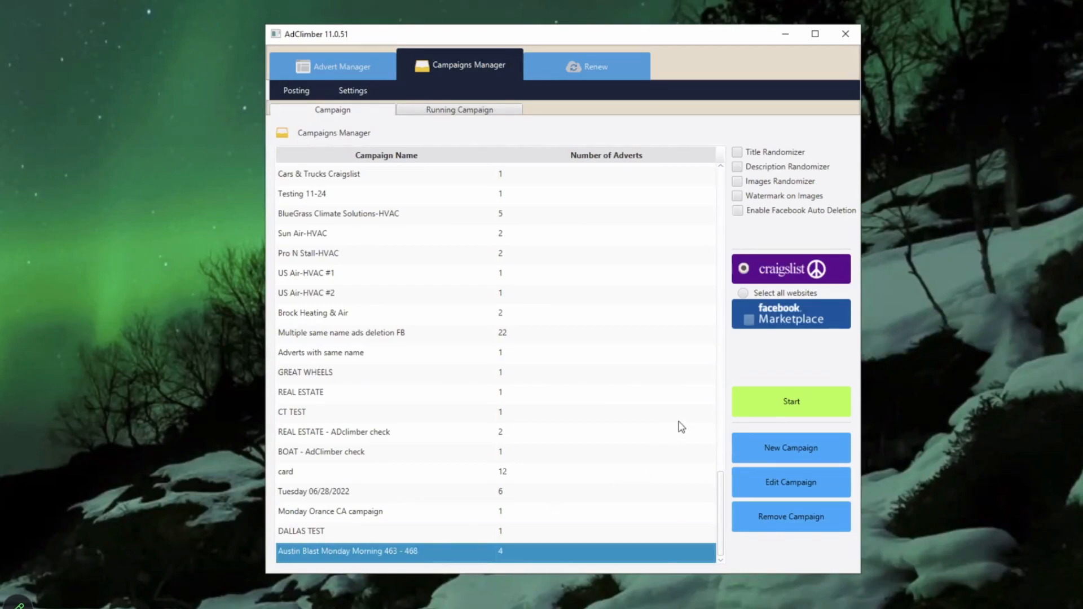
{"action": "left_click", "coordinate": [737, 182]}
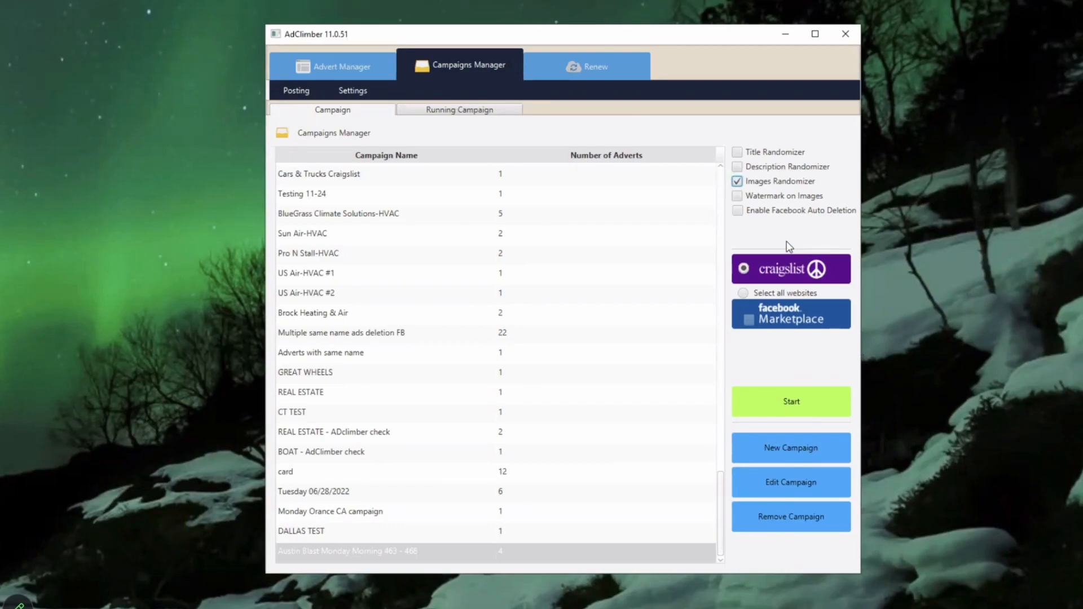
{"action": "left_click", "coordinate": [745, 169]}
{"action": "left_click", "coordinate": [420, 556]}
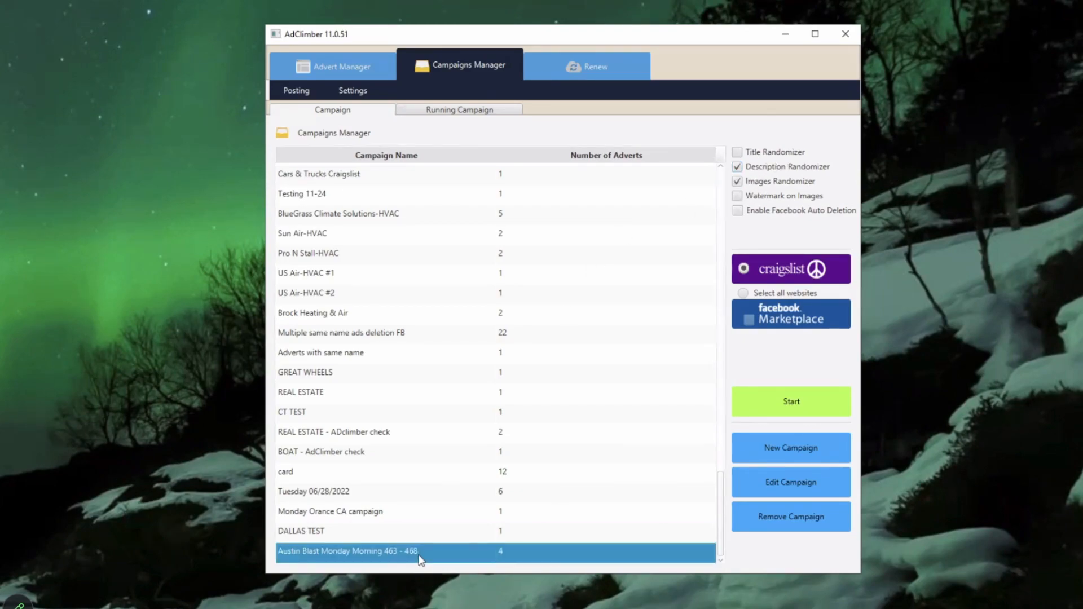
{"action": "left_click", "coordinate": [817, 405]}
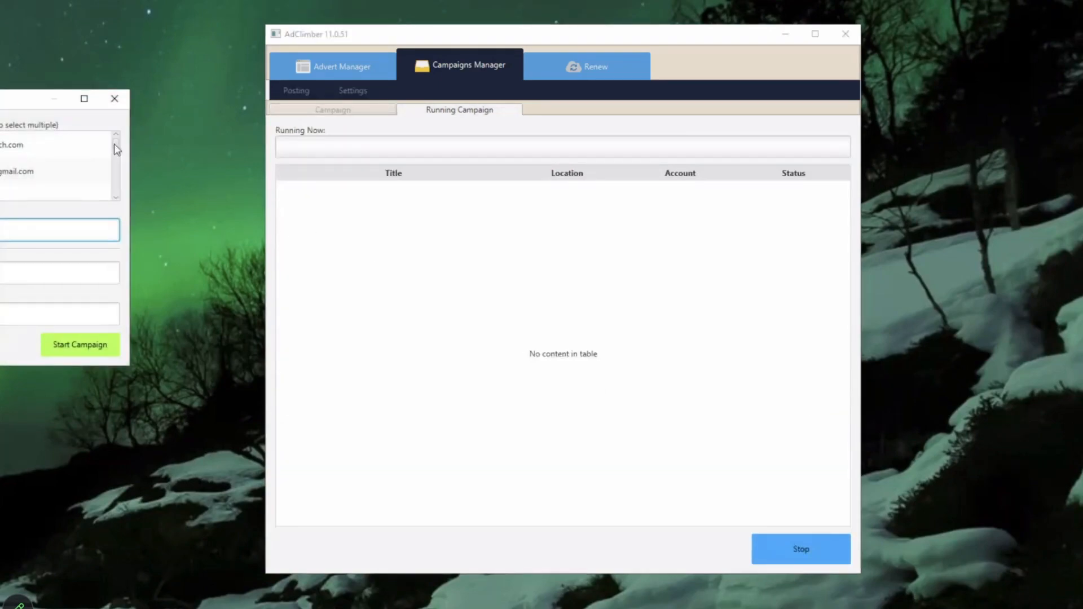
- Run the campaign from the third Craigslist account with a posting interval of 0
{"action": "left_click", "coordinate": [3, 193]}
{"action": "left_click", "coordinate": [2, 230]}
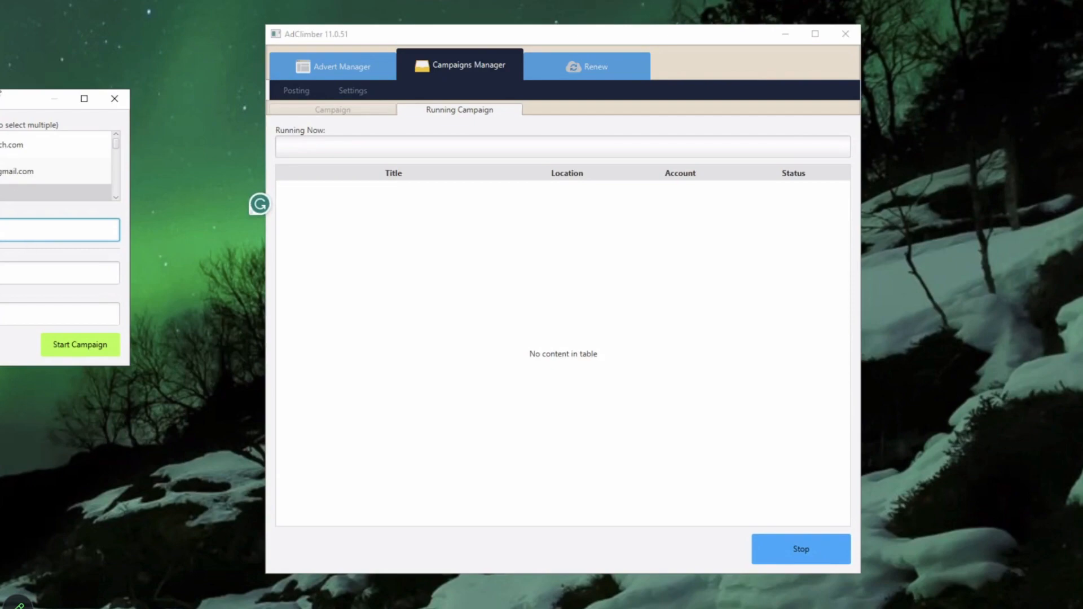
{"action": "left_click_drag", "start_coordinate": [3, 100], "coordinate": [75, 101]}
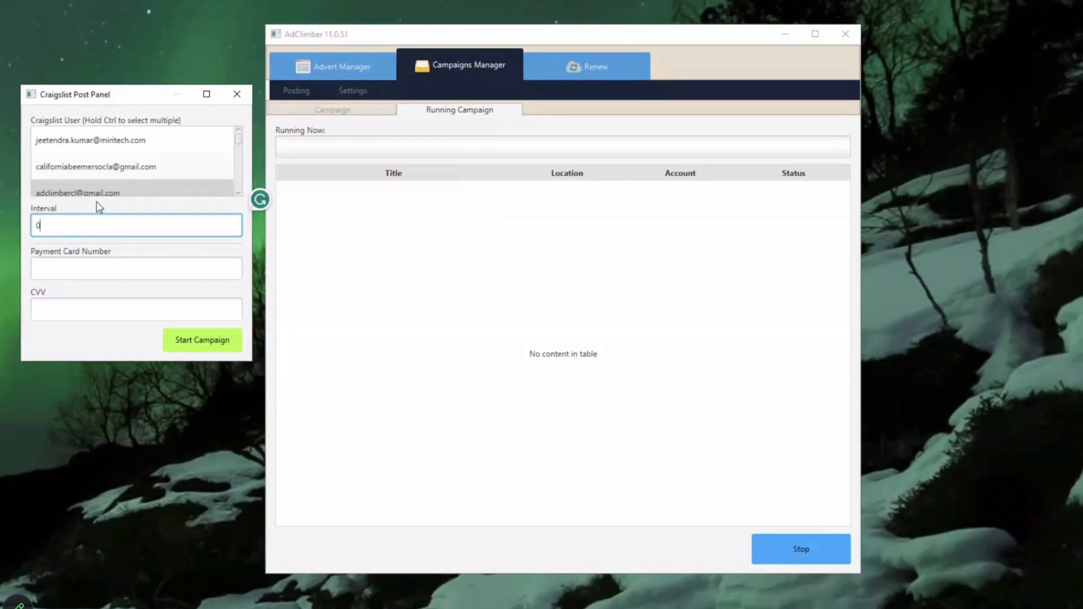
{"action": "left_click", "coordinate": [217, 344]}
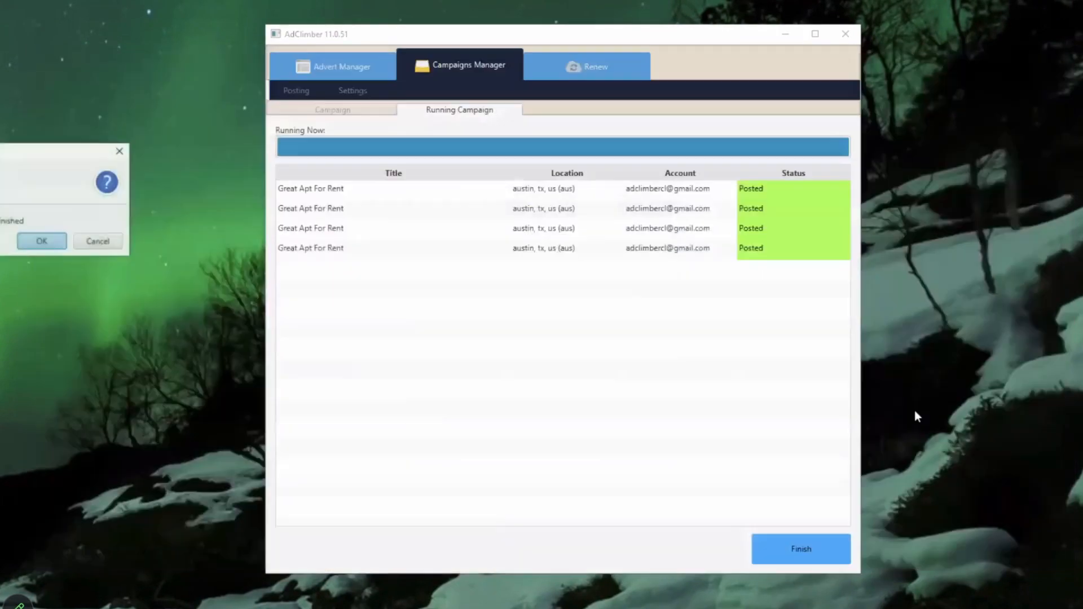
- Dismiss the campaign-finished message and log in to Craigslist in a new Chrome tab
{"action": "left_click", "coordinate": [41, 241]}
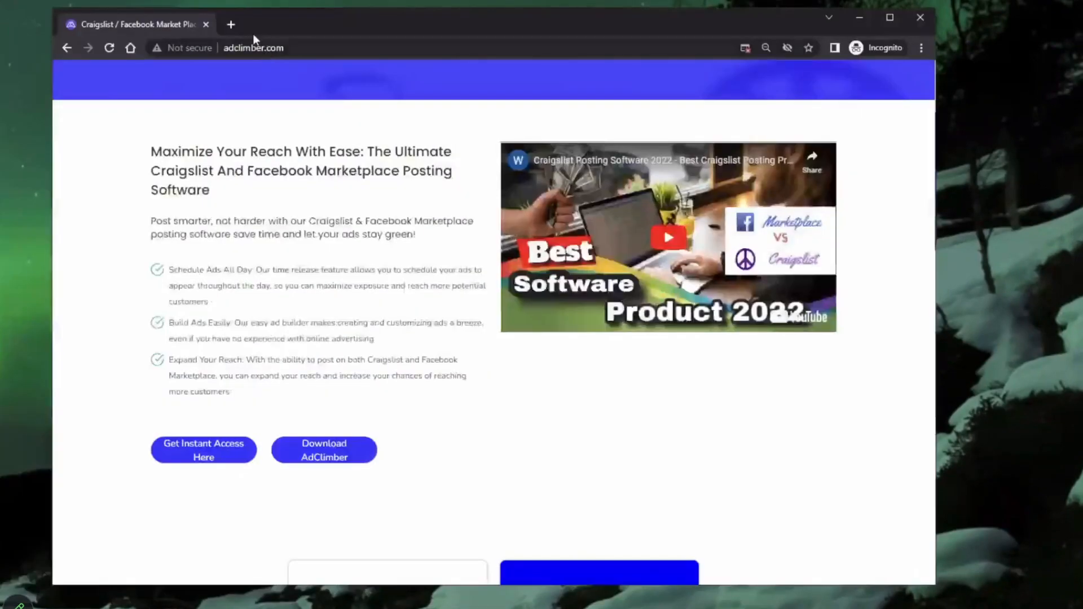
{"action": "key", "text": "ctrl+t"}
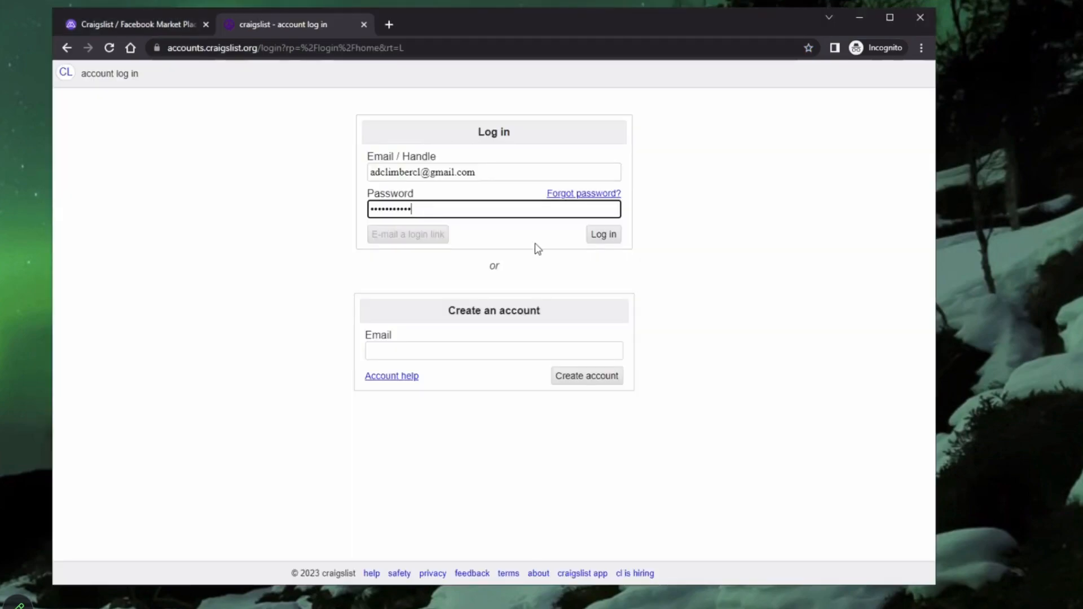
{"action": "left_click", "coordinate": [590, 238]}
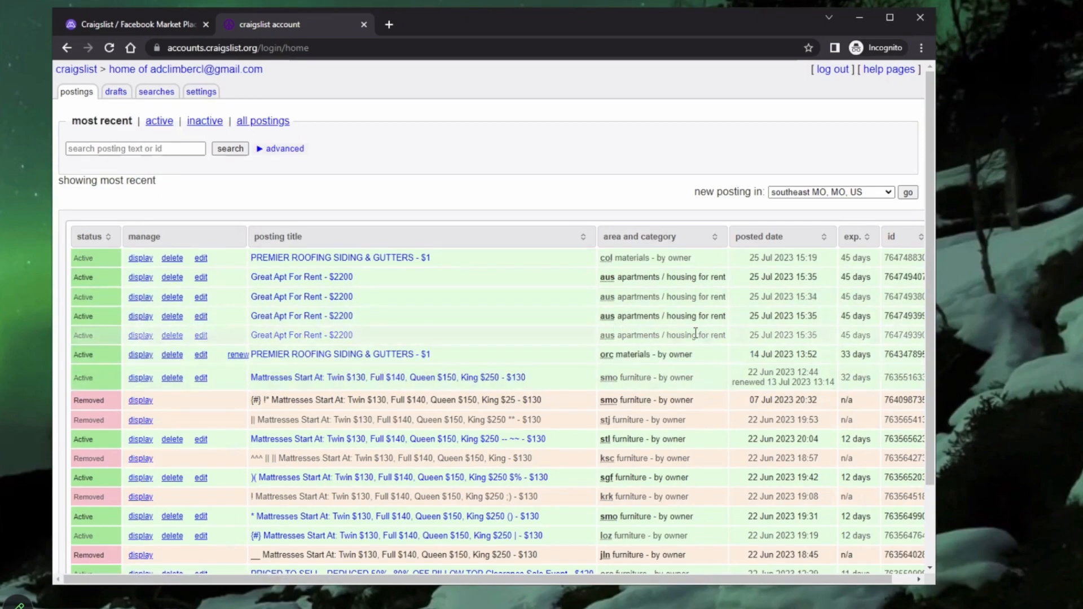
- Open one of the four new Great Apt For Rent - $2200 listings, check its reply options, then return to AdClimber
{"action": "left_click_drag", "start_coordinate": [687, 335], "coordinate": [663, 306]}
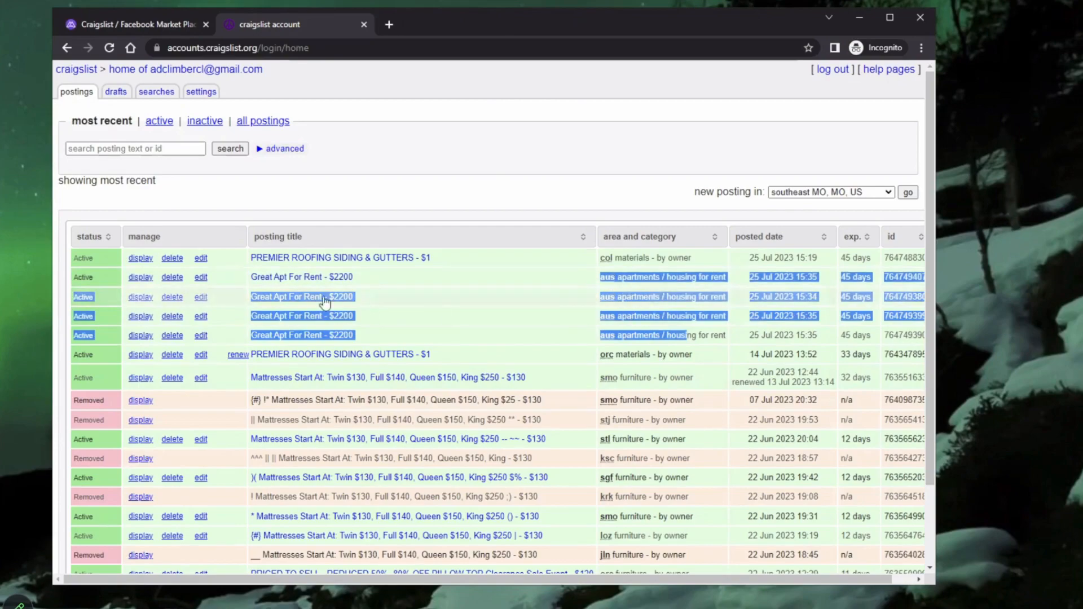
{"action": "left_click", "coordinate": [316, 279]}
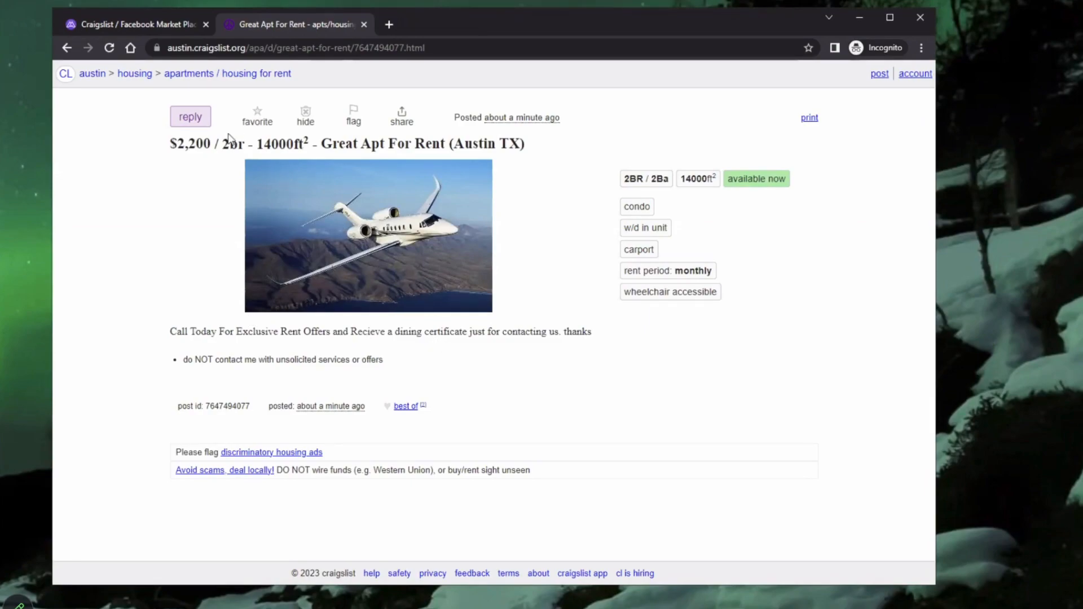
{"action": "left_click", "coordinate": [200, 121]}
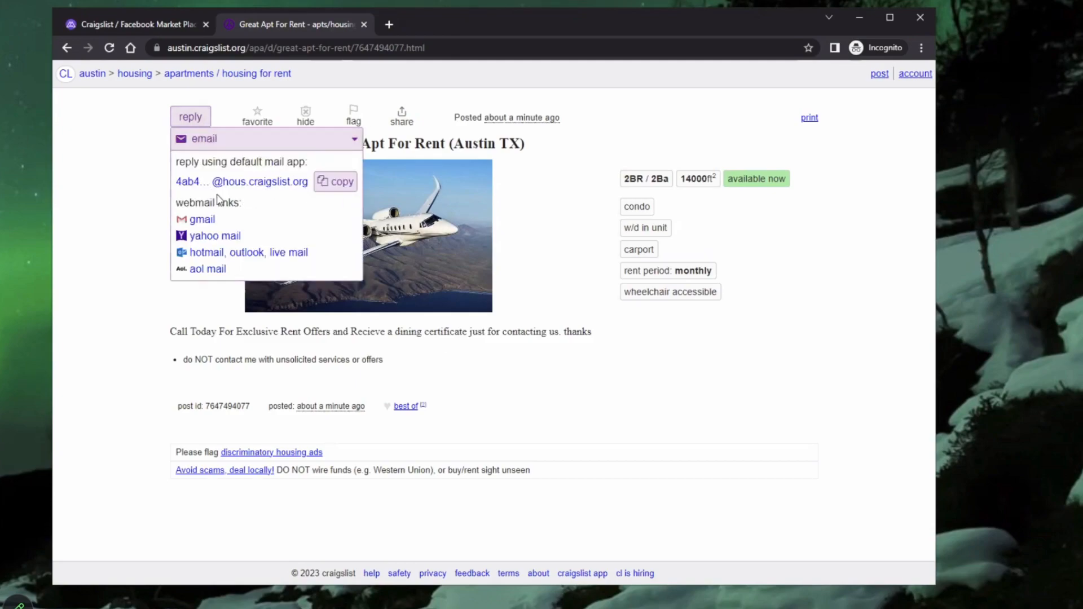
{"action": "left_click", "coordinate": [116, 164]}
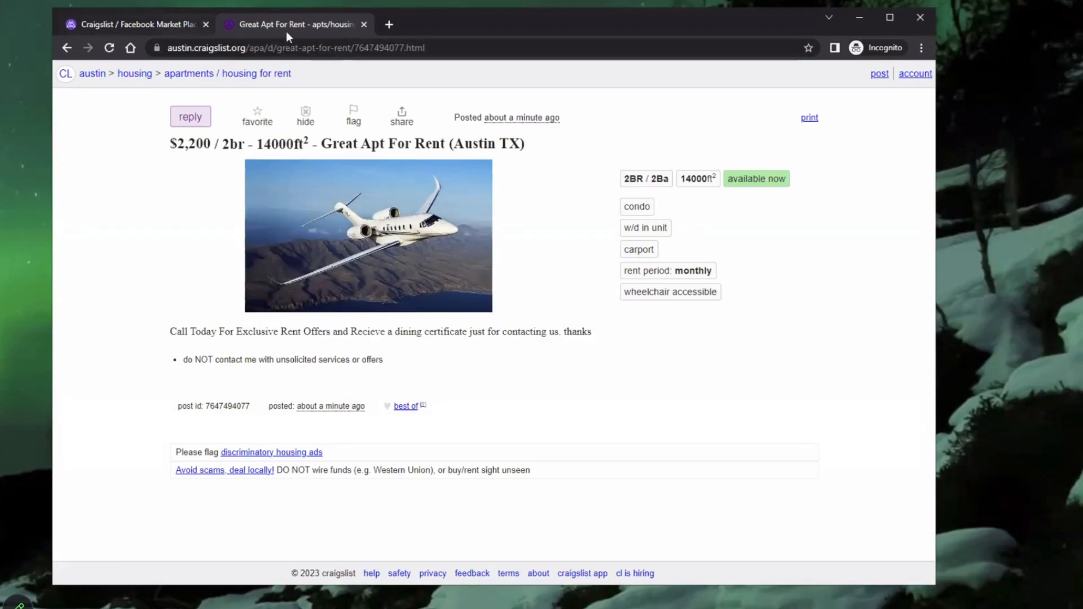
{"action": "key", "text": "alt+Tab"}
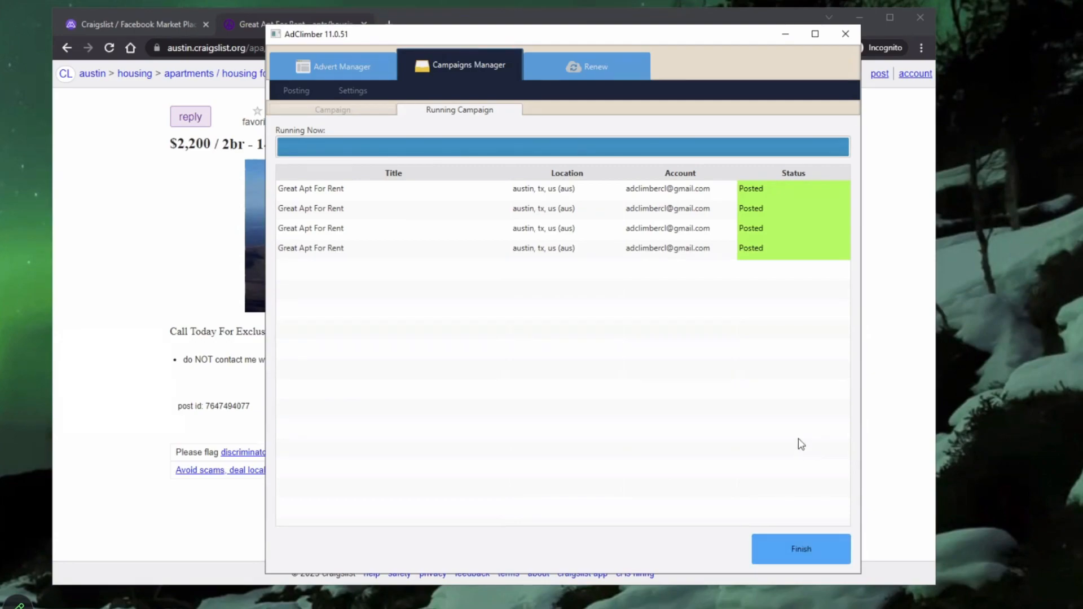
- Finish the completed Austin Blast run, return to the posting list, and bring the Craigslist ad forward
{"action": "left_click", "coordinate": [803, 550]}
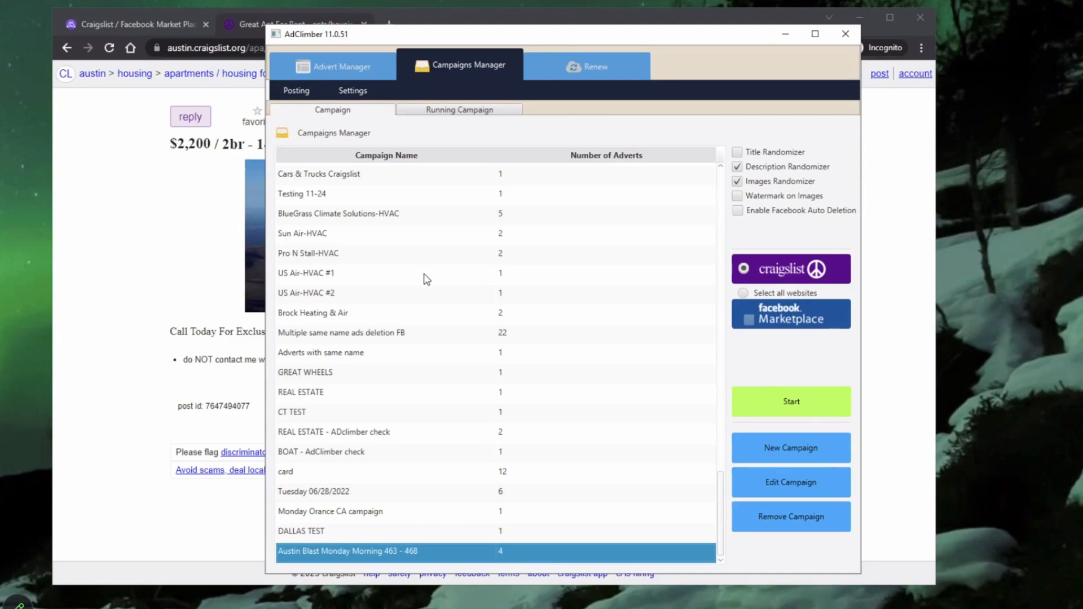
{"action": "left_click", "coordinate": [308, 93]}
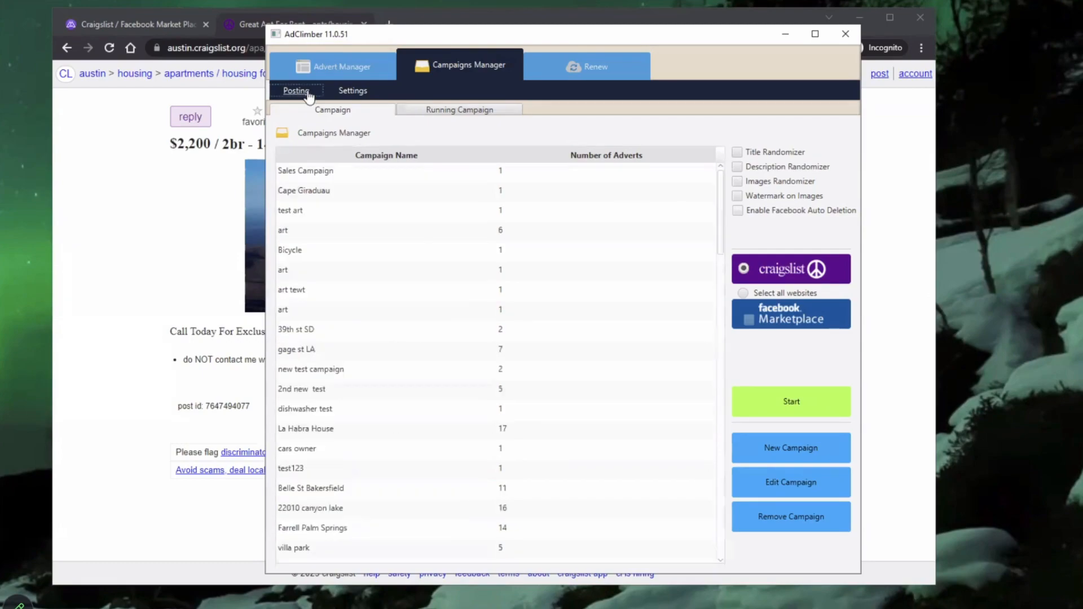
{"action": "left_click", "coordinate": [175, 259]}
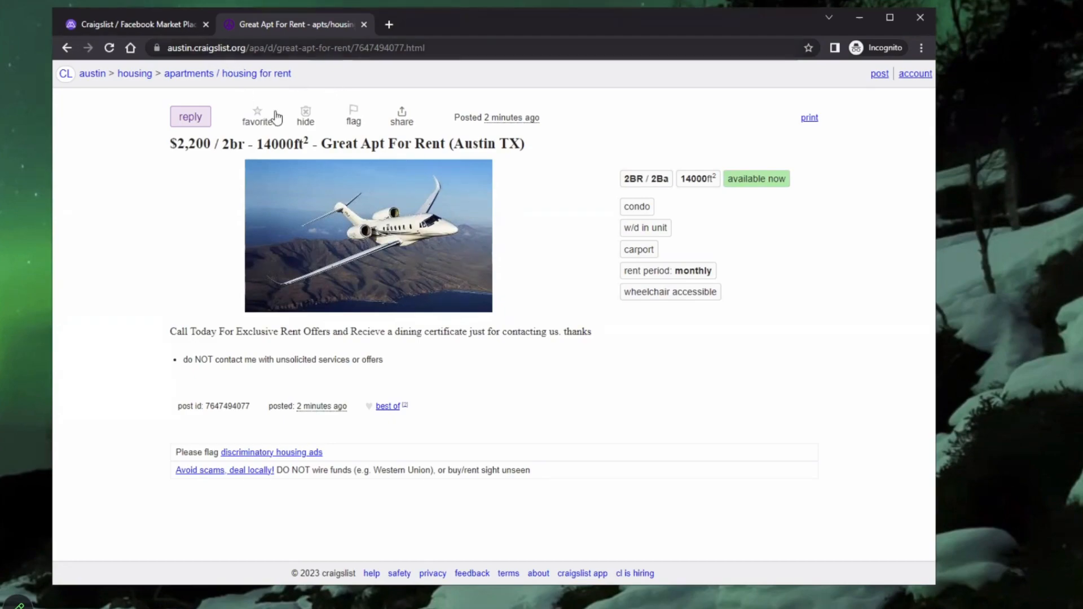
- Highlight 'Austin TX' in the live listing's title, then switch back to AdClimber
{"action": "left_click_drag", "start_coordinate": [518, 144], "coordinate": [454, 145]}
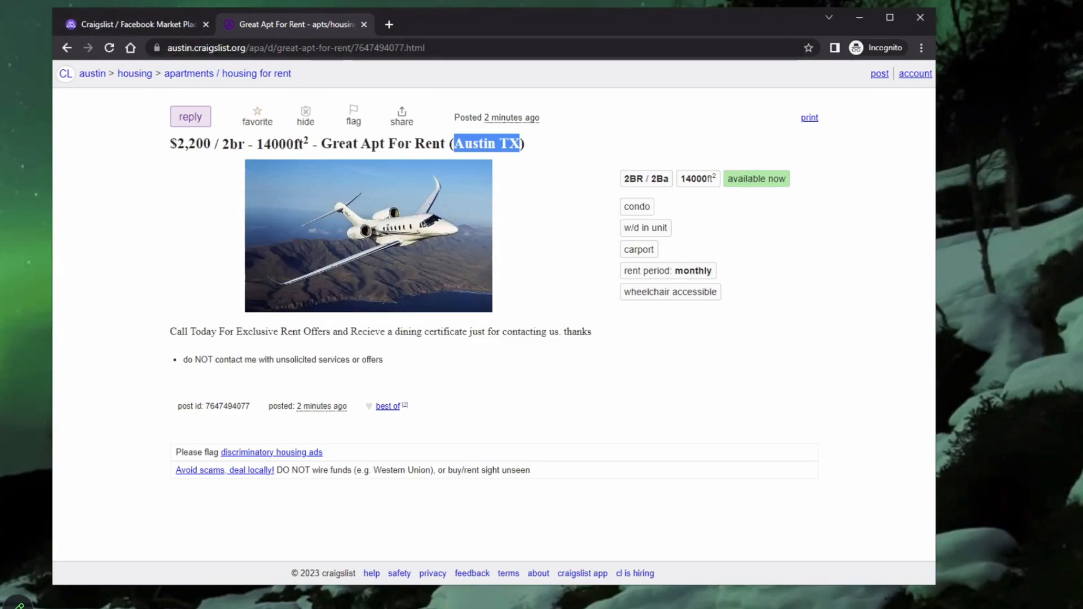
{"action": "key", "text": "alt+Tab"}
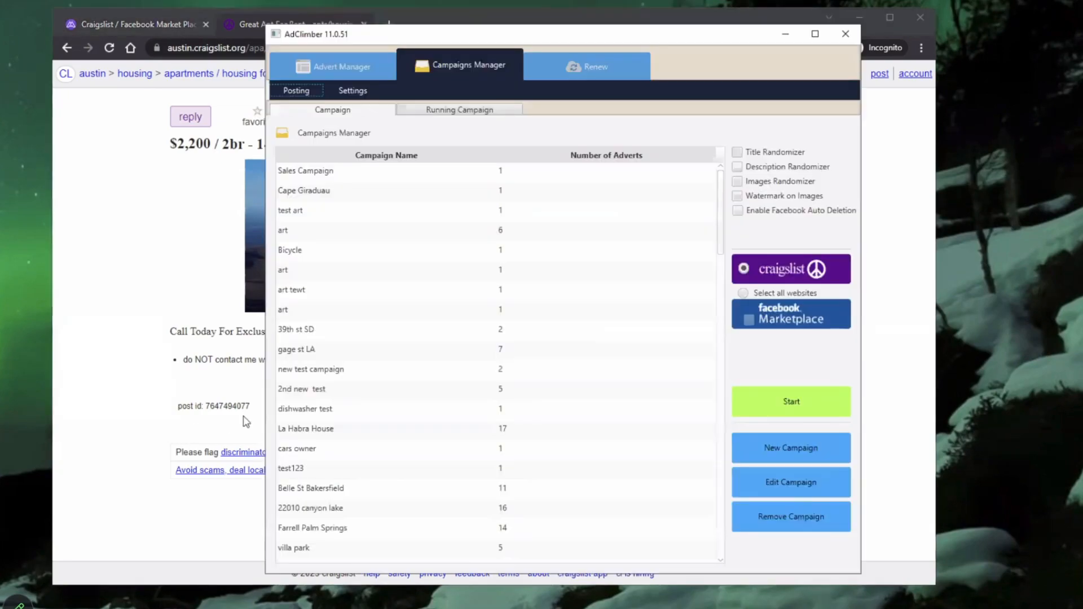
- Edit advert 468 from the Advert Manager list and highlight its Austin TX location
{"action": "left_click", "coordinate": [336, 66]}
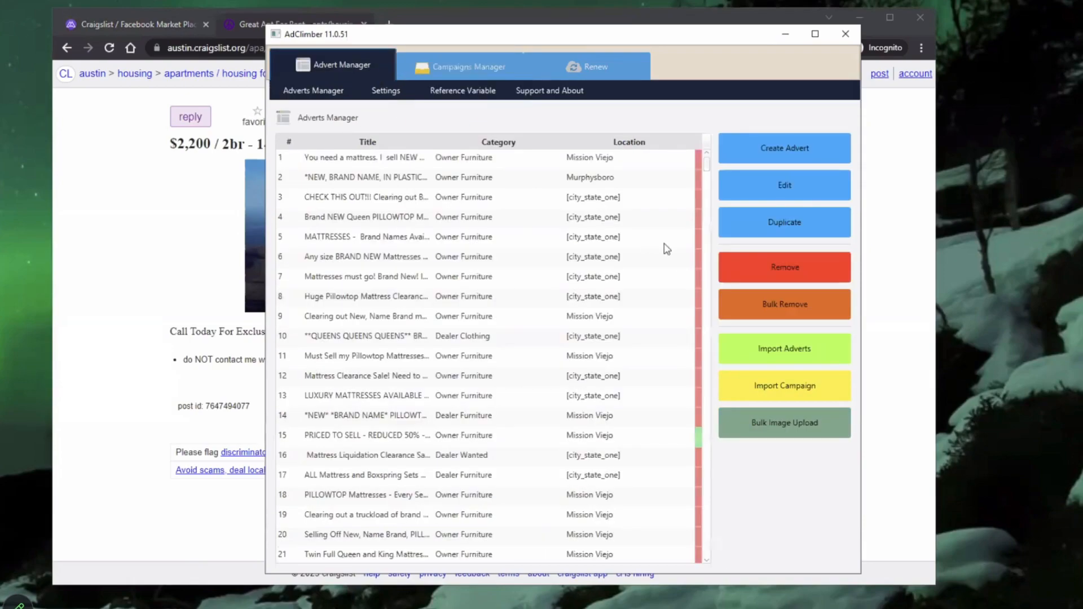
{"action": "scroll", "coordinate": [662, 477], "scroll_direction": "down", "scroll_amount": 20}
{"action": "left_click_drag", "start_coordinate": [706, 228], "coordinate": [705, 564]}
{"action": "left_click", "coordinate": [466, 552]}
{"action": "right_click", "coordinate": [466, 551]}
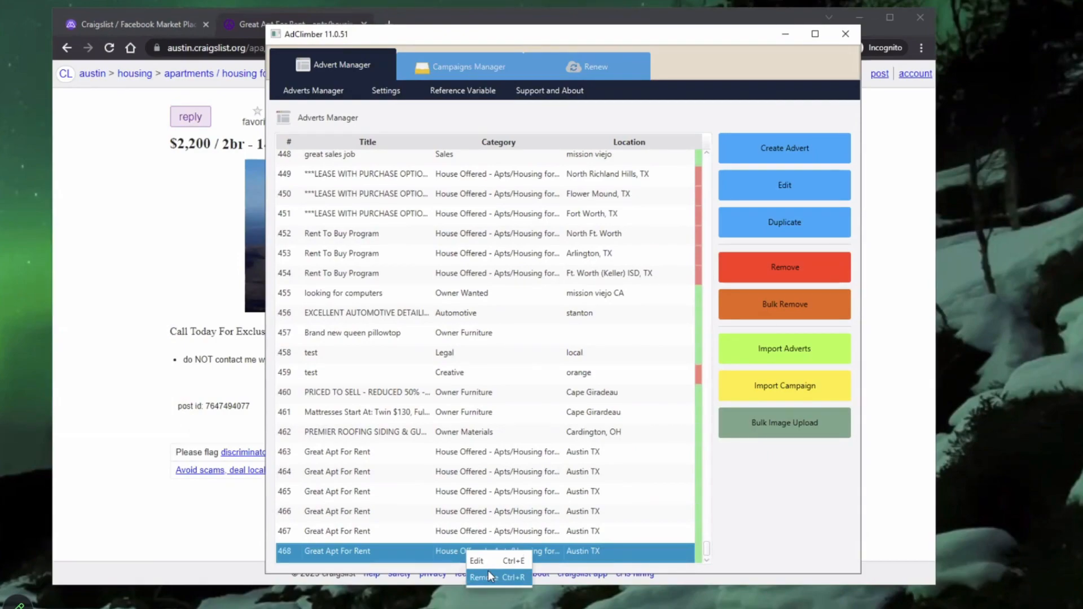
{"action": "left_click", "coordinate": [488, 567]}
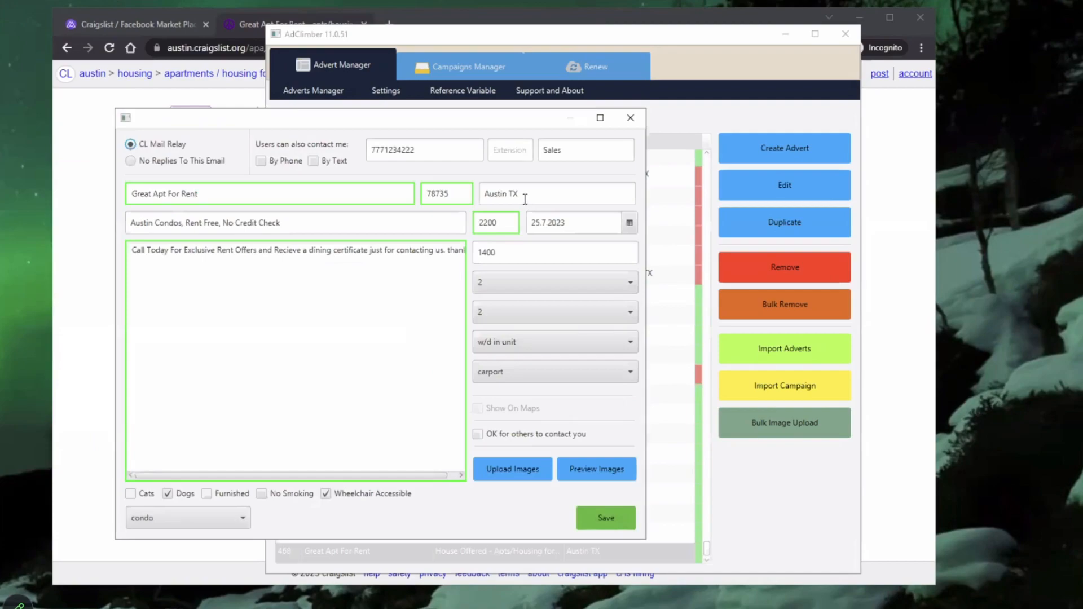
{"action": "left_click_drag", "start_coordinate": [518, 196], "coordinate": [472, 190]}
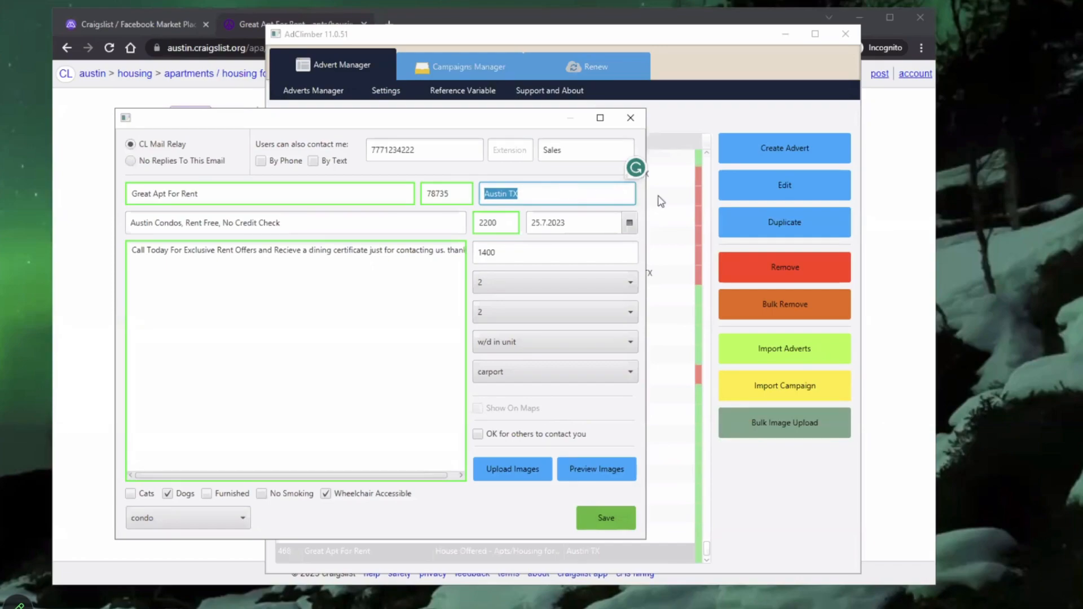
- Review the Great Apt For Rent advert details: 78735, Austin TX, 2200, 1400 sq ft
{"action": "left_click", "coordinate": [770, 199]}
{"action": "left_click_drag", "start_coordinate": [505, 123], "coordinate": [524, 118]}
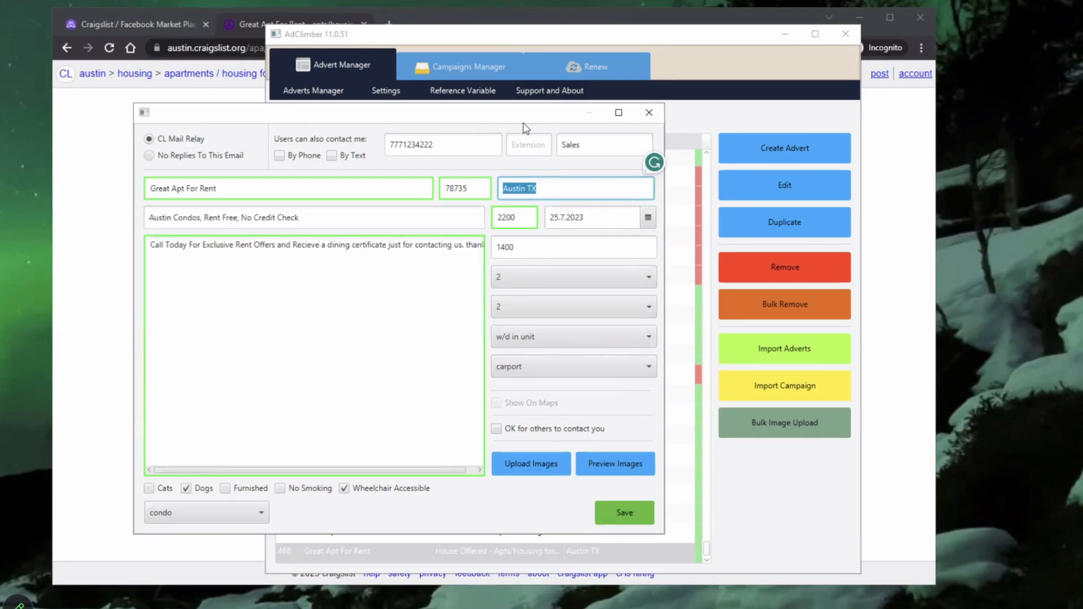
{"action": "left_click", "coordinate": [310, 95]}
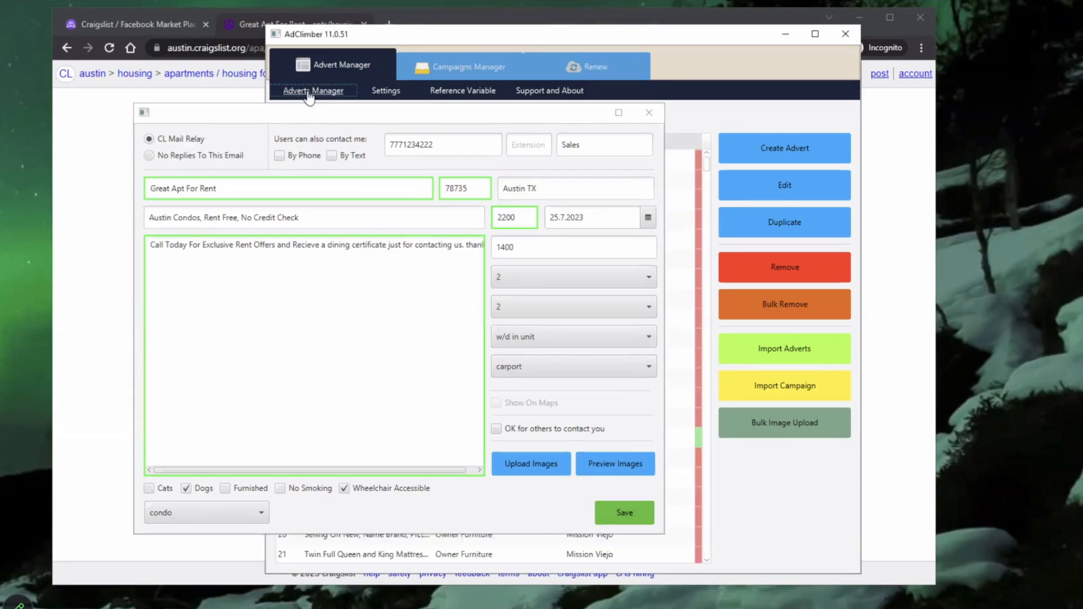
- Close the advert editor and move the AdClimber window aside to uncover Chrome's tabs
{"action": "left_click", "coordinate": [647, 117]}
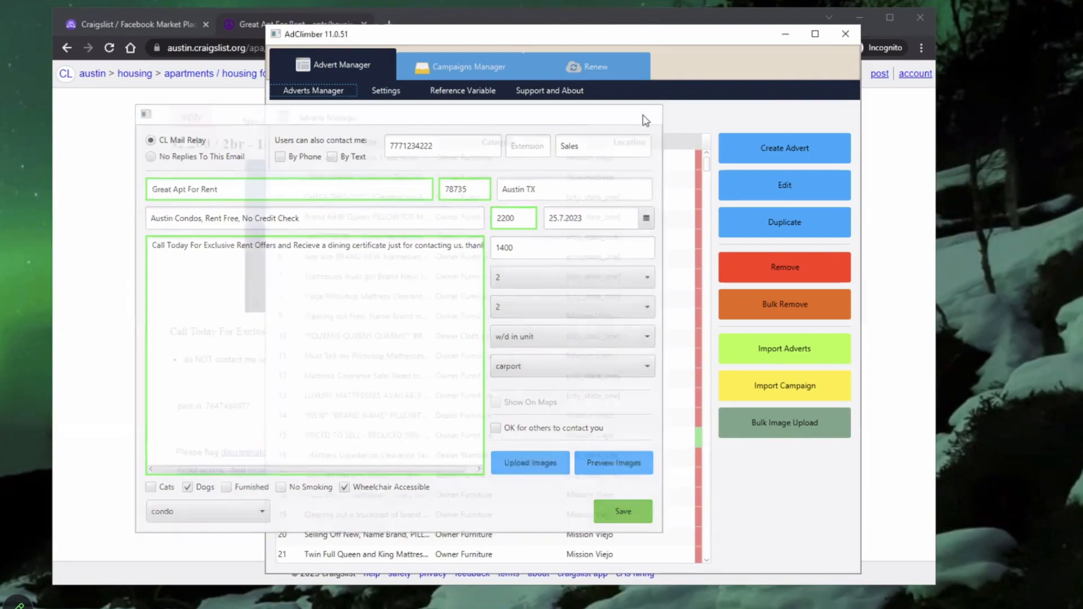
{"action": "left_click_drag", "start_coordinate": [561, 35], "coordinate": [516, 14]}
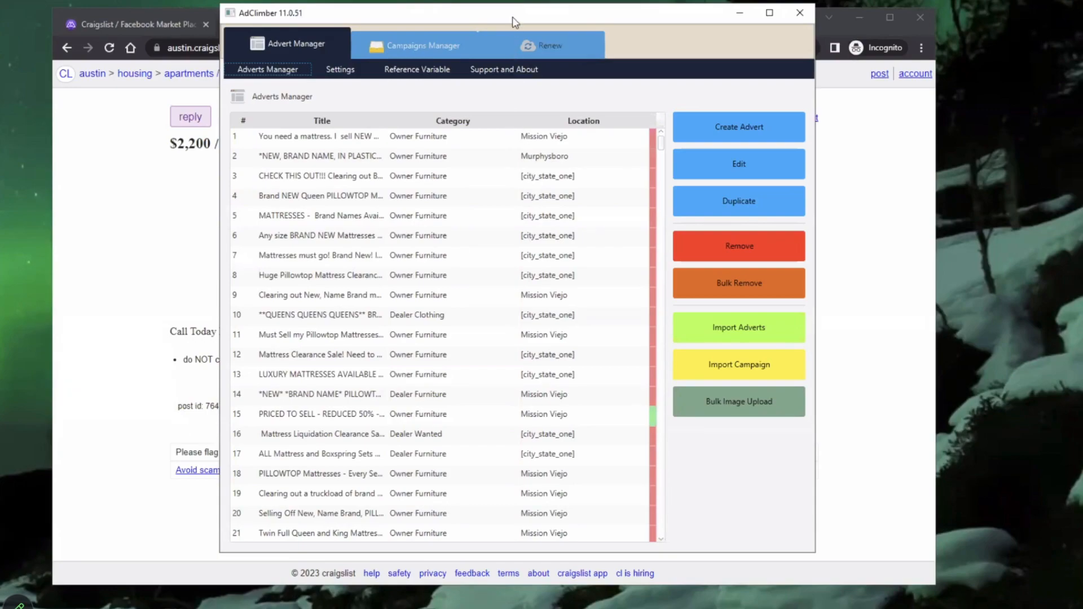
{"action": "left_click_drag", "start_coordinate": [508, 18], "coordinate": [448, 27]}
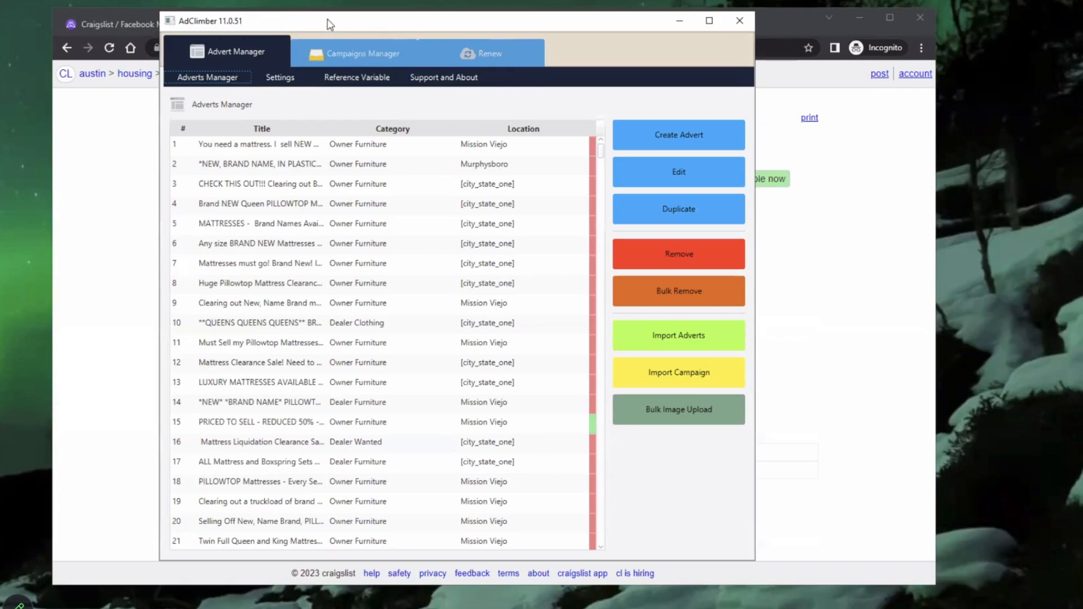
{"action": "left_click_drag", "start_coordinate": [344, 21], "coordinate": [290, 129]}
- Search Google Images for 'craigslist software' and preview the CraigsList Reader Download result
{"action": "left_click", "coordinate": [389, 23]}
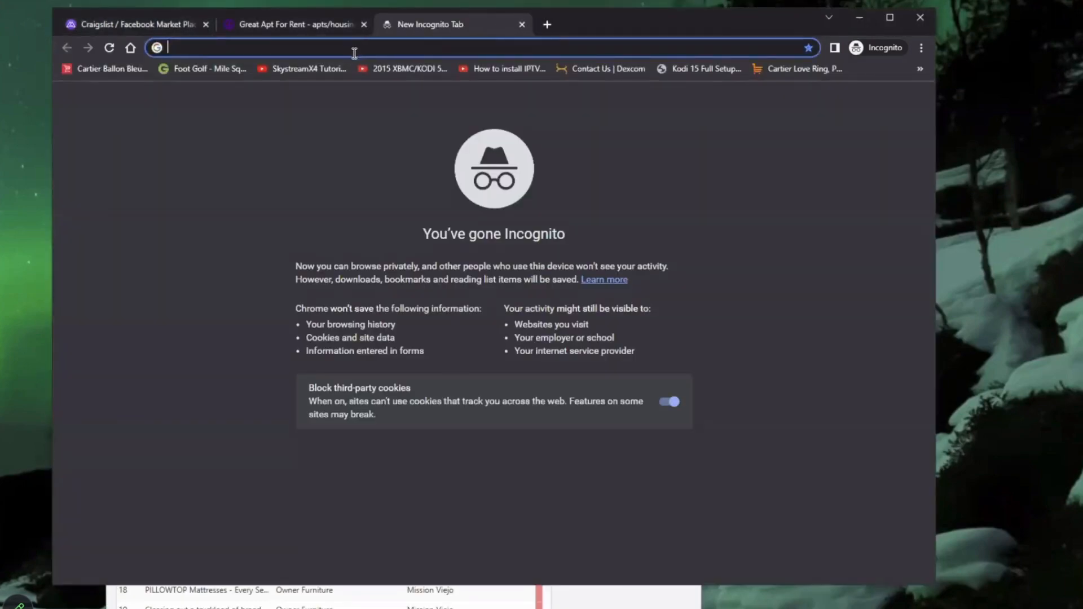
{"action": "type", "text": "cra"}
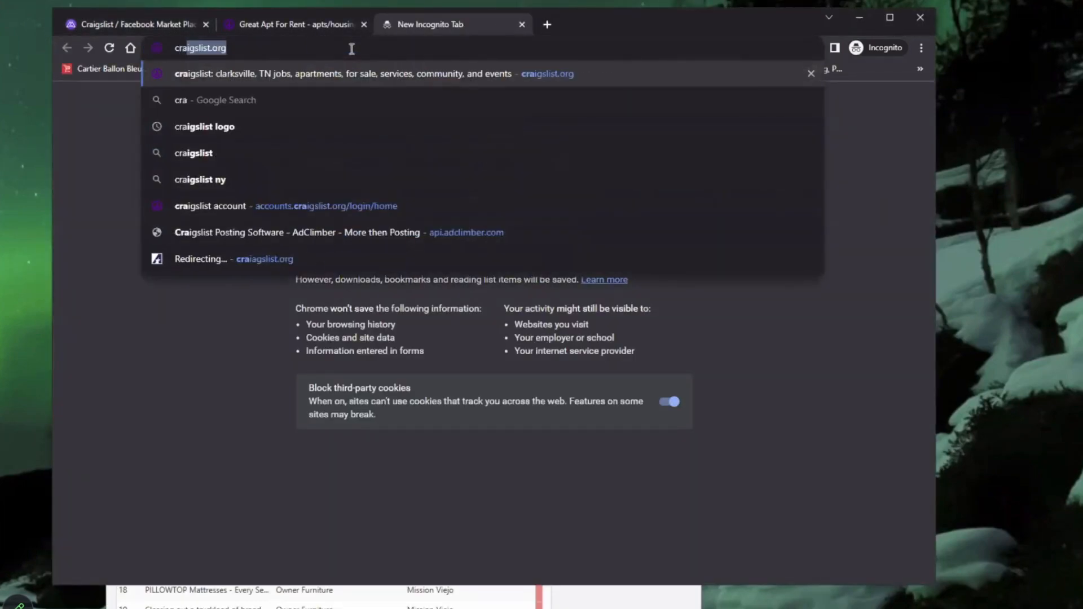
{"action": "type", "text": "igslist softwrae"}
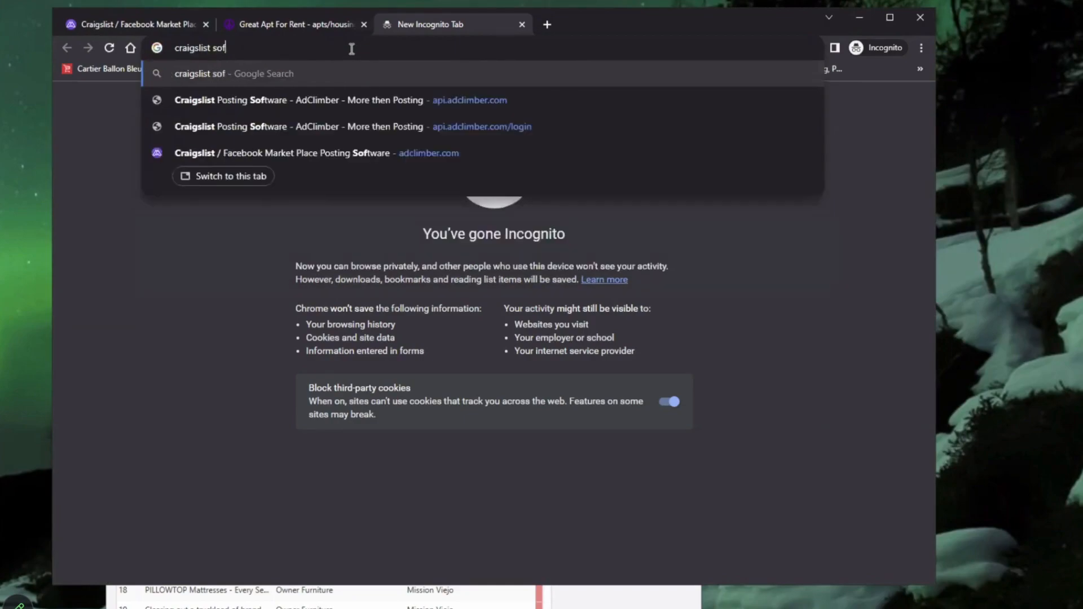
{"action": "key", "text": "Return"}
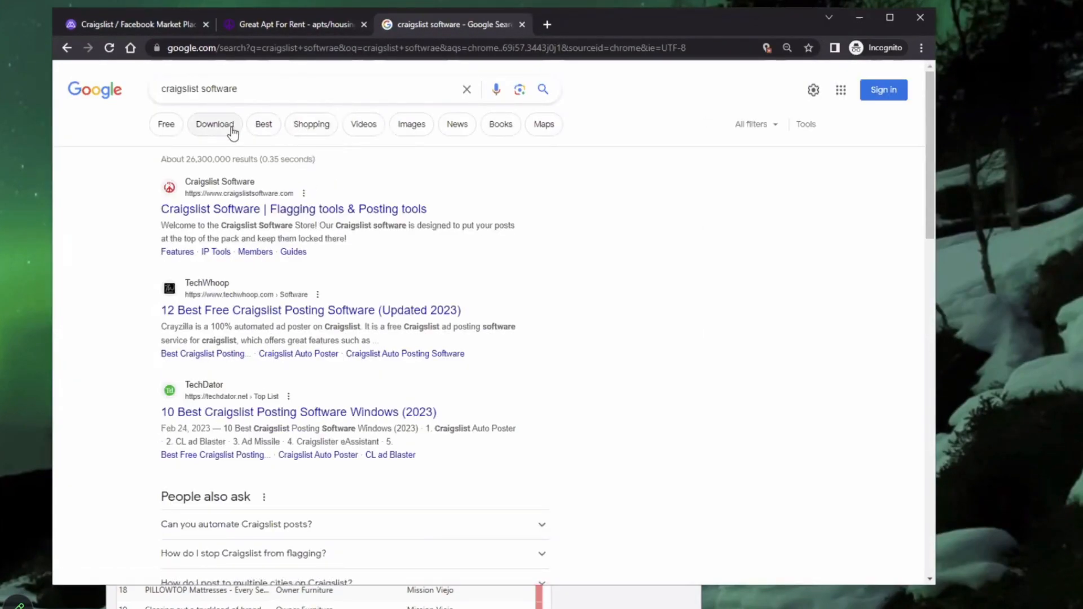
{"action": "left_click", "coordinate": [407, 129]}
{"action": "scroll", "coordinate": [597, 368], "scroll_direction": "down", "scroll_amount": 5}
{"action": "scroll", "coordinate": [597, 368], "scroll_direction": "down", "scroll_amount": 5}
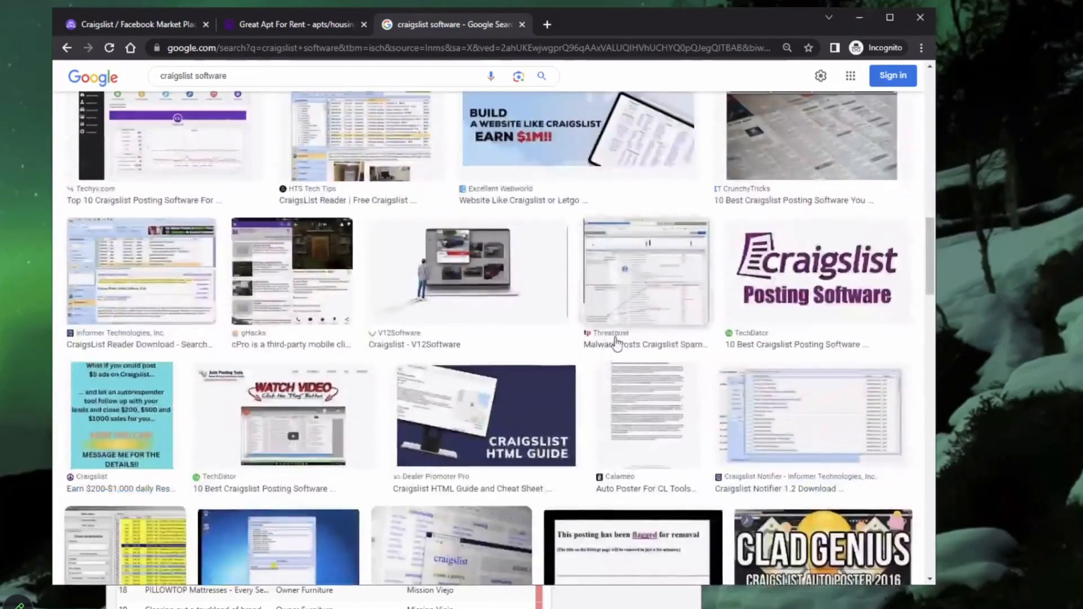
{"action": "left_click", "coordinate": [643, 325]}
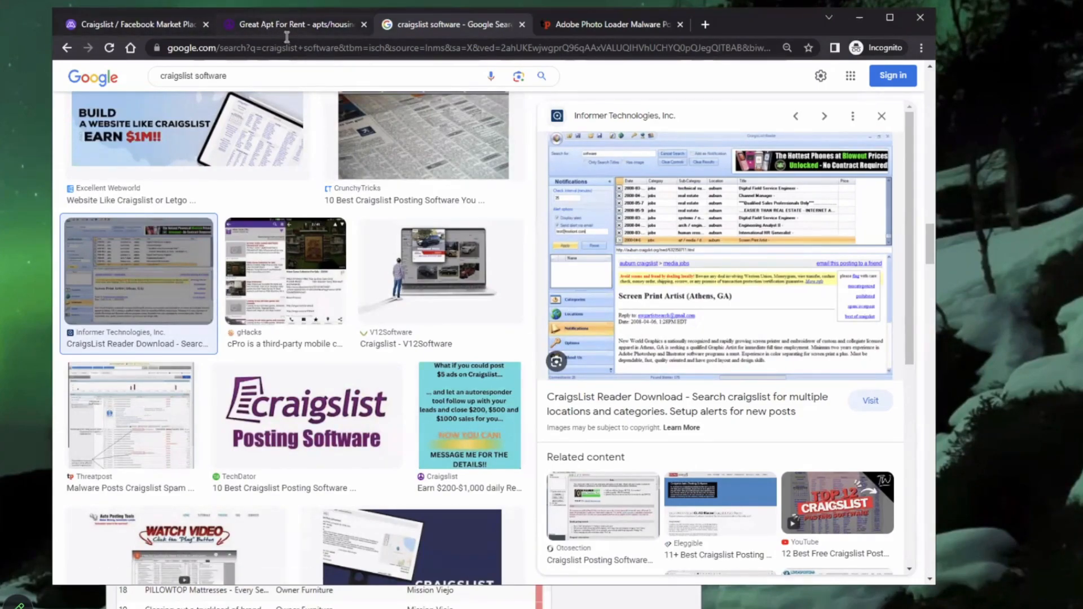
{"action": "left_click", "coordinate": [339, 24]}
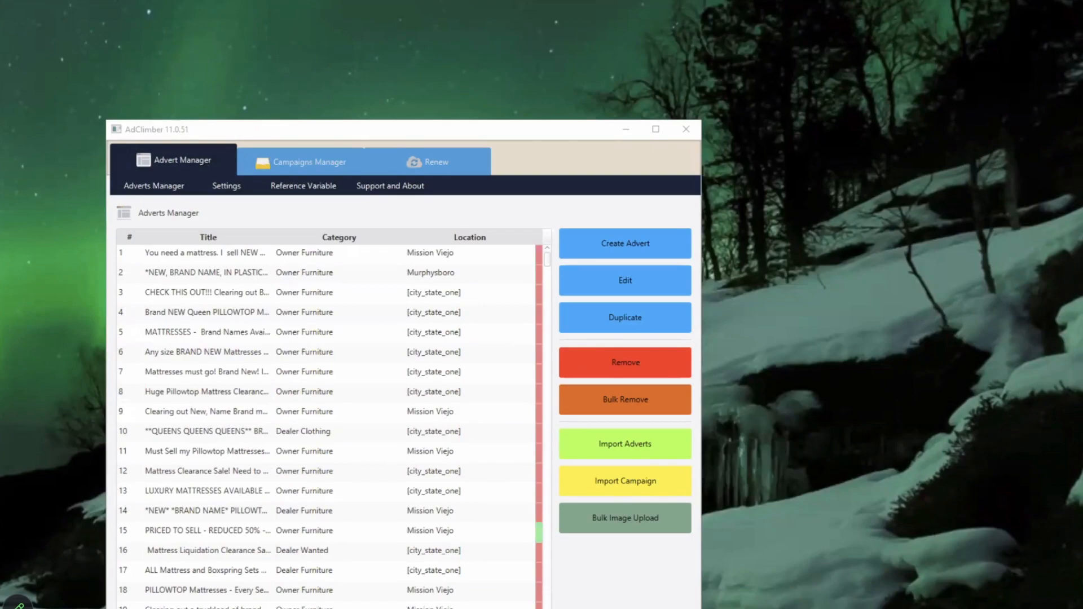
- Raise the AdClimber window and show the Campaigns Manager list
{"action": "left_click_drag", "start_coordinate": [245, 130], "coordinate": [251, 75]}
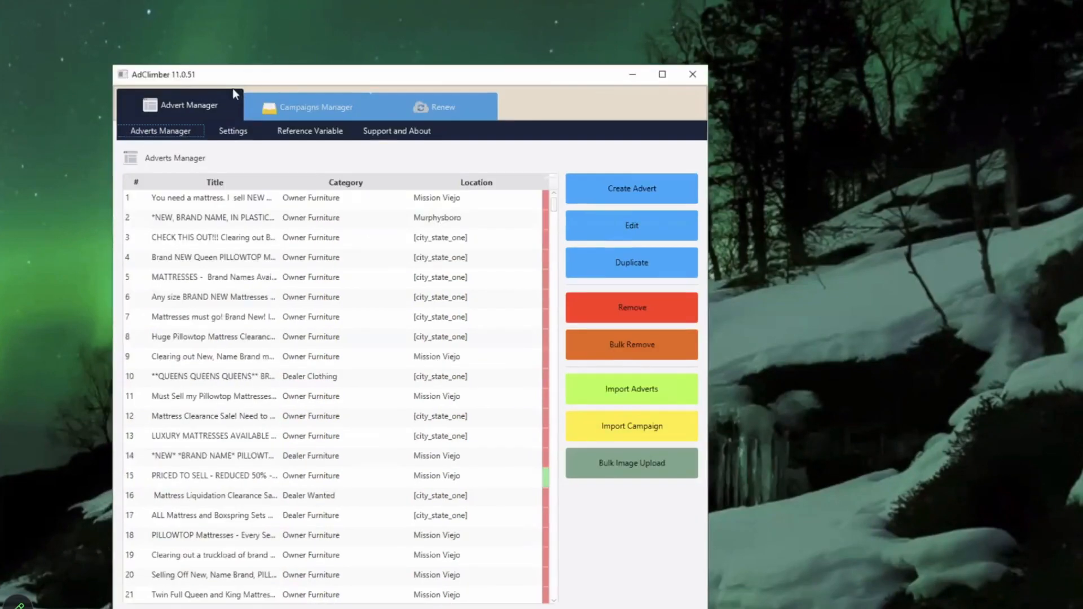
{"action": "left_click", "coordinate": [304, 107]}
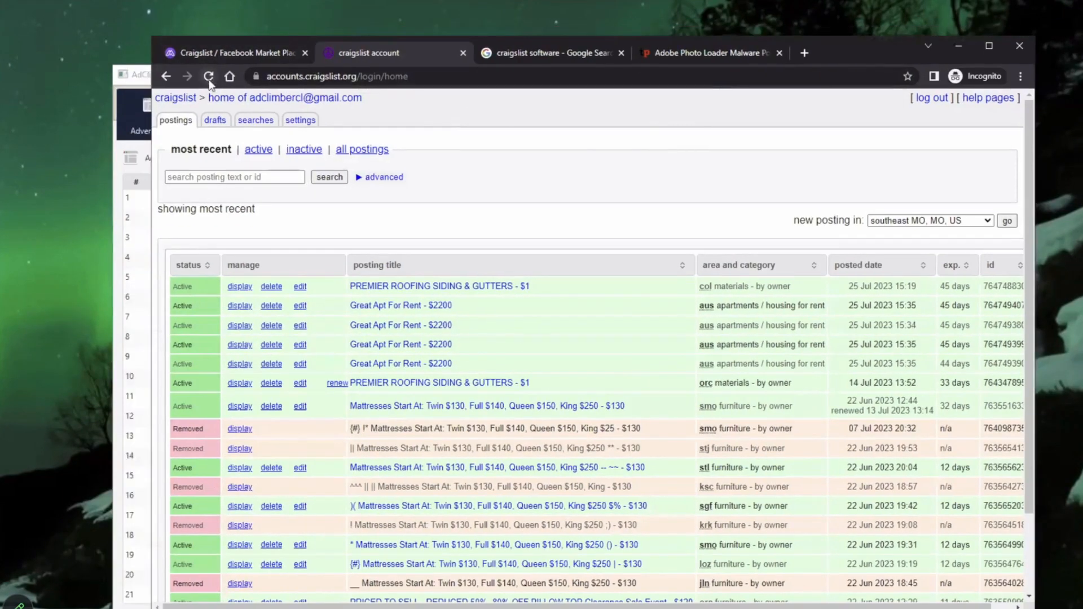
- Refresh the account postings and confirm 'Great Apt For Rent - $2200' appears in Austin housing listings
{"action": "left_click", "coordinate": [208, 78]}
{"action": "left_click", "coordinate": [388, 307]}
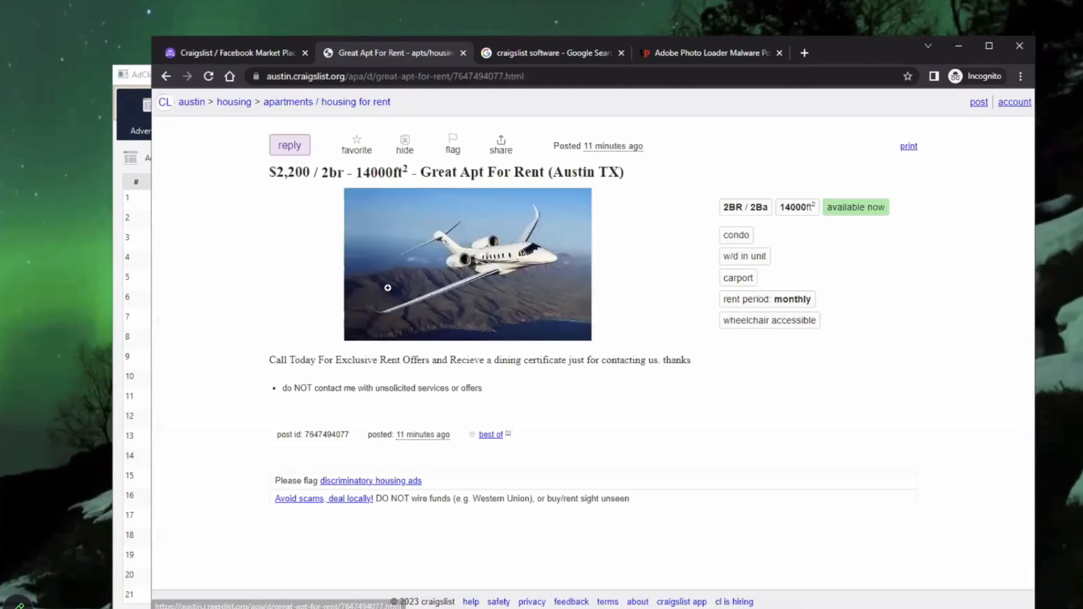
{"action": "left_click", "coordinate": [338, 102]}
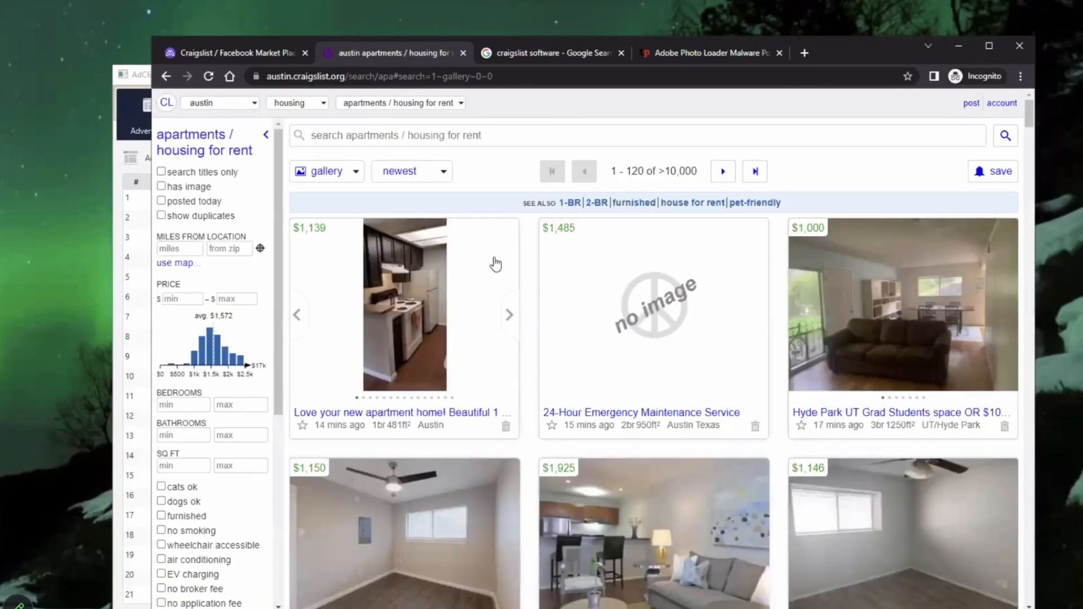
{"action": "scroll", "coordinate": [495, 264], "scroll_direction": "down", "scroll_amount": 7}
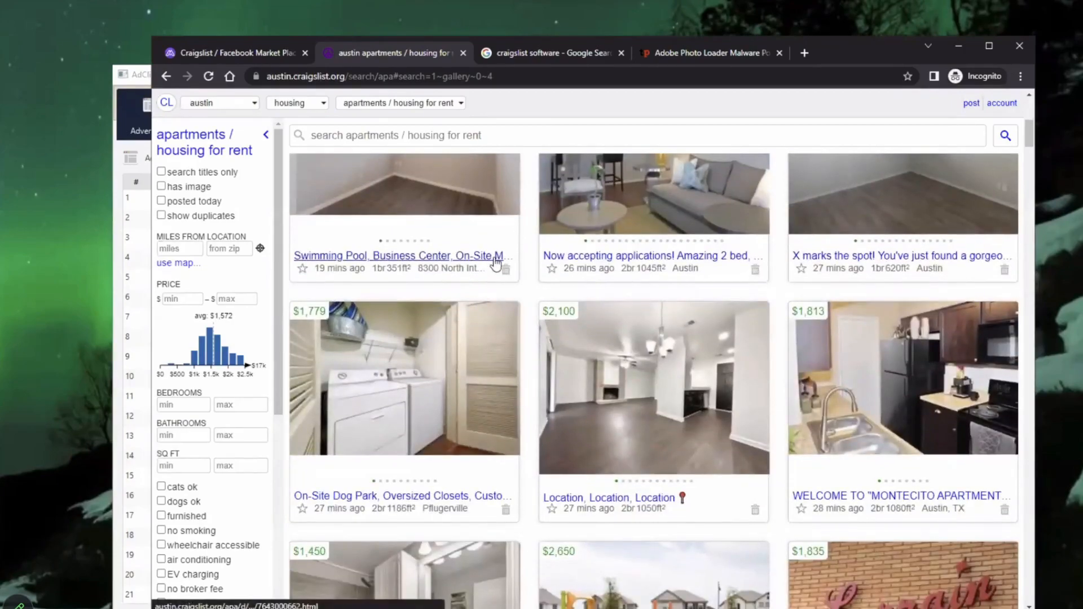
{"action": "scroll", "coordinate": [495, 264], "scroll_direction": "down", "scroll_amount": 5}
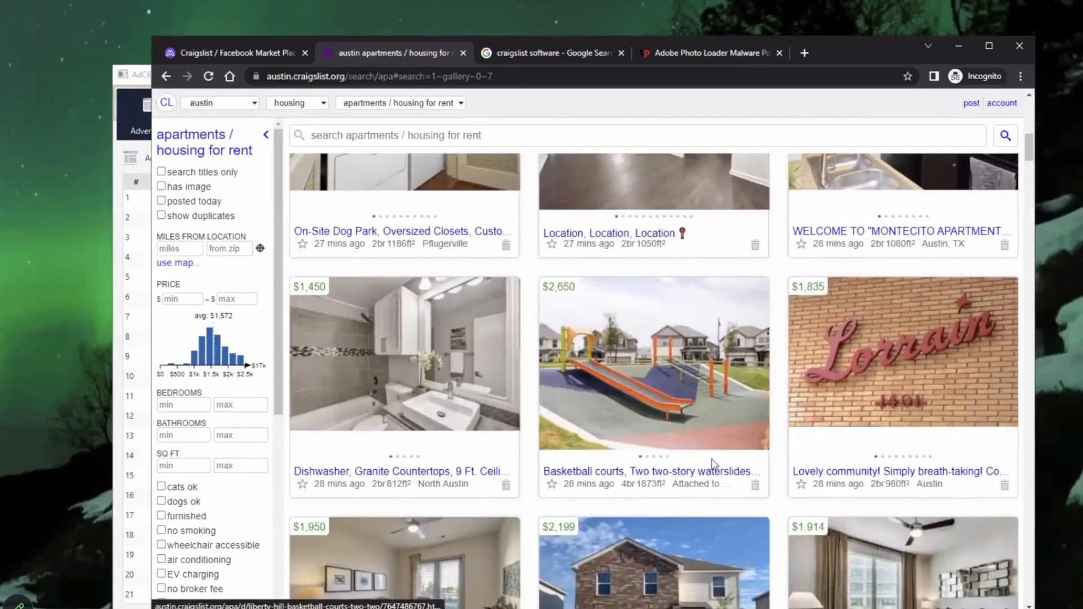
{"action": "scroll", "coordinate": [711, 462], "scroll_direction": "down", "scroll_amount": 5}
{"action": "scroll", "coordinate": [542, 410], "scroll_direction": "up", "scroll_amount": 10}
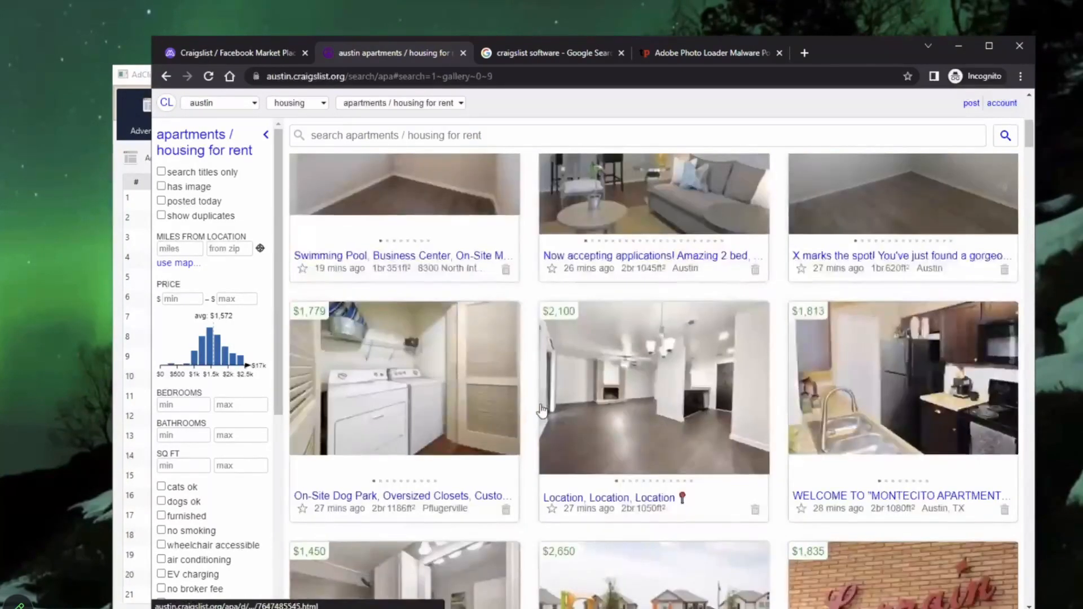
{"action": "scroll", "coordinate": [541, 410], "scroll_direction": "up", "scroll_amount": 12}
- Open the PREMIER ROOFING SIDING & GUTTERS posting and select its web address
{"action": "left_click", "coordinate": [1003, 102]}
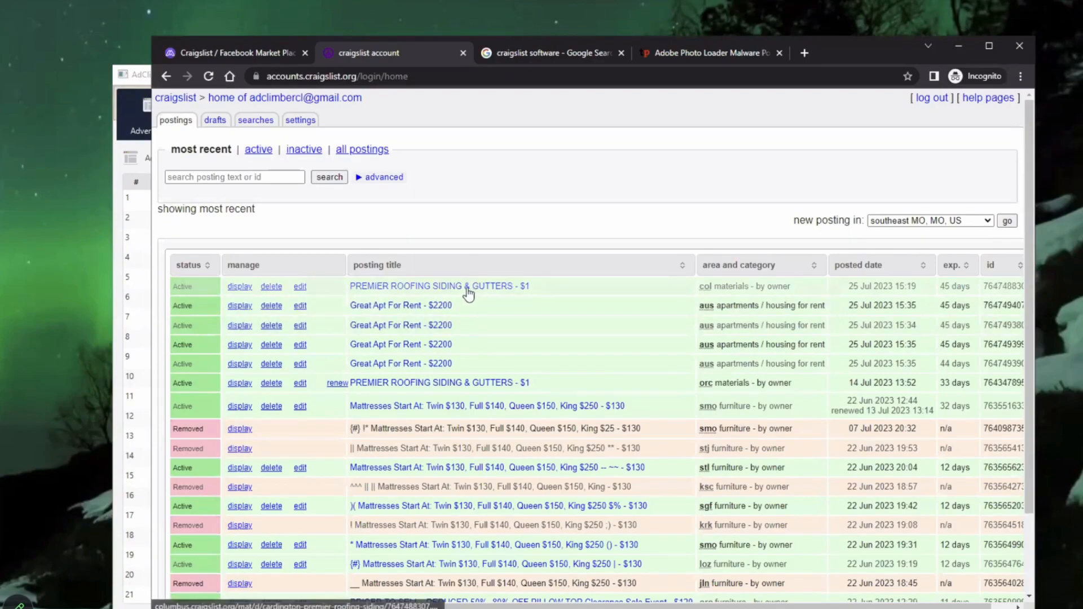
{"action": "left_click", "coordinate": [468, 291]}
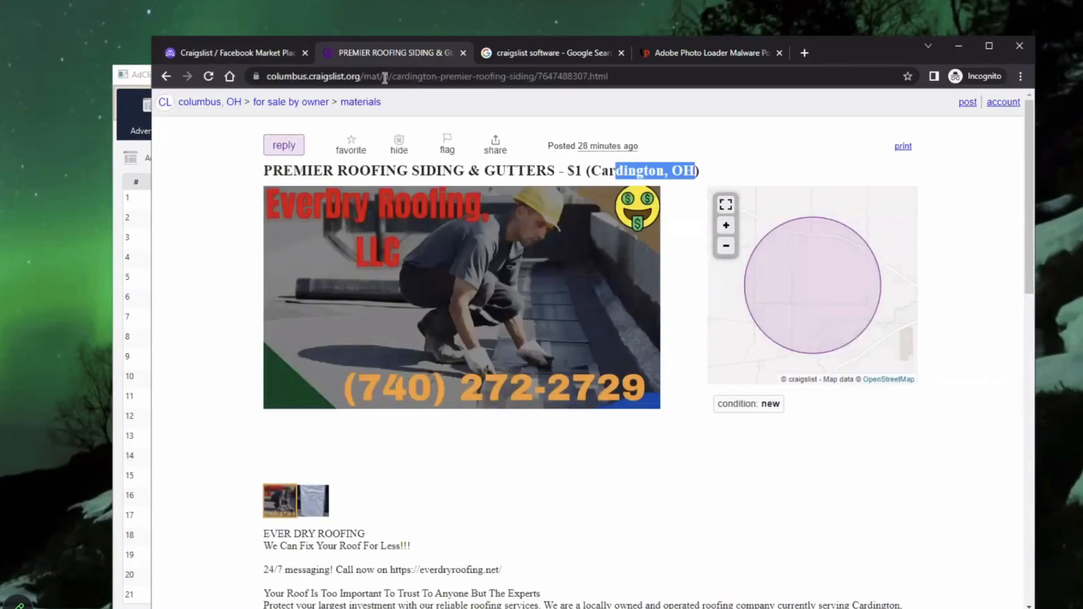
{"action": "left_click", "coordinate": [385, 76]}
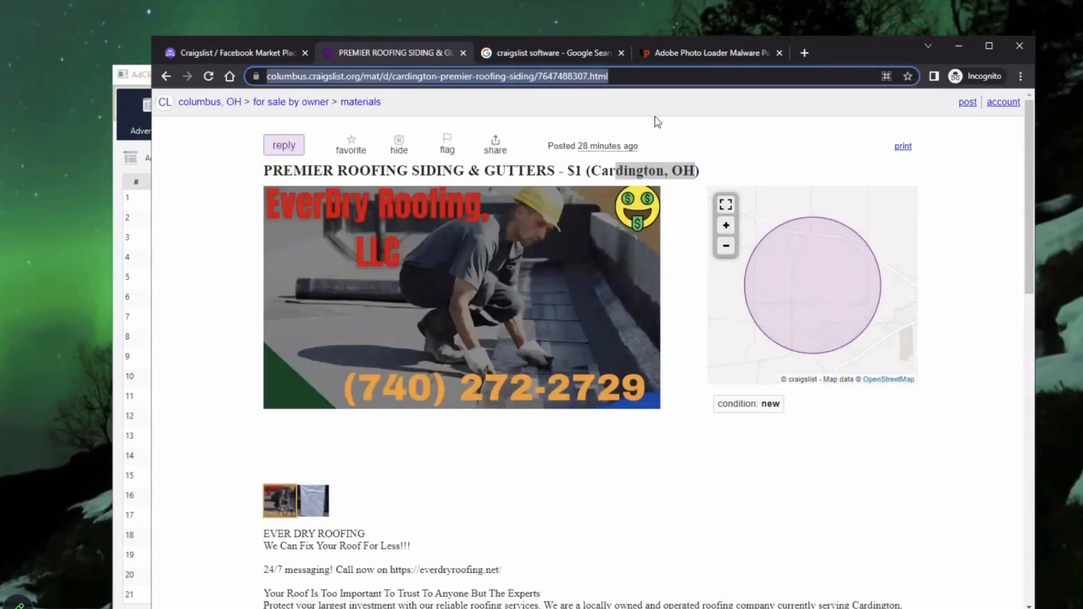
- Look up 'what is my ip address' and view the Cox Communications, California IP details
{"action": "type", "text": "what is"}
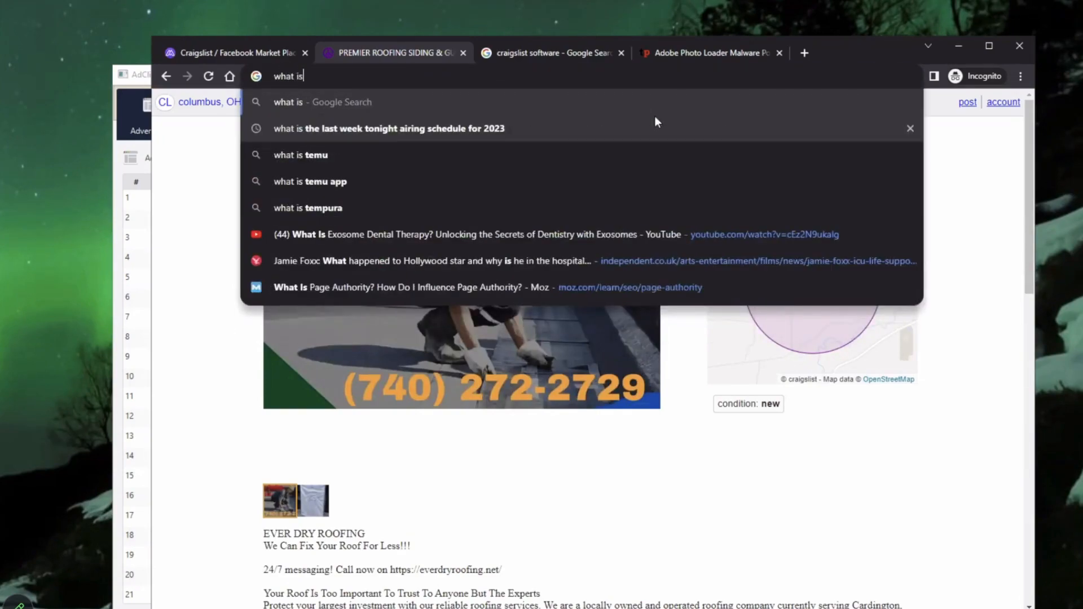
{"action": "type", "text": " my ip address"}
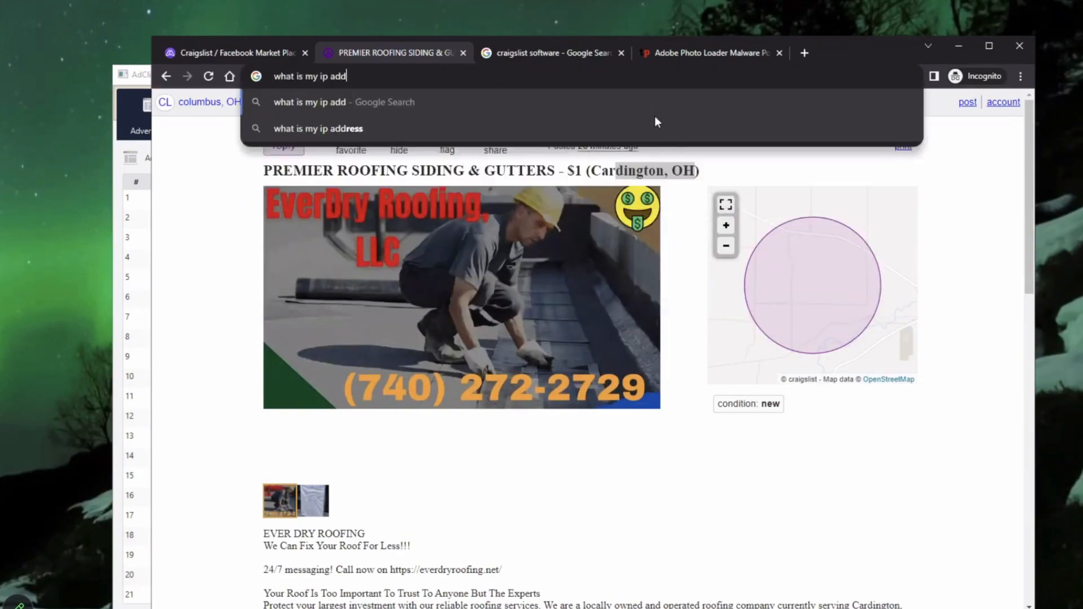
{"action": "key", "text": "Return"}
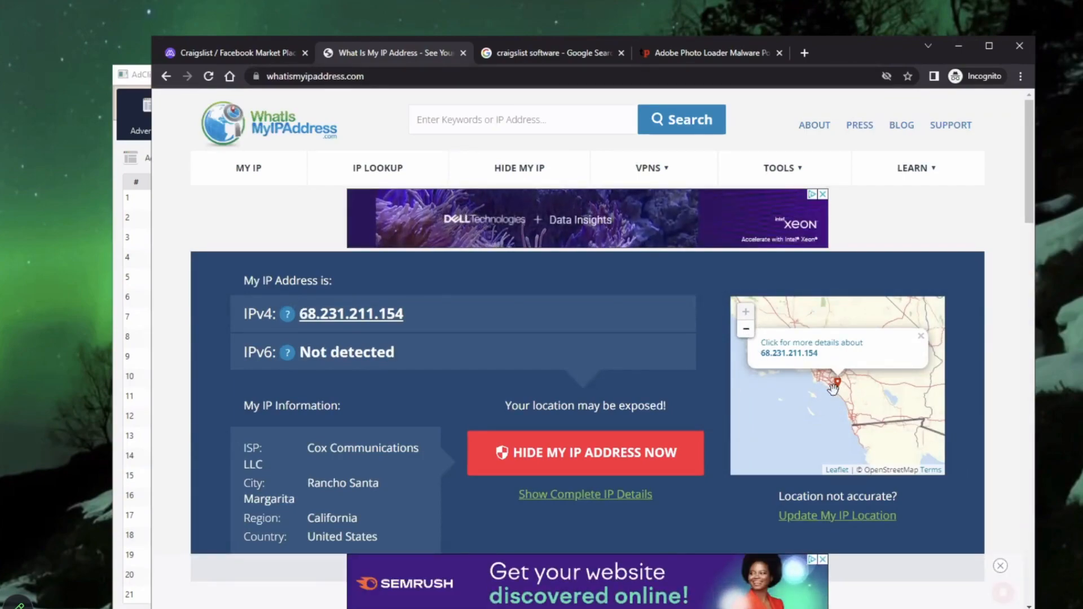
{"action": "left_click", "coordinate": [826, 418]}
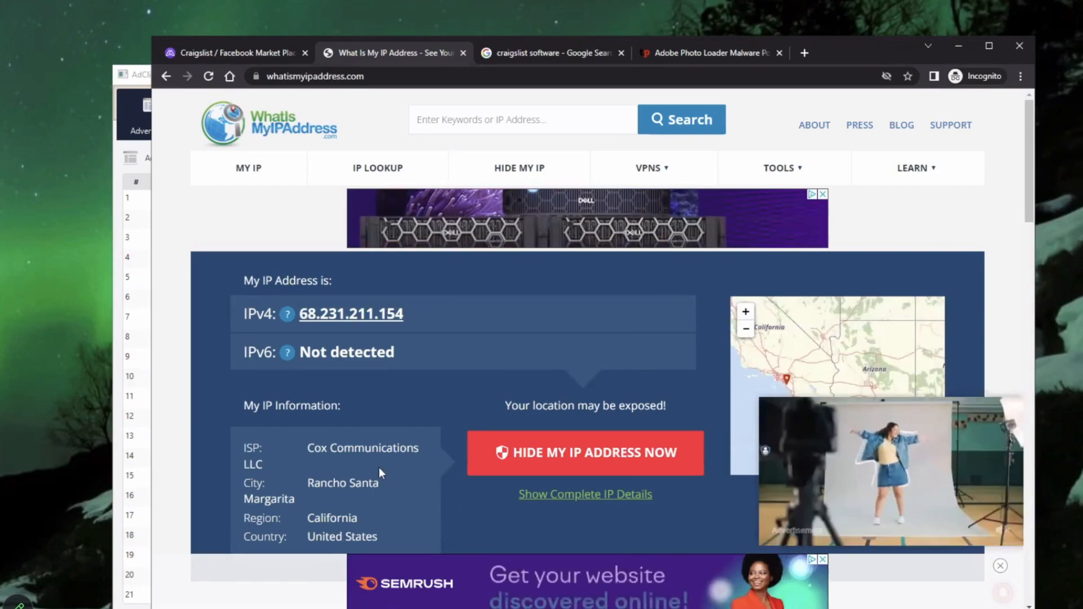
{"action": "scroll", "coordinate": [378, 467], "scroll_direction": "down", "scroll_amount": 2}
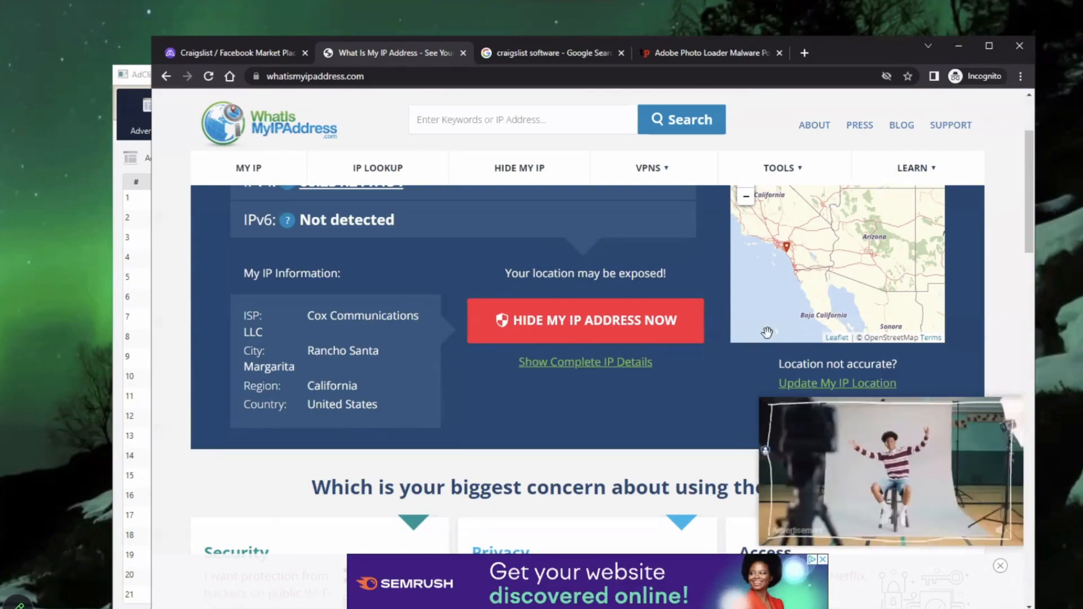
{"action": "scroll", "coordinate": [768, 331], "scroll_direction": "down", "scroll_amount": 3}
{"action": "scroll", "coordinate": [767, 331], "scroll_direction": "up", "scroll_amount": 3}
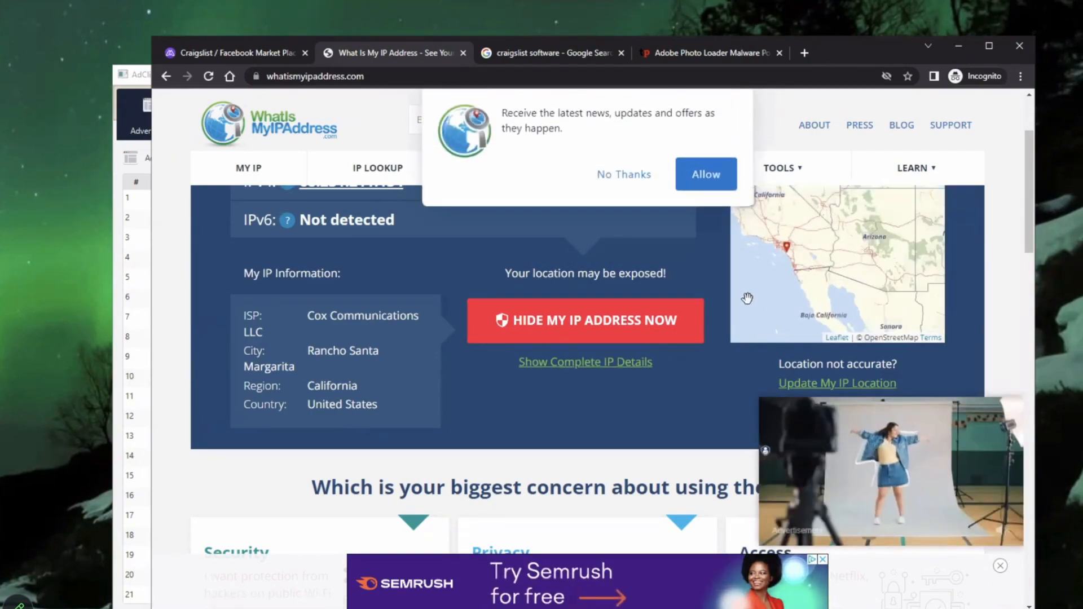
{"action": "left_click", "coordinate": [624, 174]}
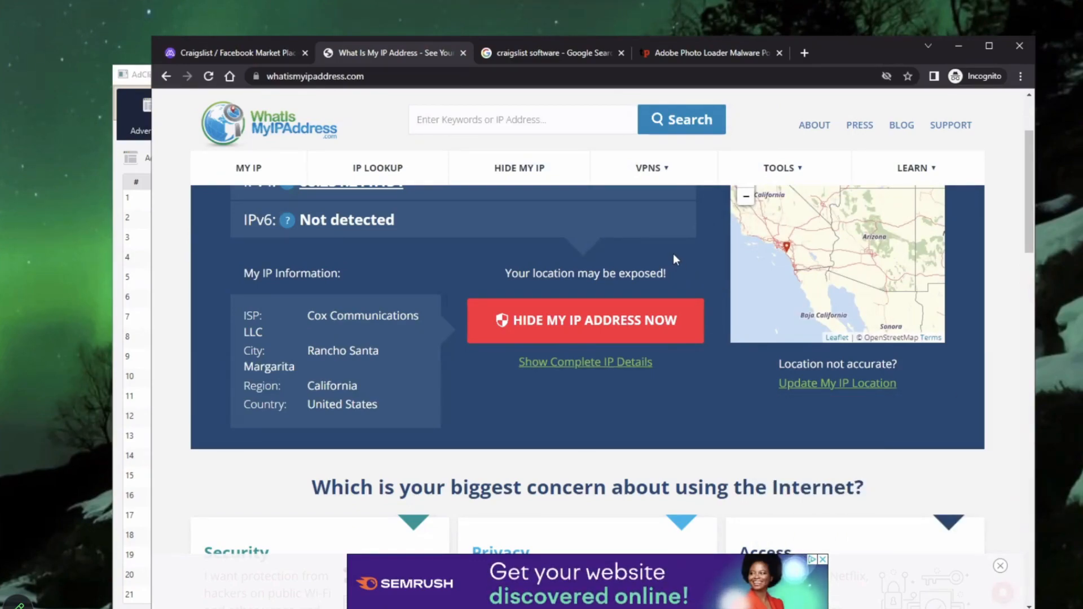
- Return to the adclimber.com posting-software page, then bring AdClimber's Adverts Manager back in front
{"action": "left_click", "coordinate": [271, 51]}
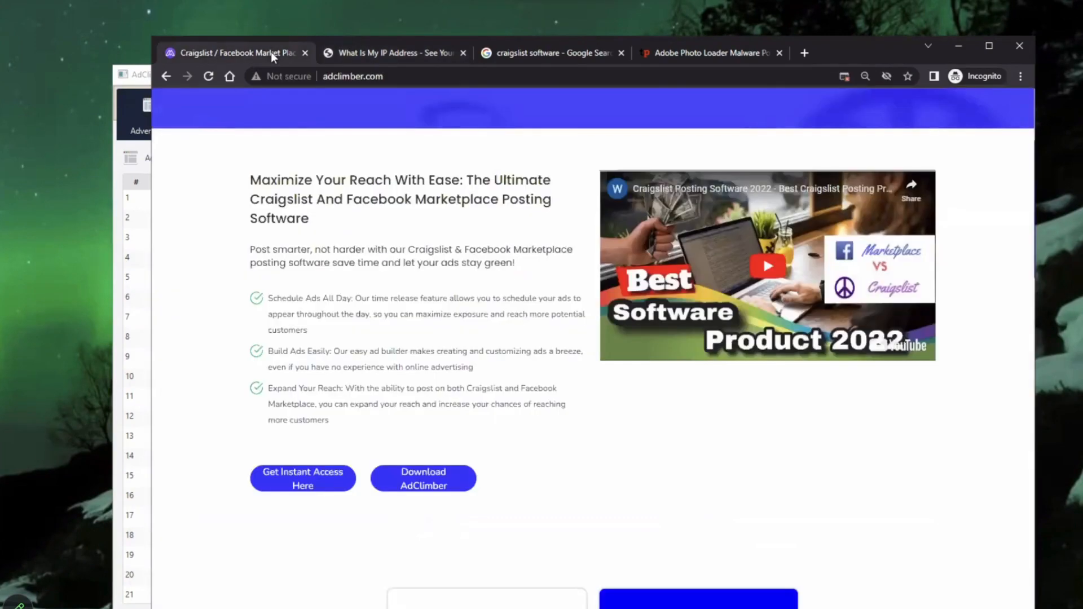
{"action": "scroll", "coordinate": [765, 473], "scroll_direction": "up", "scroll_amount": 3}
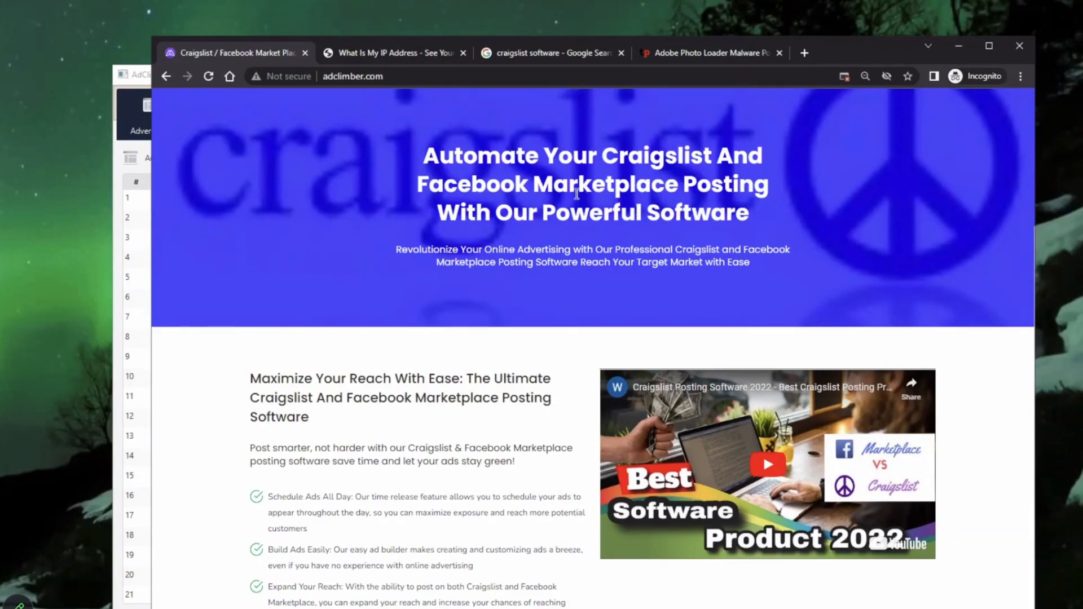
{"action": "left_click", "coordinate": [149, 75]}
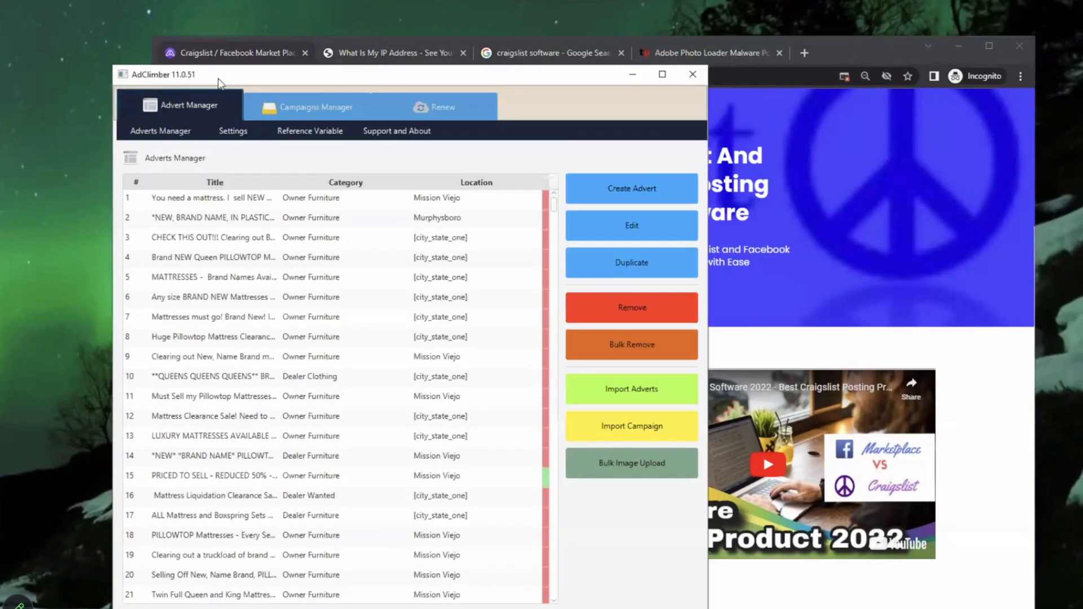
- Reposition AdClimber and show the Reference Variables list, e.g. city_state_one = Mission Viejo
{"action": "left_click_drag", "start_coordinate": [229, 83], "coordinate": [275, 46]}
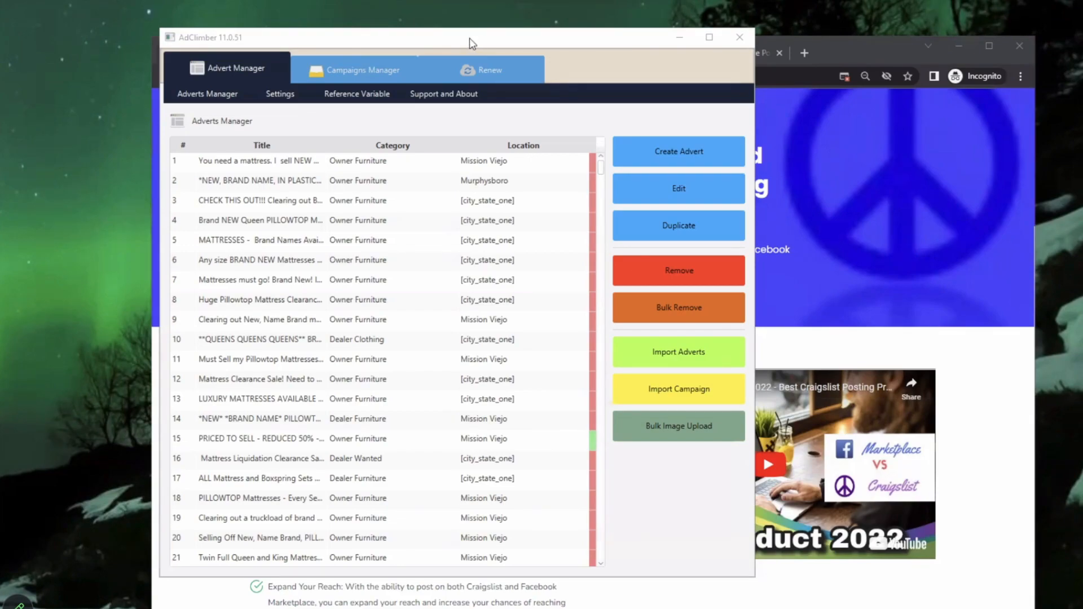
{"action": "left_click_drag", "start_coordinate": [473, 40], "coordinate": [423, 30]}
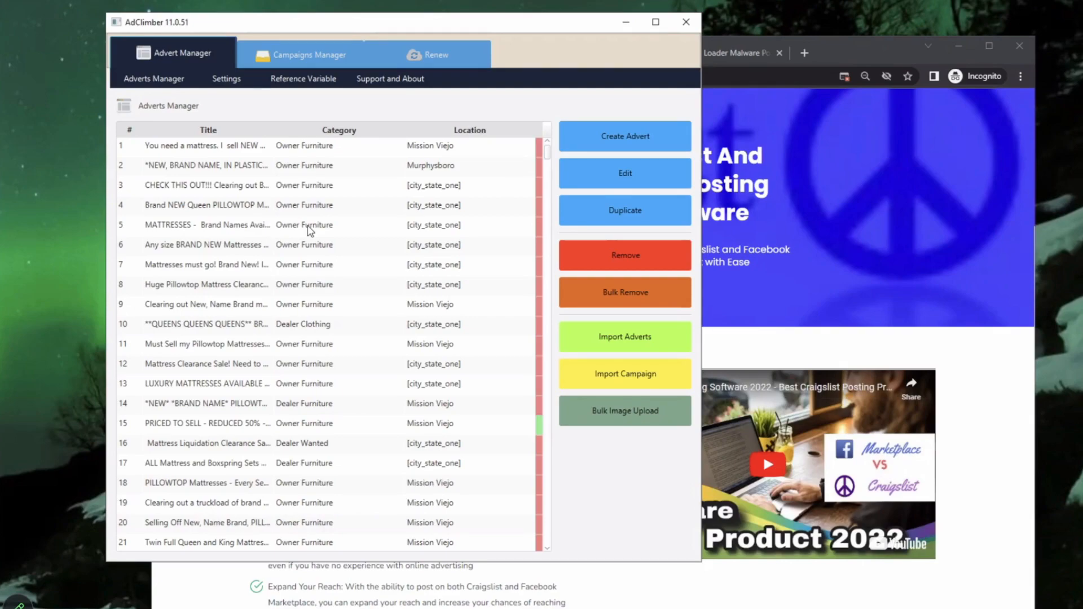
{"action": "left_click", "coordinate": [316, 81]}
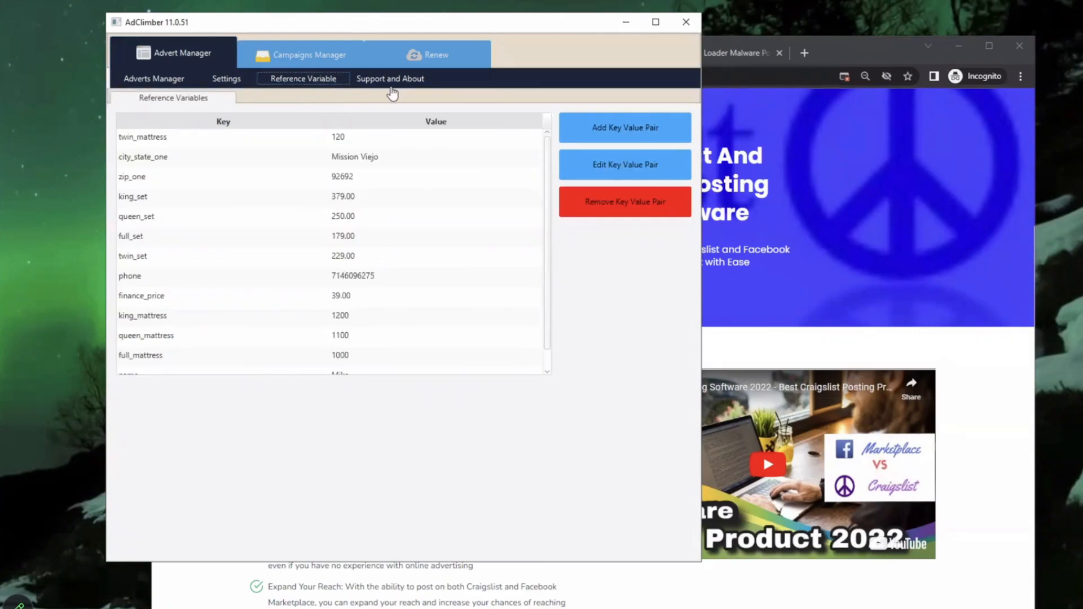
- Inspect the twin_mattress, city_state_one, zip_one, queen_set and king_set variables, then list the campaigns
{"action": "left_click_drag", "start_coordinate": [408, 26], "coordinate": [503, 37]}
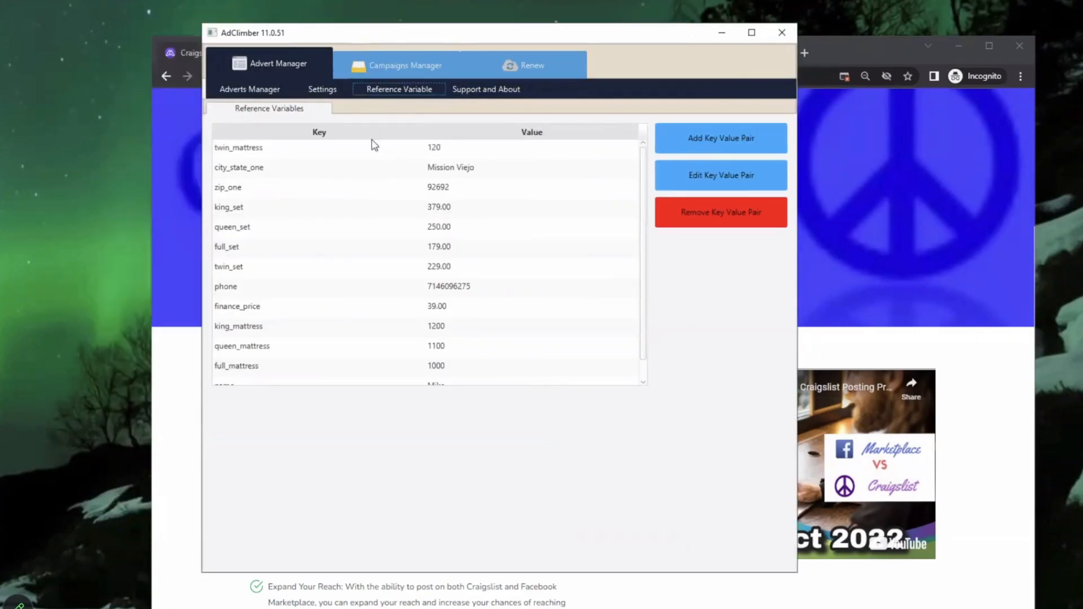
{"action": "left_click", "coordinate": [250, 157]}
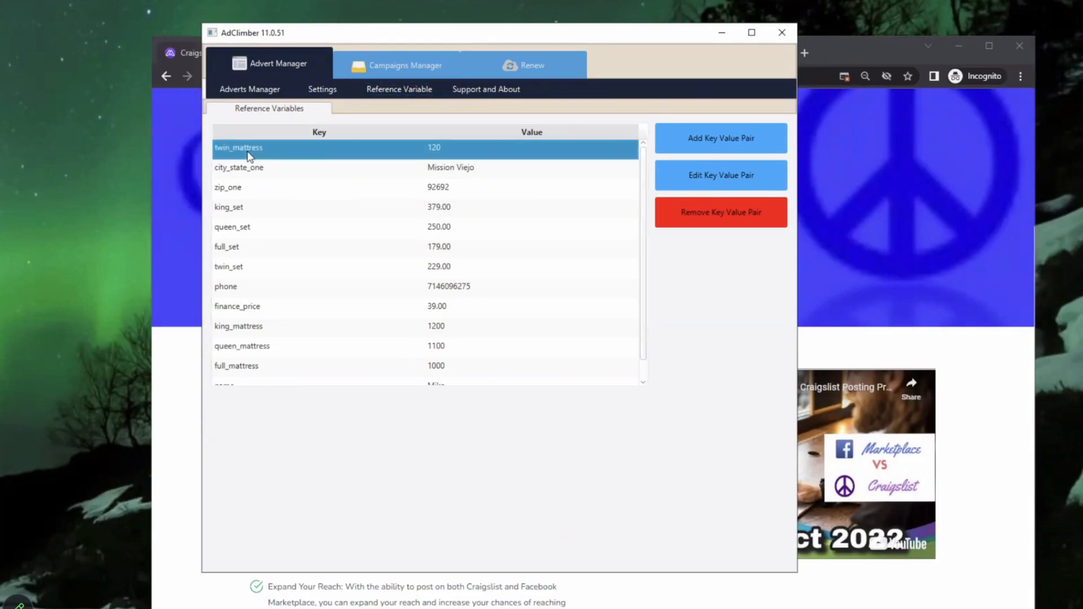
{"action": "left_click", "coordinate": [240, 167]}
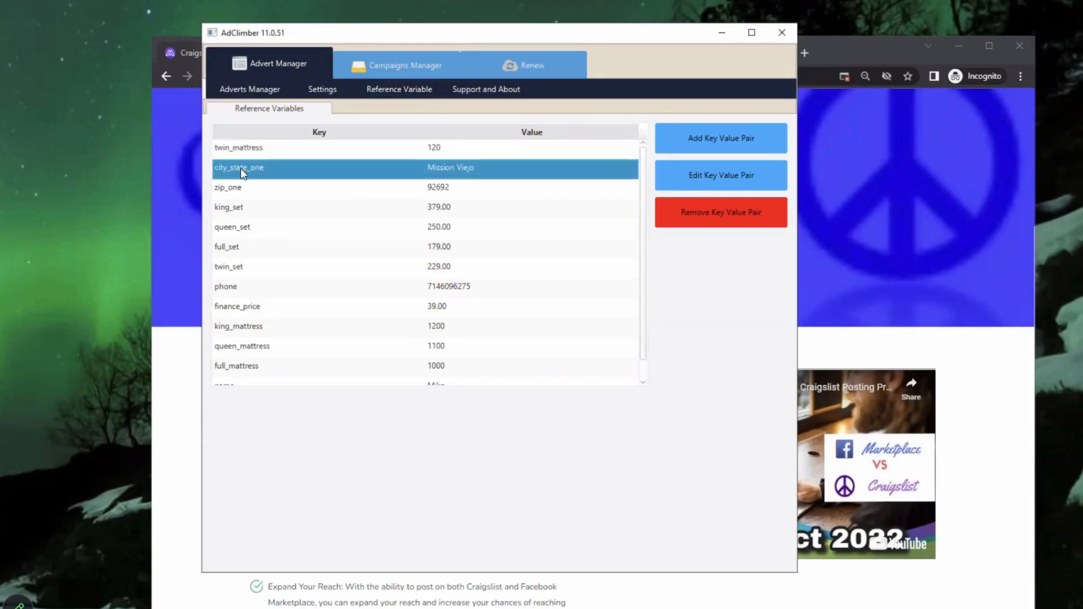
{"action": "left_click", "coordinate": [232, 190]}
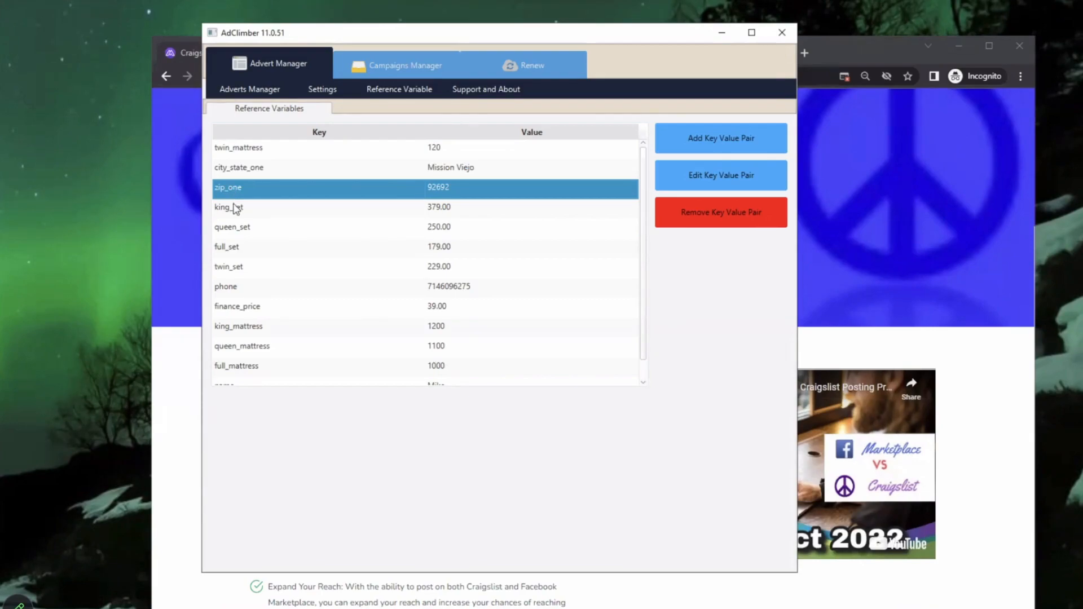
{"action": "left_click", "coordinate": [232, 233]}
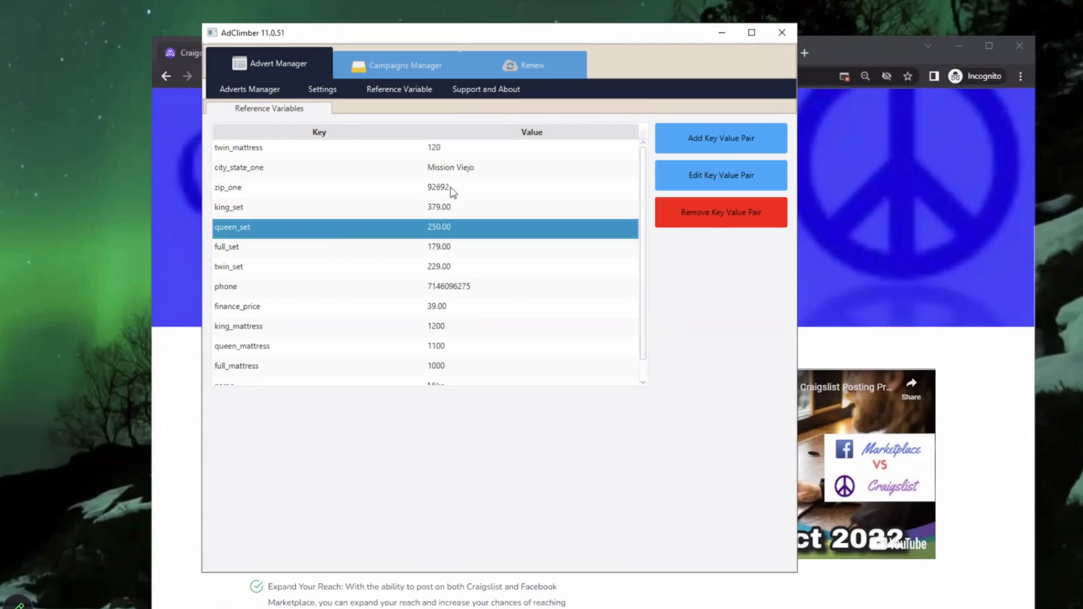
{"action": "left_click", "coordinate": [271, 171]}
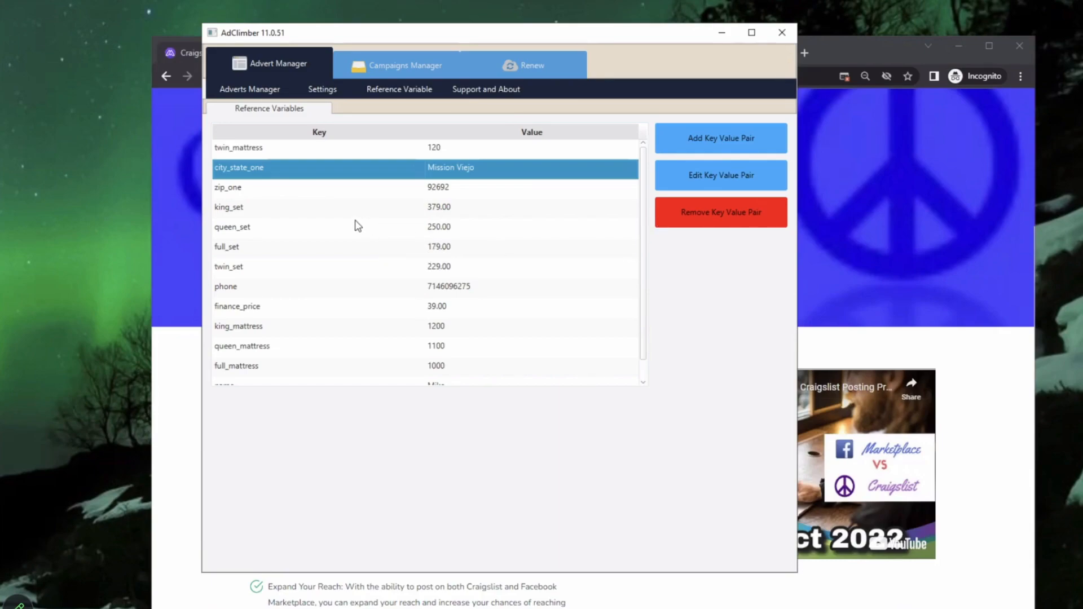
{"action": "left_click", "coordinate": [319, 218]}
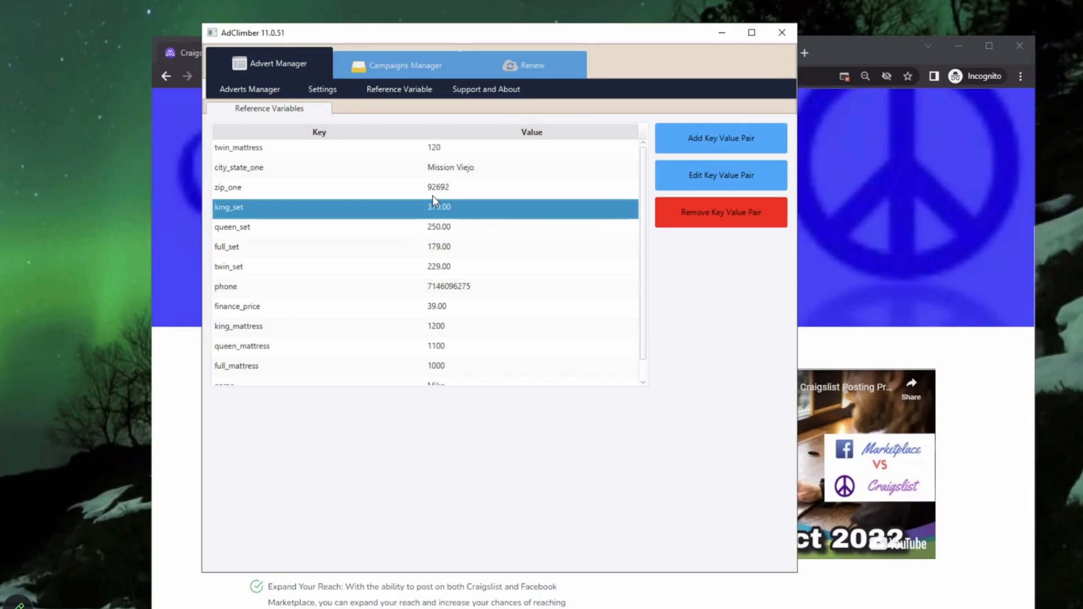
{"action": "left_click", "coordinate": [415, 64]}
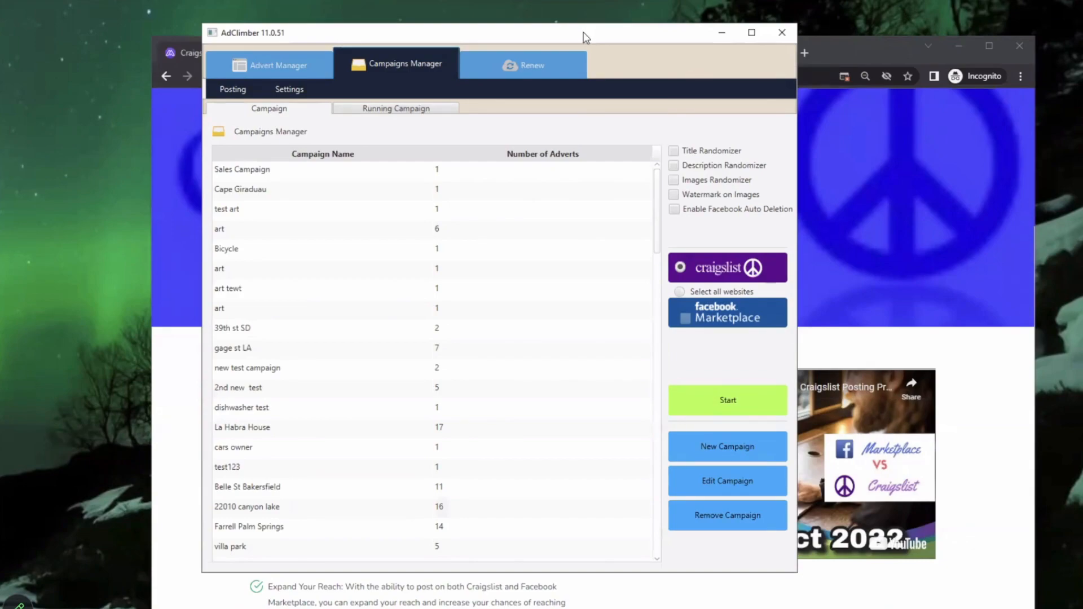
{"action": "left_click_drag", "start_coordinate": [491, 26], "coordinate": [394, 16]}
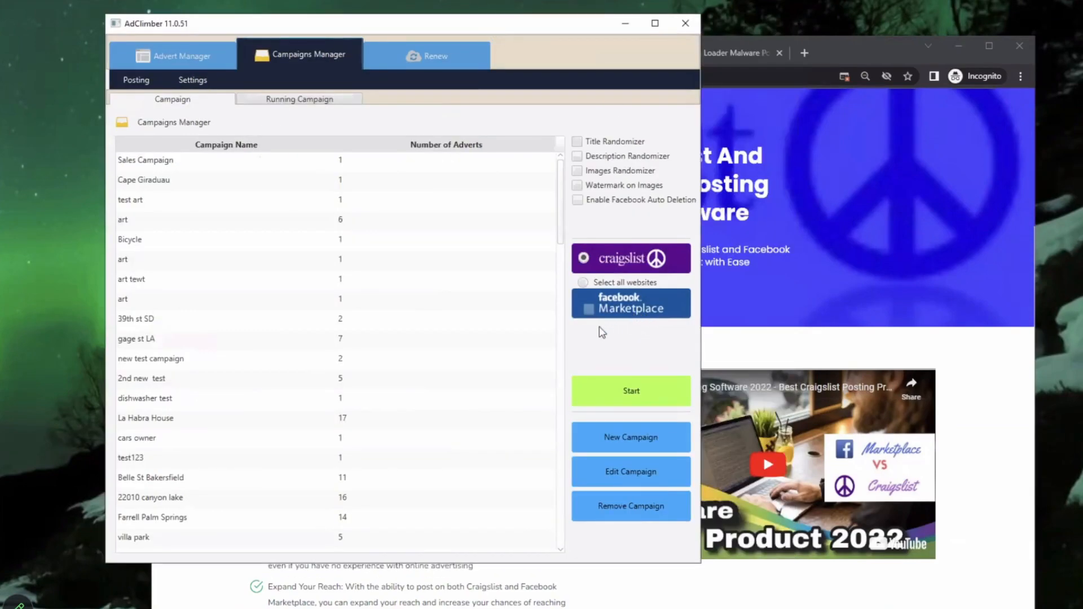